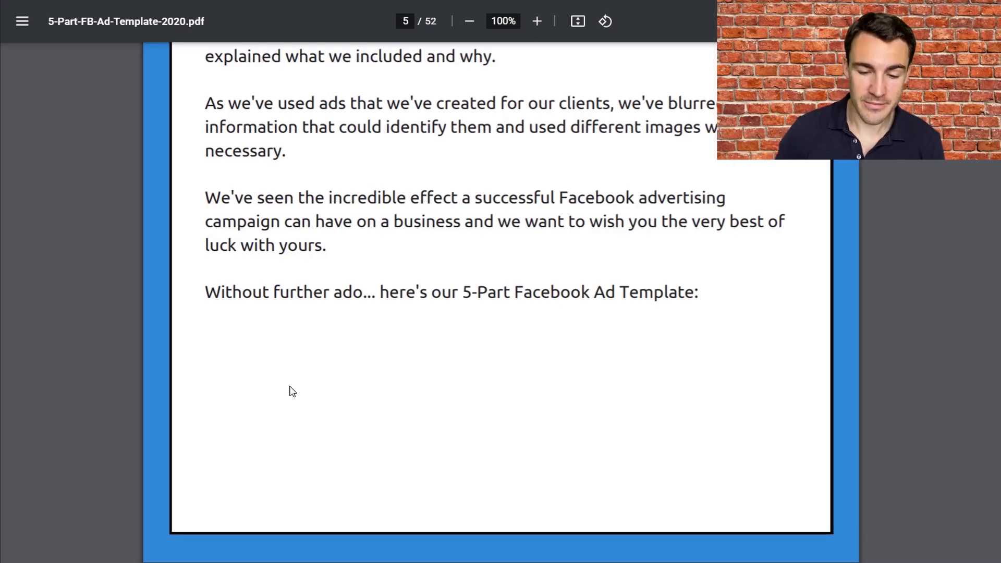
Step: Go to the Interior Designer local/service example and examine the five numbered parts of its sample ad on page 8
{"action": "scroll", "coordinate": [291, 390], "scroll_direction": "down", "scroll_amount": 7}
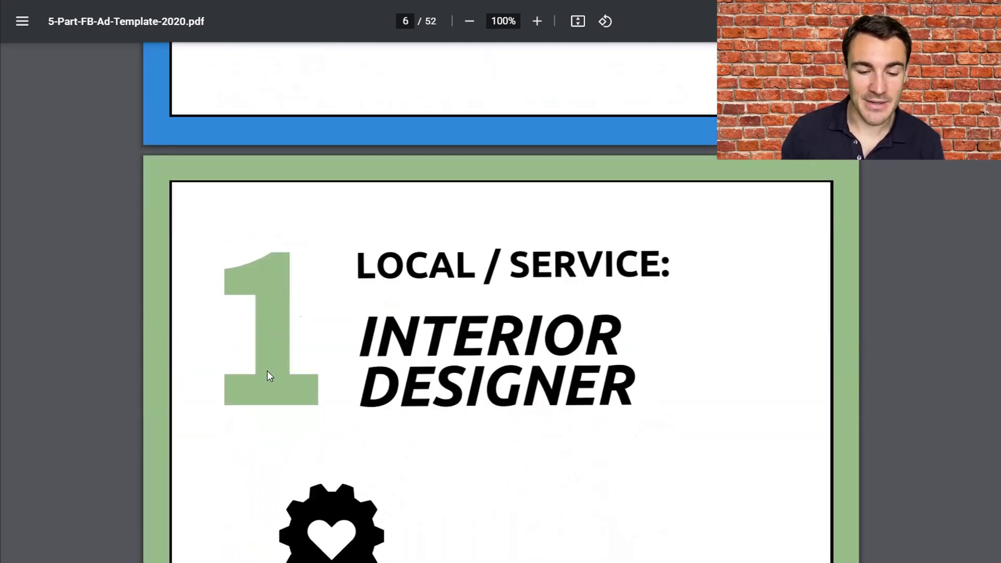
{"action": "scroll", "coordinate": [299, 313], "scroll_direction": "down", "scroll_amount": 2}
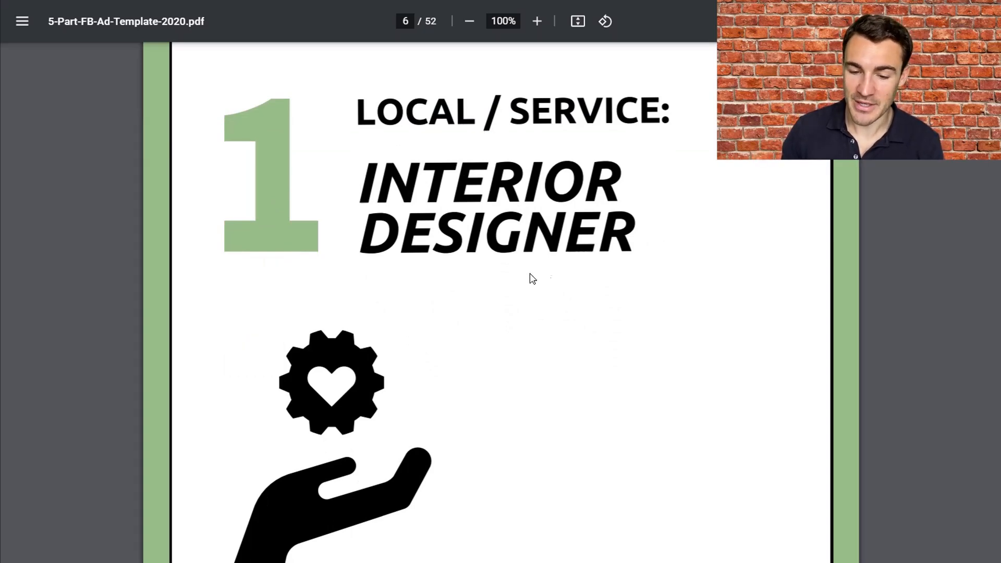
{"action": "scroll", "coordinate": [527, 279], "scroll_direction": "down", "scroll_amount": 12}
{"action": "scroll", "coordinate": [529, 280], "scroll_direction": "down", "scroll_amount": 8}
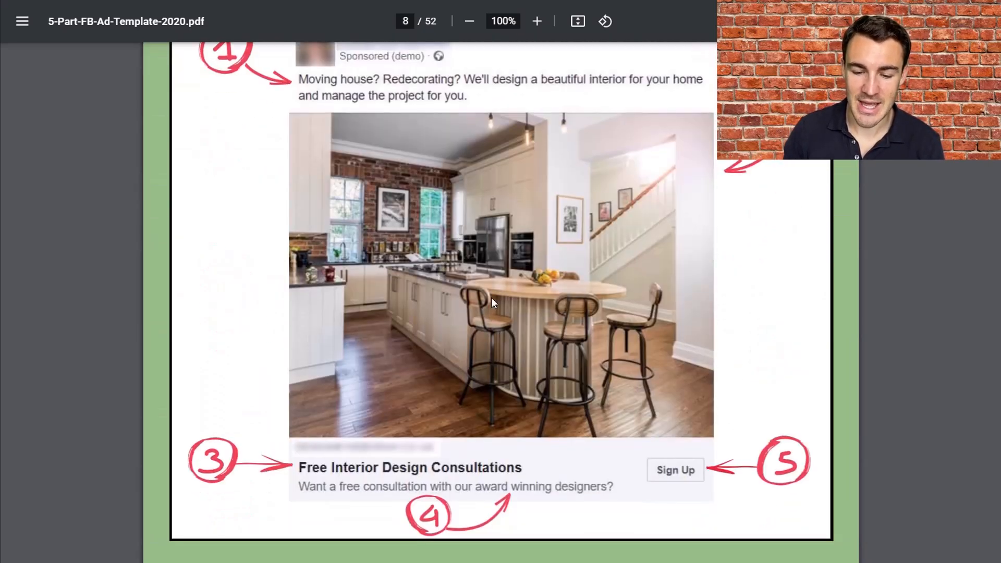
{"action": "scroll", "coordinate": [492, 297], "scroll_direction": "up", "scroll_amount": 7}
{"action": "scroll", "coordinate": [395, 365], "scroll_direction": "down", "scroll_amount": 3}
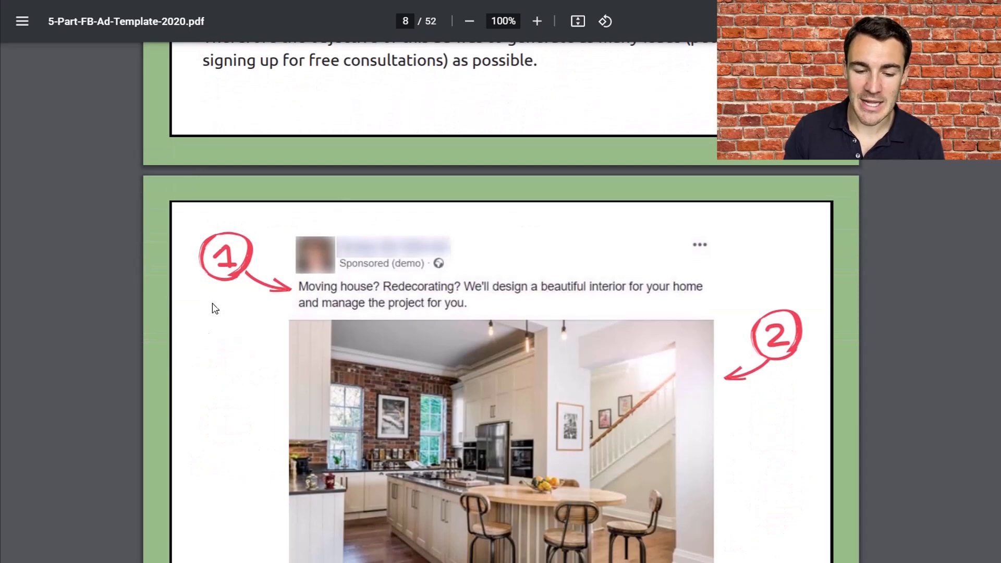
{"action": "scroll", "coordinate": [224, 360], "scroll_direction": "down", "scroll_amount": 2}
{"action": "scroll", "coordinate": [237, 375], "scroll_direction": "down", "scroll_amount": 1}
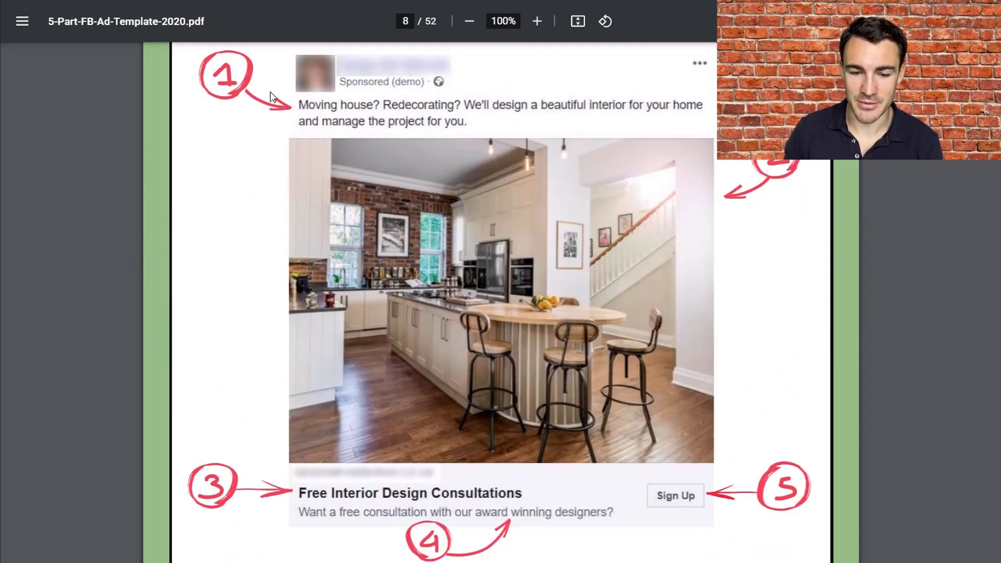
{"action": "scroll", "coordinate": [456, 442], "scroll_direction": "up", "scroll_amount": 1}
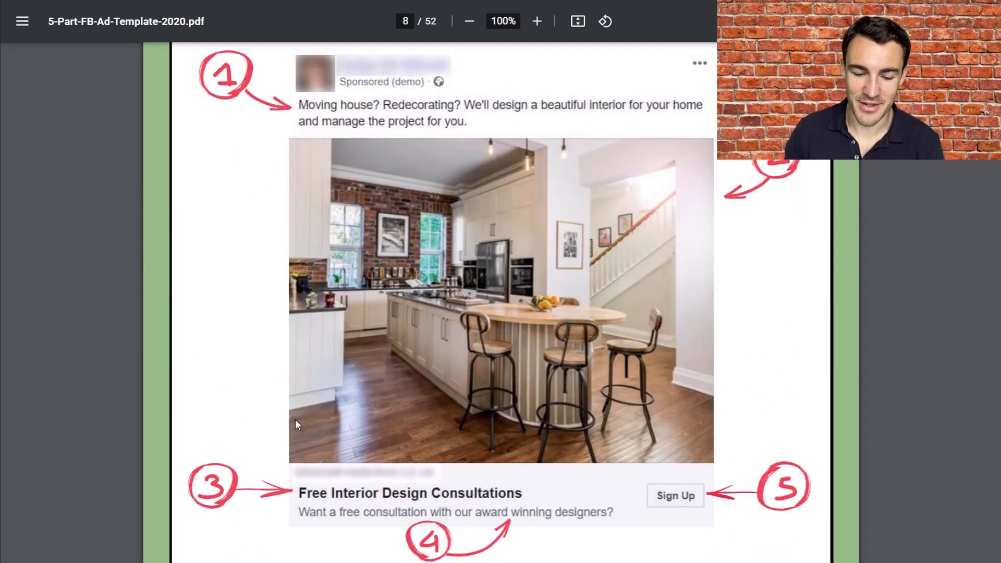
{"action": "scroll", "coordinate": [305, 426], "scroll_direction": "up", "scroll_amount": 6}
Step: Read through the interior designer ad's breakdown, from the Copy and Image sections to the Call to Action section
{"action": "scroll", "coordinate": [305, 219], "scroll_direction": "down", "scroll_amount": 15}
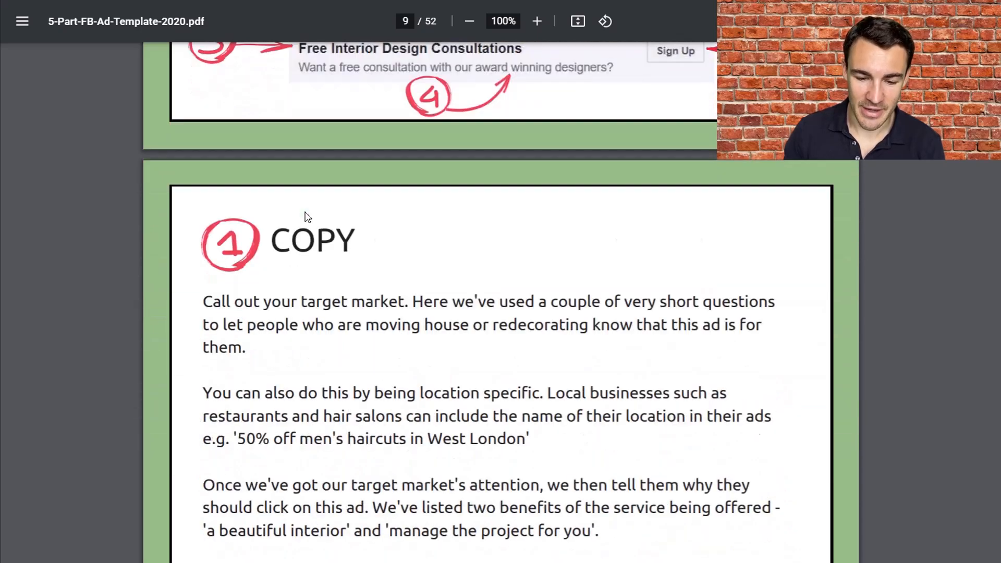
{"action": "scroll", "coordinate": [311, 333], "scroll_direction": "down", "scroll_amount": 20}
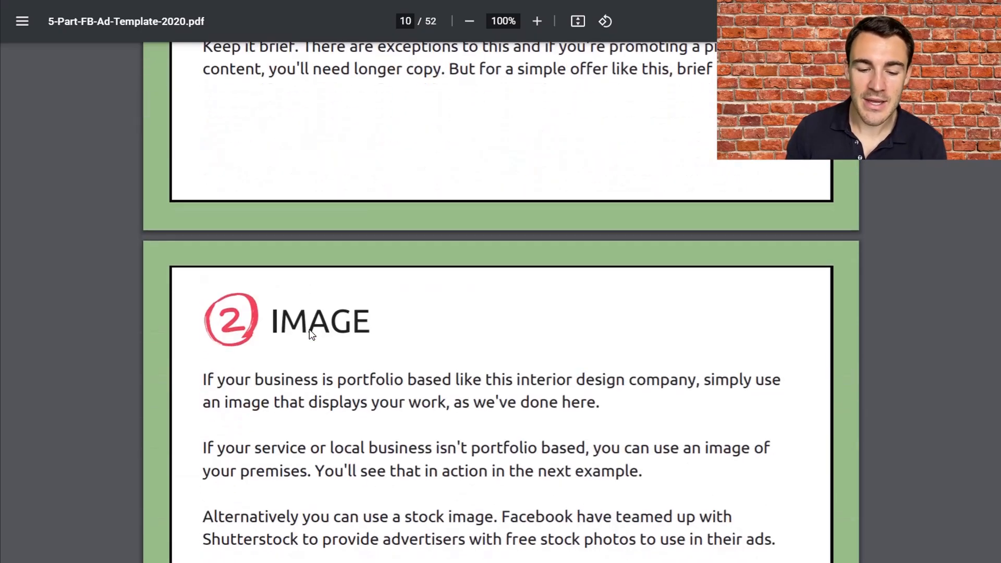
{"action": "scroll", "coordinate": [311, 335], "scroll_direction": "down", "scroll_amount": 20}
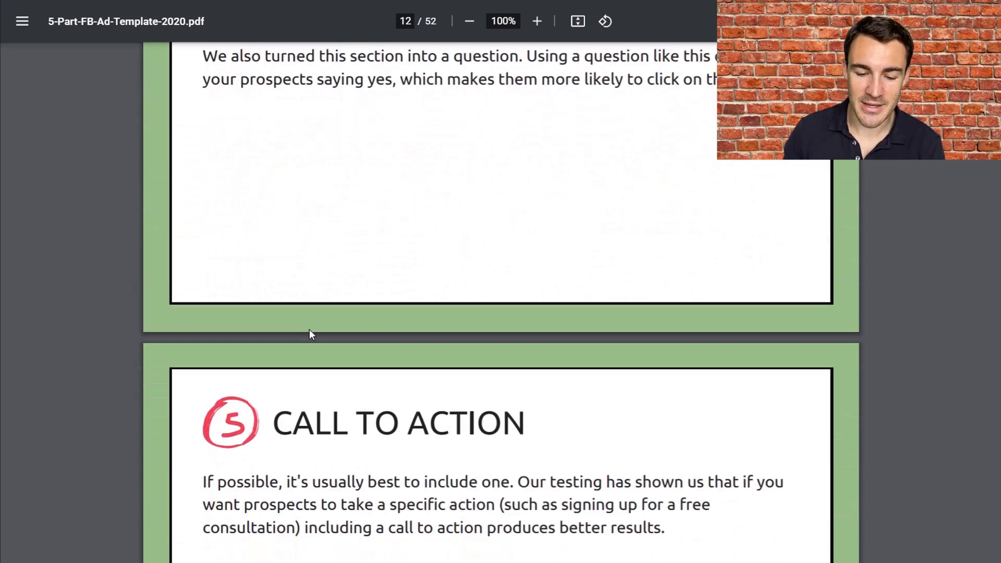
Step: Go to the Gym & Fitness Studio example and examine its free personal training session ad and the explanation pages
{"action": "scroll", "coordinate": [311, 334], "scroll_direction": "down", "scroll_amount": 4}
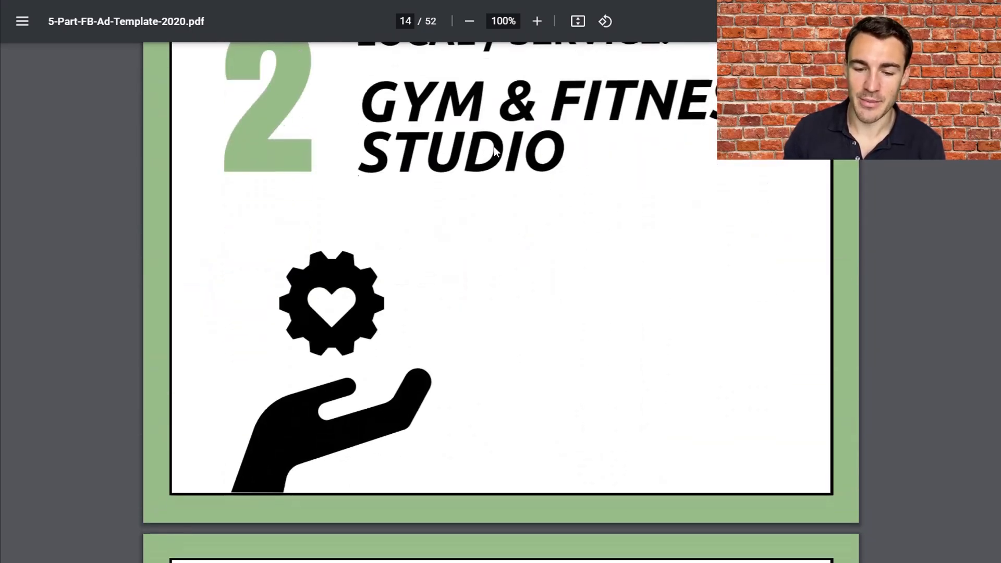
{"action": "scroll", "coordinate": [524, 208], "scroll_direction": "up", "scroll_amount": 2}
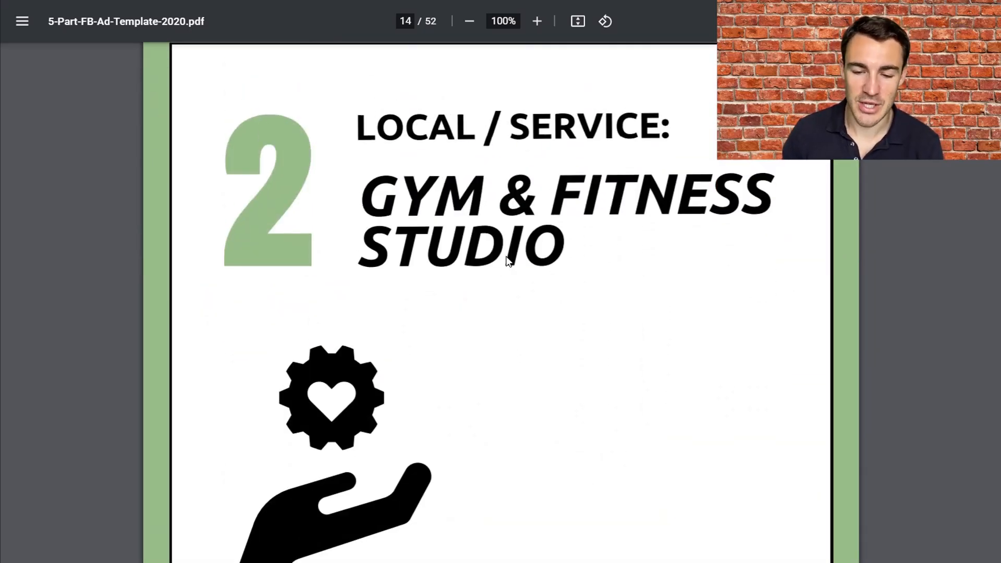
{"action": "scroll", "coordinate": [508, 260], "scroll_direction": "down", "scroll_amount": 15}
{"action": "scroll", "coordinate": [376, 315], "scroll_direction": "up", "scroll_amount": 3}
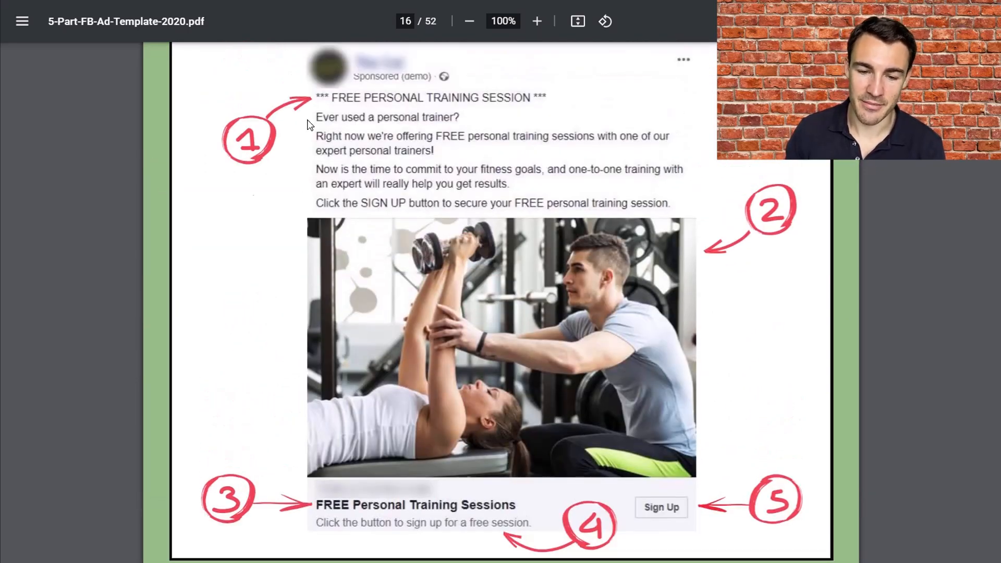
{"action": "scroll", "coordinate": [317, 333], "scroll_direction": "down", "scroll_amount": 7}
{"action": "scroll", "coordinate": [317, 334], "scroll_direction": "down", "scroll_amount": 20}
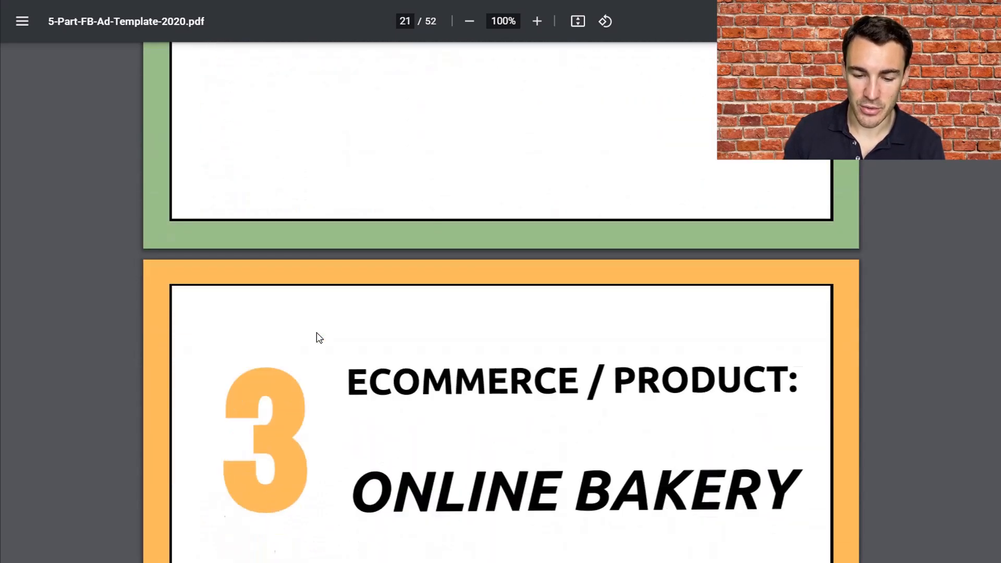
Step: View the Online Bakery ecommerce example, examining its Rainbow Cake ad and the explanations of its numbered parts
{"action": "scroll", "coordinate": [320, 337], "scroll_direction": "down", "scroll_amount": 3}
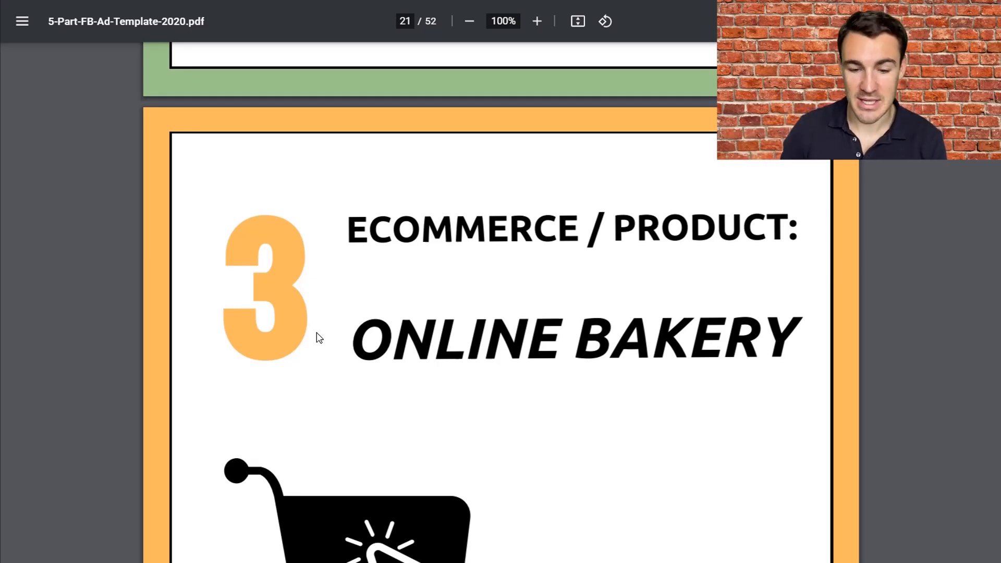
{"action": "scroll", "coordinate": [318, 336], "scroll_direction": "down", "scroll_amount": 1}
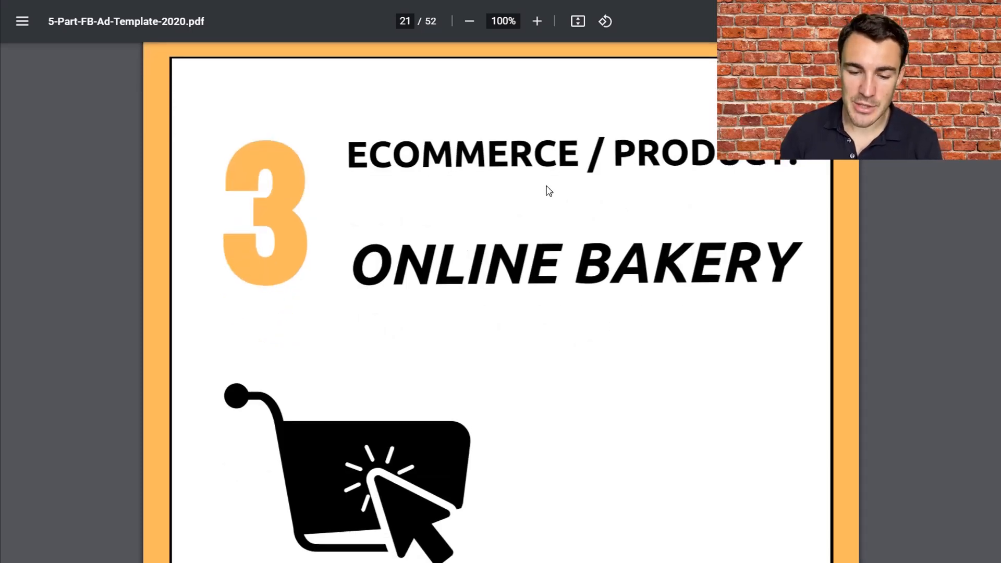
{"action": "scroll", "coordinate": [548, 191], "scroll_direction": "down", "scroll_amount": 5}
{"action": "scroll", "coordinate": [549, 191], "scroll_direction": "down", "scroll_amount": 15}
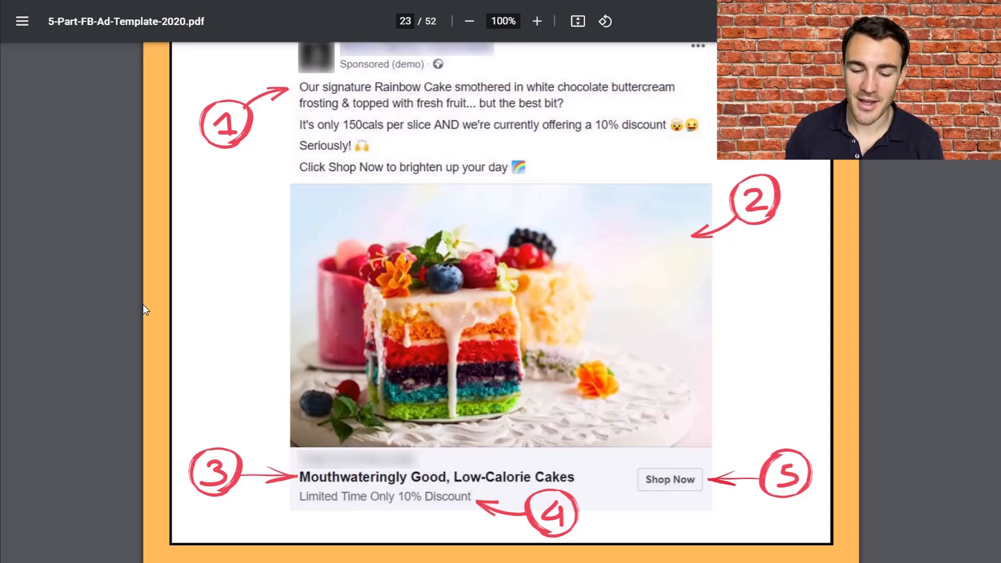
{"action": "scroll", "coordinate": [143, 304], "scroll_direction": "down", "scroll_amount": 15}
{"action": "scroll", "coordinate": [385, 398], "scroll_direction": "down", "scroll_amount": 20}
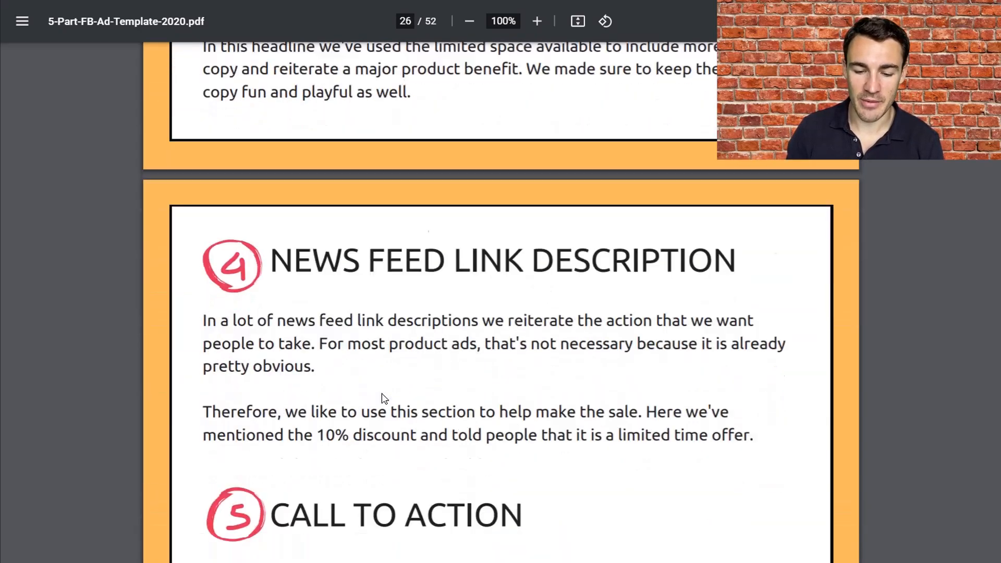
Step: Examine the men's leather shoes carousel ad example on pages 29 and 30, comparing its product cards
{"action": "scroll", "coordinate": [384, 399], "scroll_direction": "down", "scroll_amount": 10}
{"action": "scroll", "coordinate": [534, 212], "scroll_direction": "up", "scroll_amount": 3}
{"action": "scroll", "coordinate": [216, 331], "scroll_direction": "down", "scroll_amount": 10}
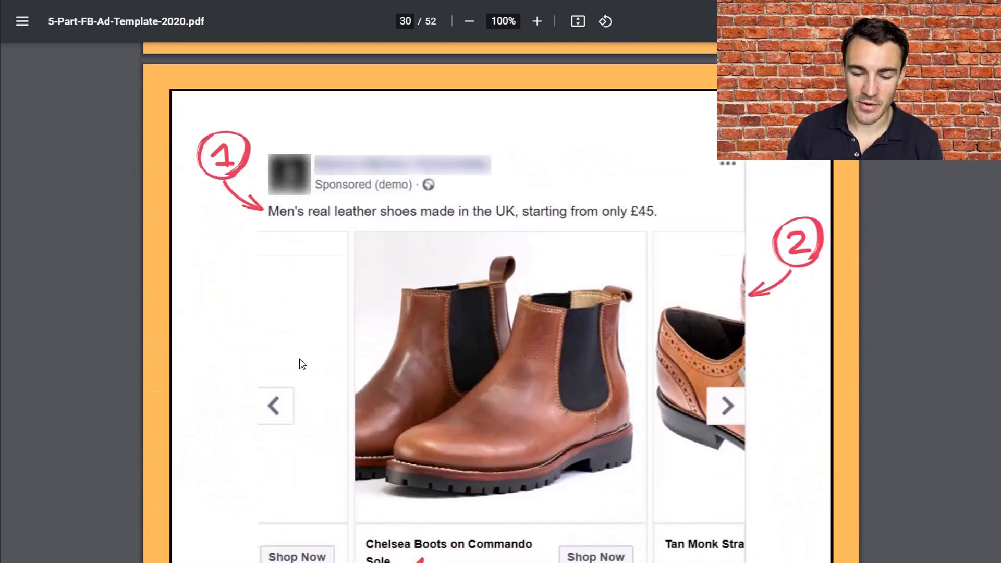
{"action": "scroll", "coordinate": [213, 315], "scroll_direction": "up", "scroll_amount": 3}
{"action": "scroll", "coordinate": [214, 316], "scroll_direction": "up", "scroll_amount": 1}
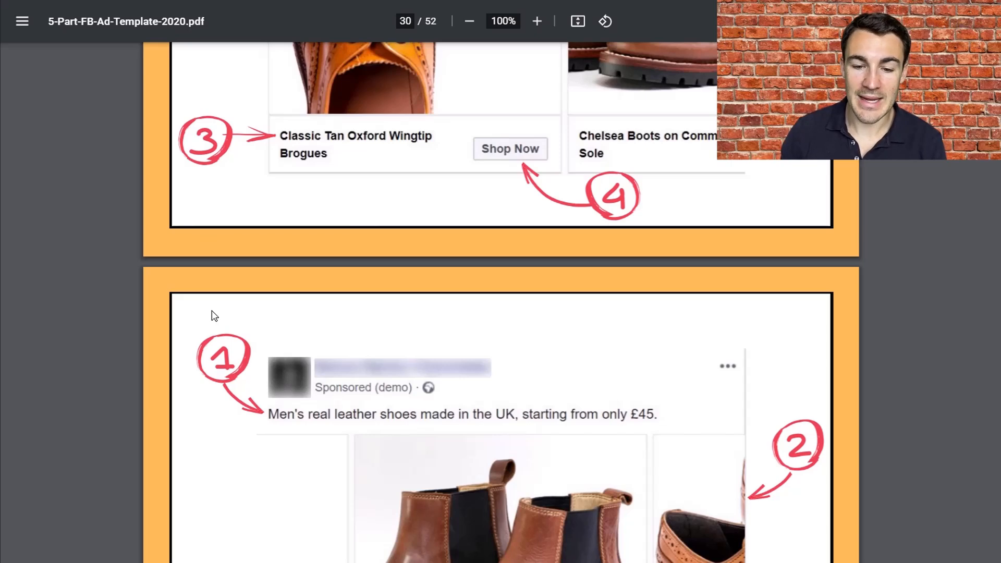
{"action": "scroll", "coordinate": [472, 275], "scroll_direction": "up", "scroll_amount": 7}
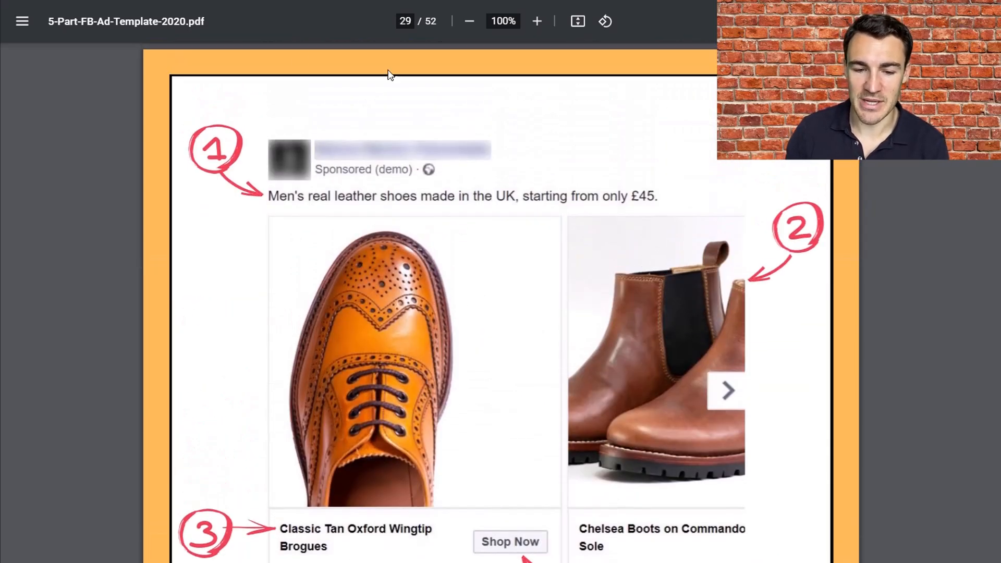
{"action": "scroll", "coordinate": [443, 233], "scroll_direction": "down", "scroll_amount": 1}
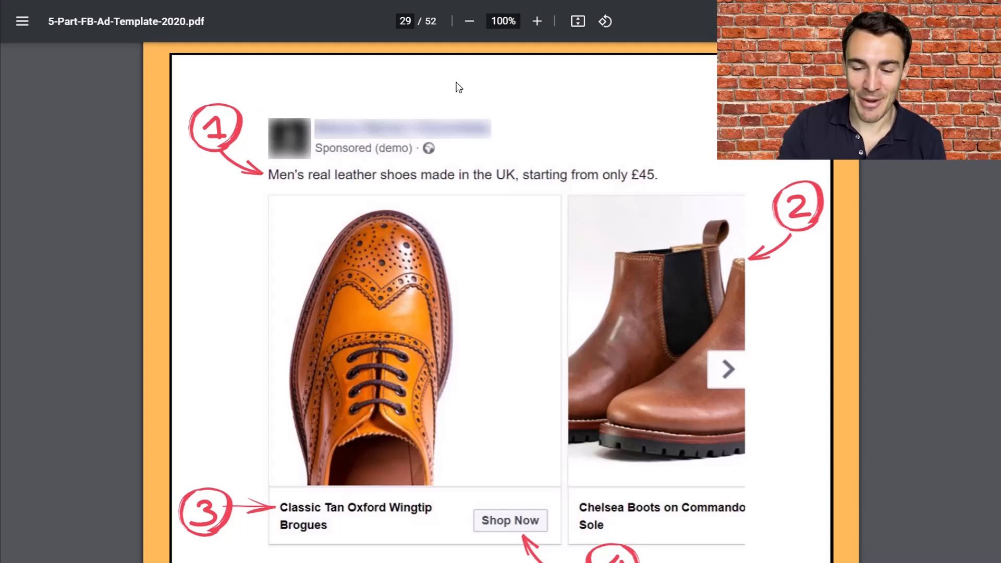
{"action": "scroll", "coordinate": [226, 286], "scroll_direction": "down", "scroll_amount": 10}
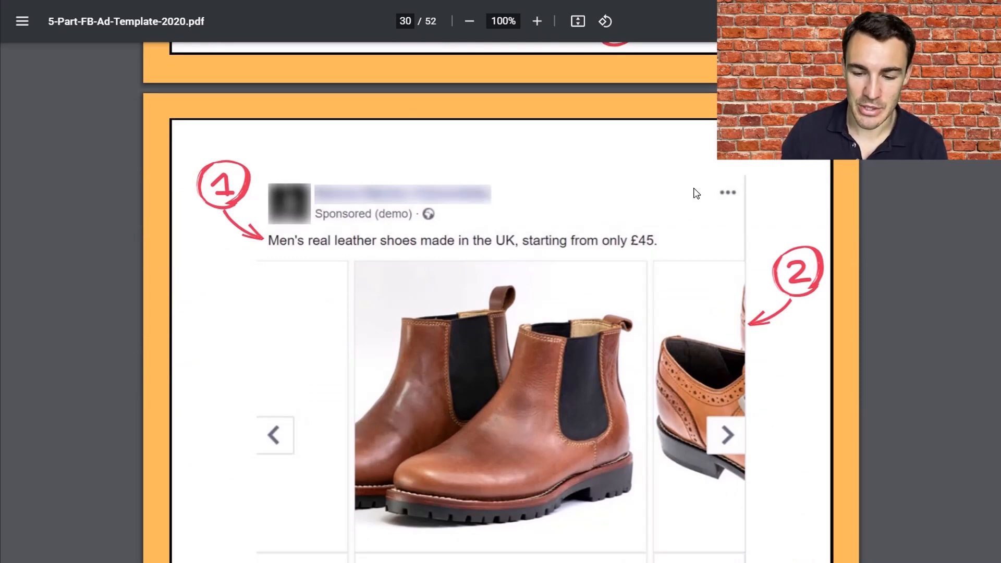
{"action": "scroll", "coordinate": [818, 356], "scroll_direction": "up", "scroll_amount": 15}
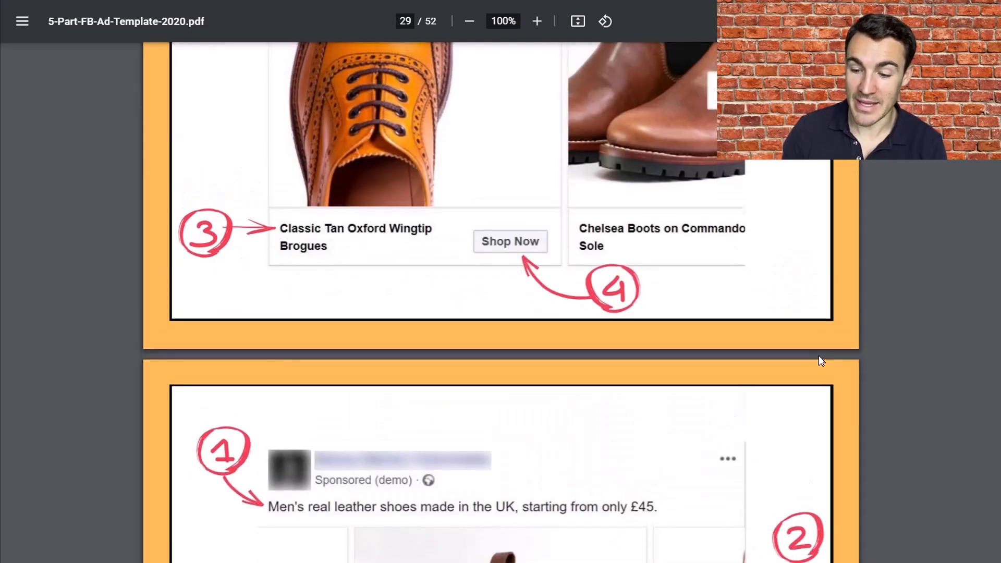
Step: Return to the online bakery's cake ad and its Copy explanation on pages 23 and 24
{"action": "scroll", "coordinate": [821, 360], "scroll_direction": "up", "scroll_amount": 15}
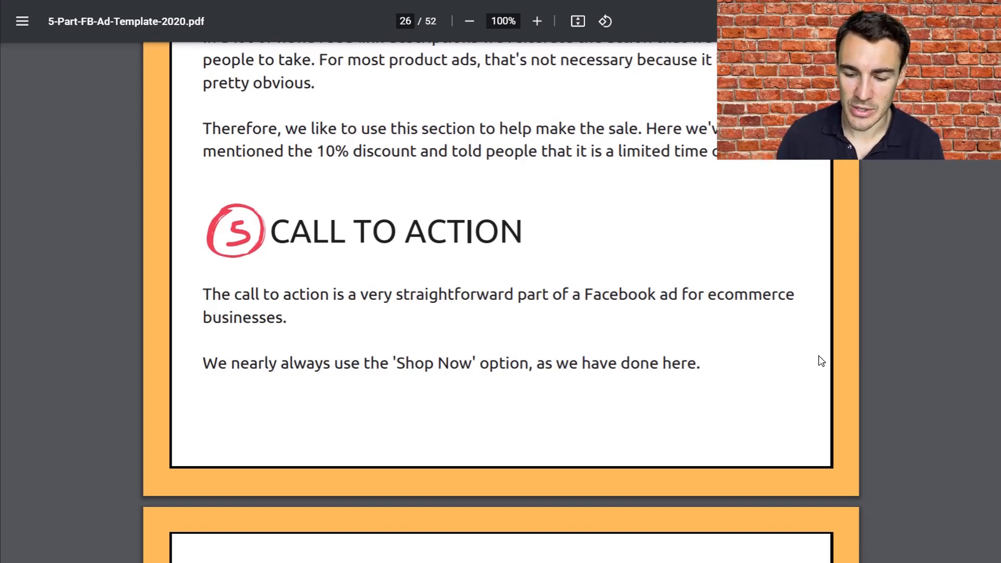
{"action": "scroll", "coordinate": [819, 357], "scroll_direction": "up", "scroll_amount": 20}
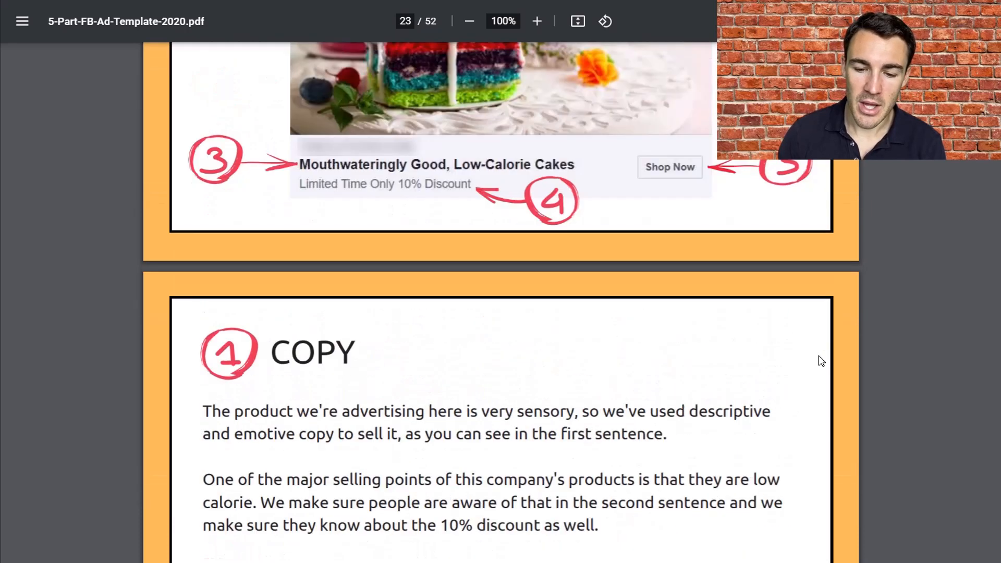
{"action": "scroll", "coordinate": [821, 360], "scroll_direction": "up", "scroll_amount": 2}
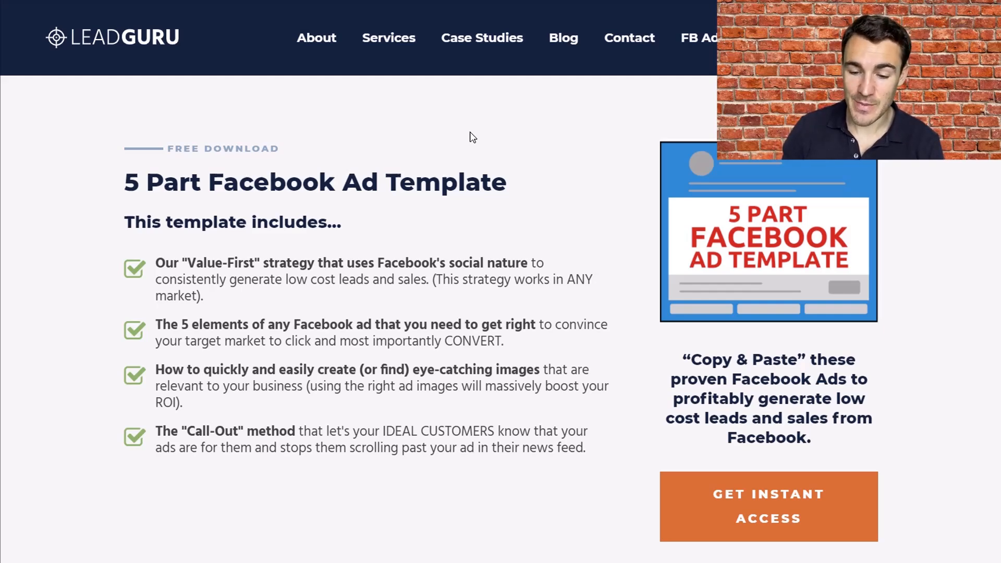
Step: Look over the 5 Part Facebook Ad Template free download page on the Lead Guru website
{"action": "scroll", "coordinate": [471, 136], "scroll_direction": "down", "scroll_amount": 6}
{"action": "scroll", "coordinate": [527, 345], "scroll_direction": "up", "scroll_amount": 3}
{"action": "scroll", "coordinate": [535, 348], "scroll_direction": "up", "scroll_amount": 3}
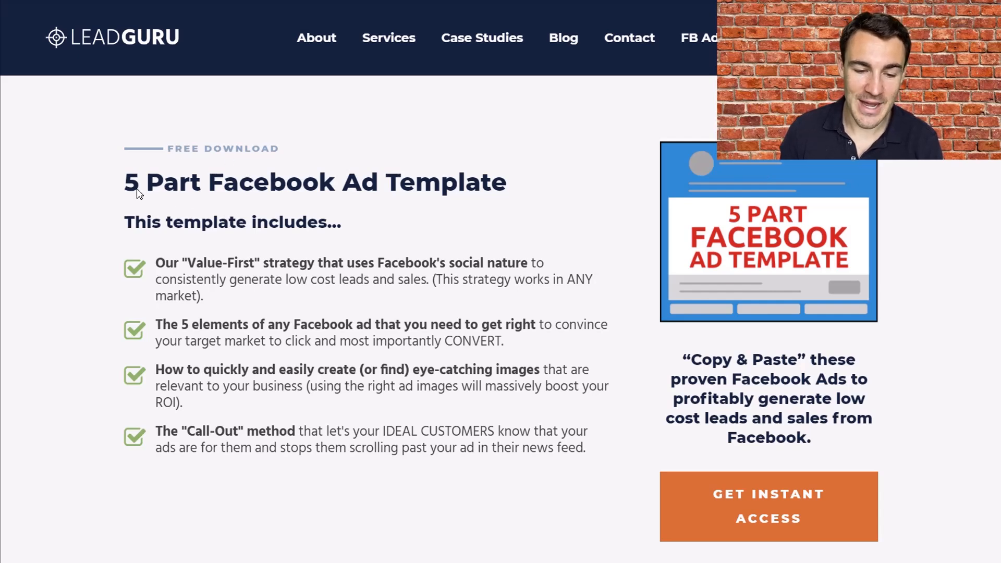
Step: Highlight the "5 Part Facebook Ad Template" title and the bullet about the 5 elements of any Facebook ad, clearing each selection
{"action": "left_click_drag", "start_coordinate": [131, 183], "coordinate": [493, 185]}
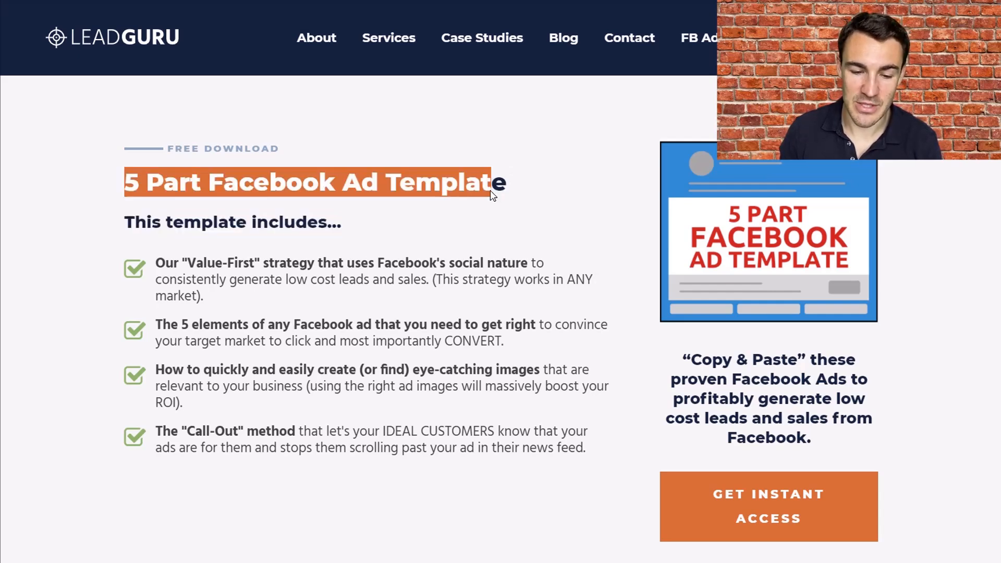
{"action": "left_click", "coordinate": [268, 215]}
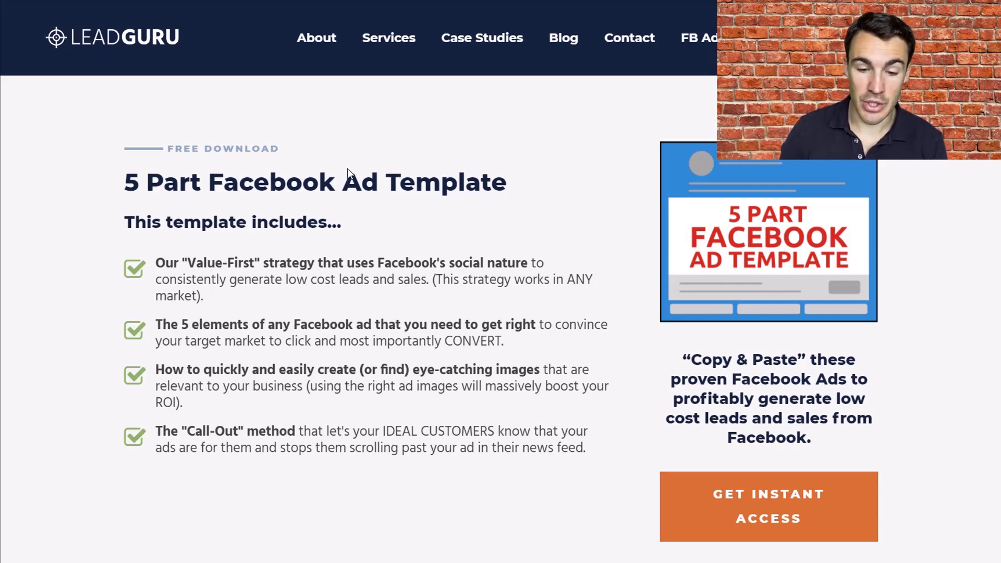
{"action": "left_click_drag", "start_coordinate": [503, 344], "coordinate": [160, 324]}
{"action": "left_click", "coordinate": [214, 349]}
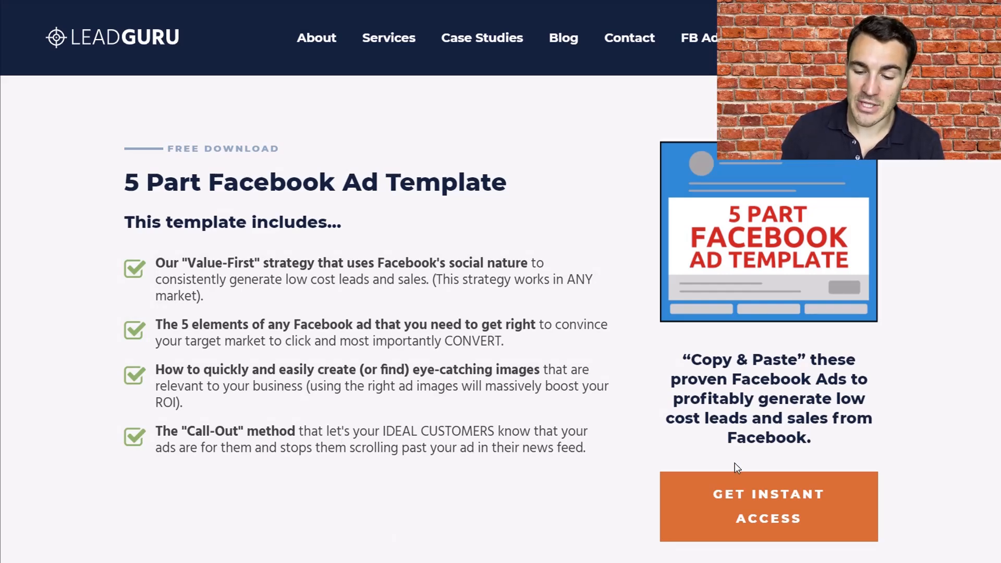
Step: Open the template's instant access sign-up form to view its fields, and close it without filling it in
{"action": "scroll", "coordinate": [631, 425], "scroll_direction": "down", "scroll_amount": 1}
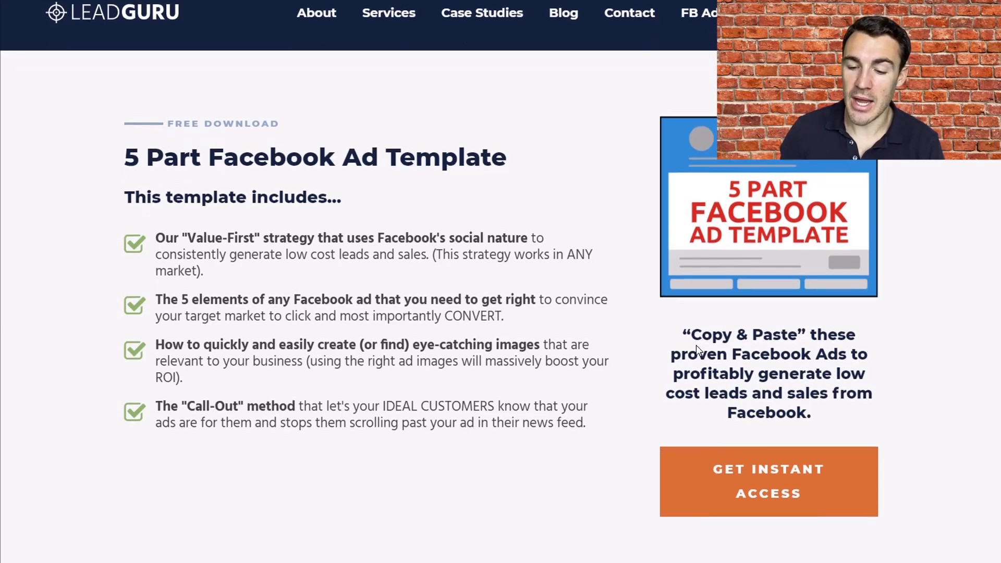
{"action": "left_click", "coordinate": [756, 493]}
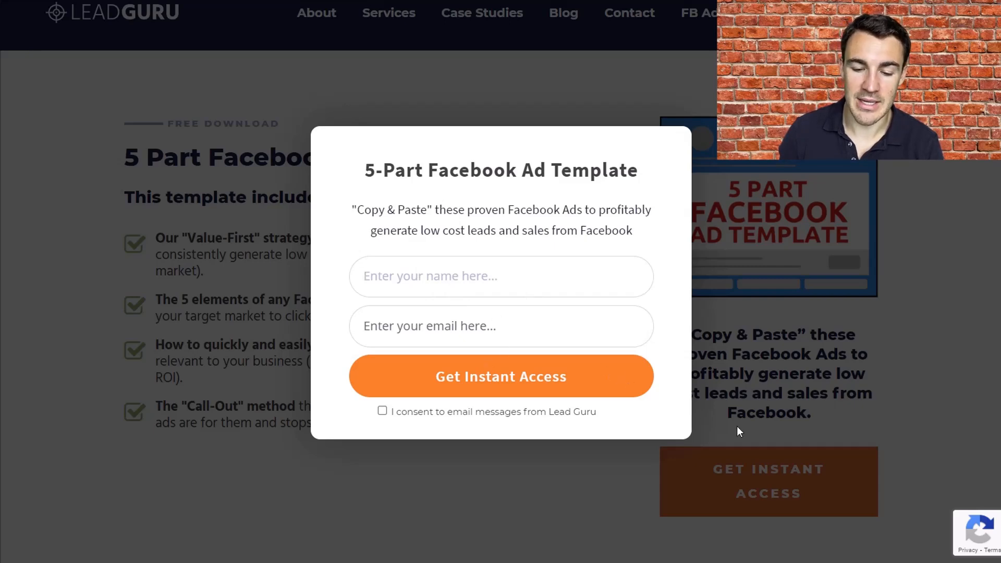
{"action": "left_click", "coordinate": [604, 538]}
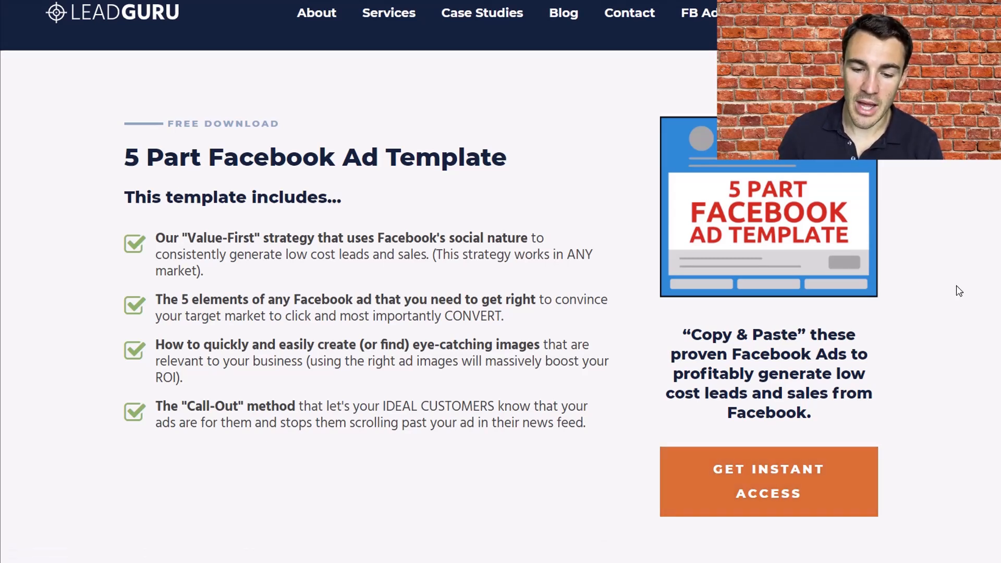
Step: Highlight all four bullet points describing what the template includes
{"action": "scroll", "coordinate": [956, 286], "scroll_direction": "up", "scroll_amount": 1}
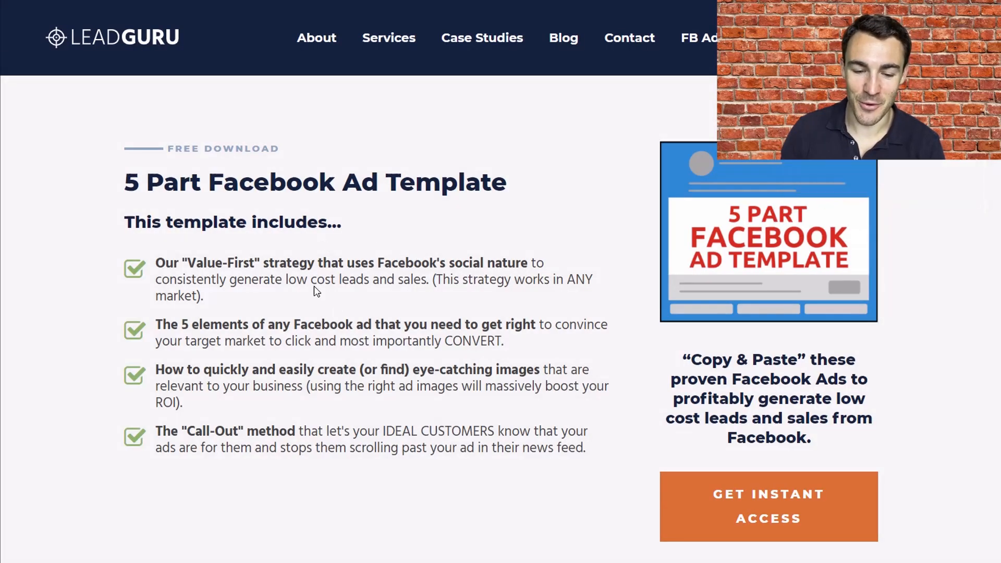
{"action": "left_click_drag", "start_coordinate": [155, 265], "coordinate": [590, 449]}
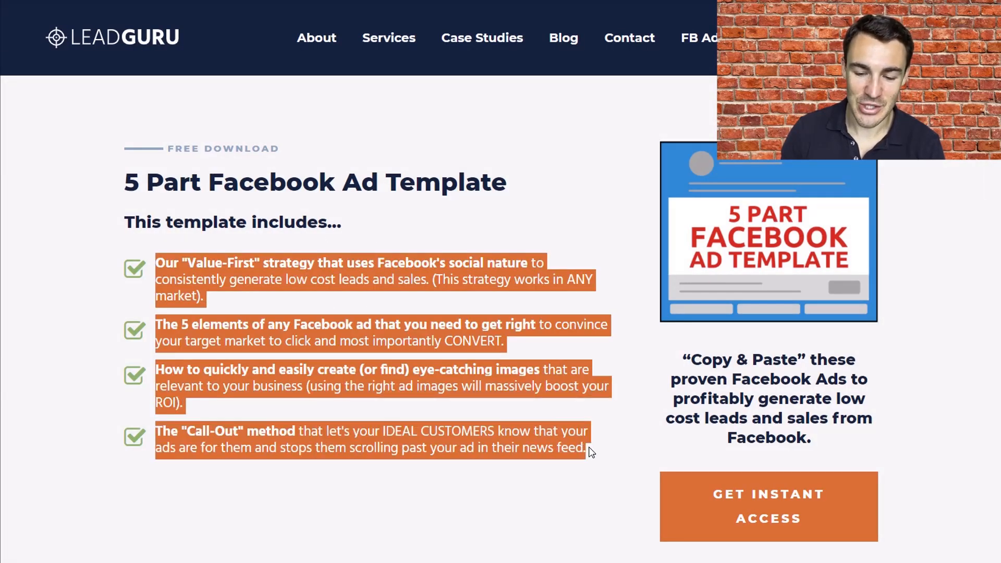
Step: Switch to Facebook Ads Manager and create a new auction campaign with the Conversions objective
{"action": "left_click", "coordinate": [536, 502]}
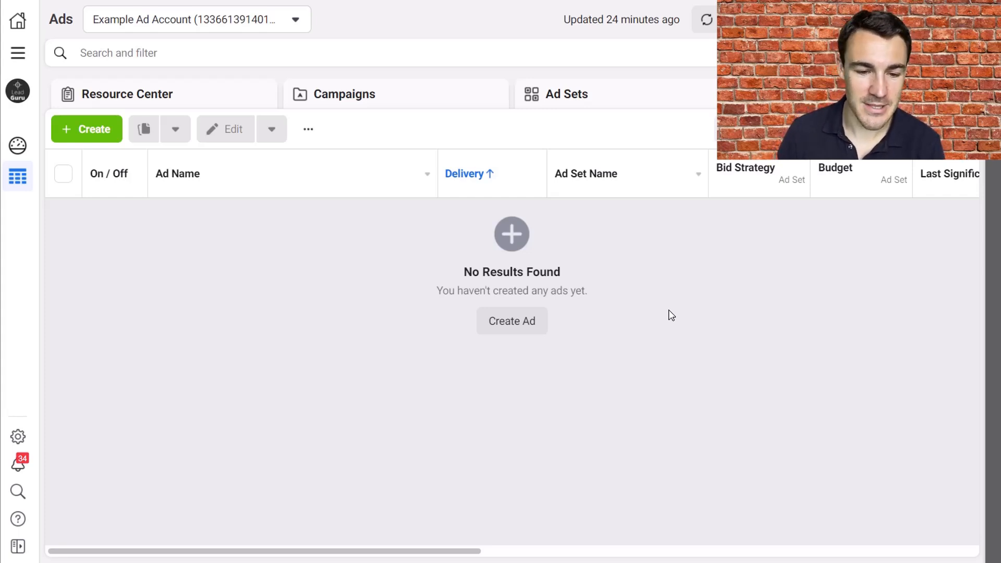
{"action": "left_click", "coordinate": [87, 130]}
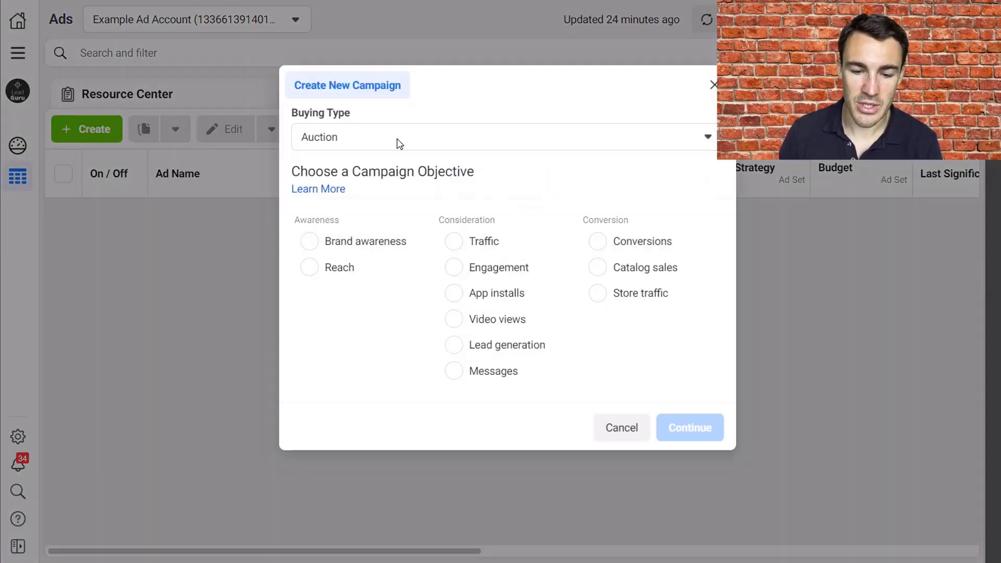
{"action": "left_click", "coordinate": [641, 241]}
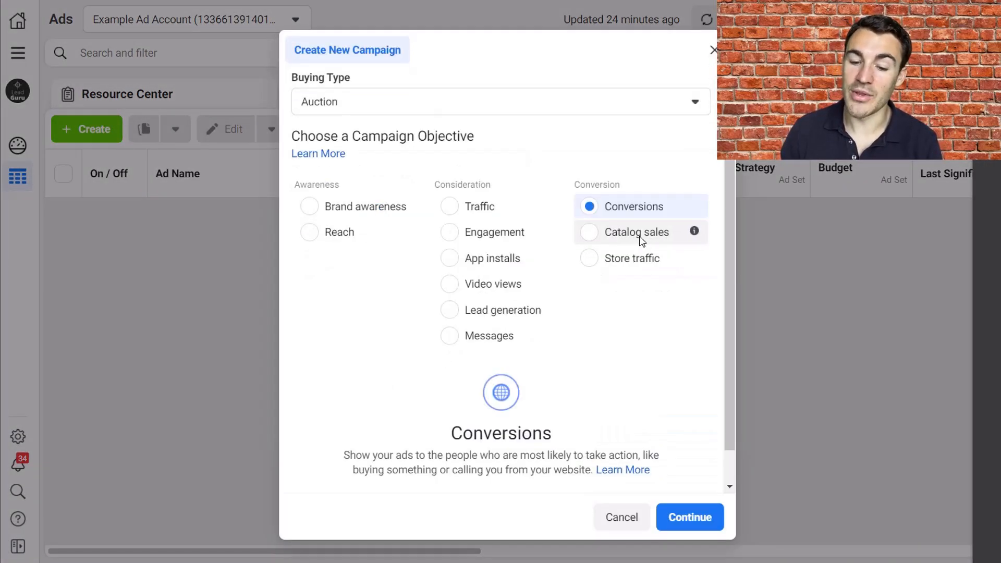
{"action": "scroll", "coordinate": [620, 360], "scroll_direction": "down", "scroll_amount": 1}
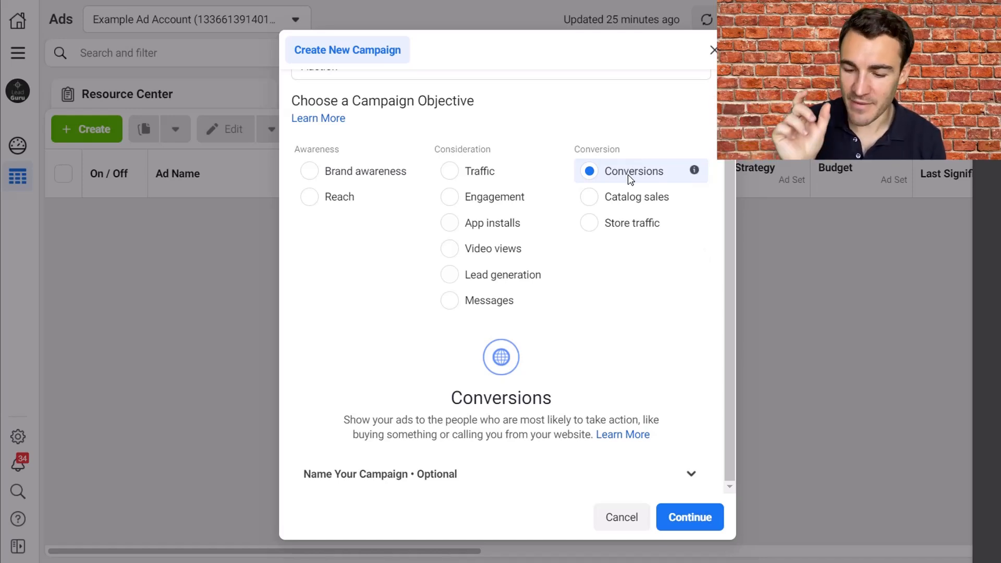
{"action": "left_click", "coordinate": [678, 517]}
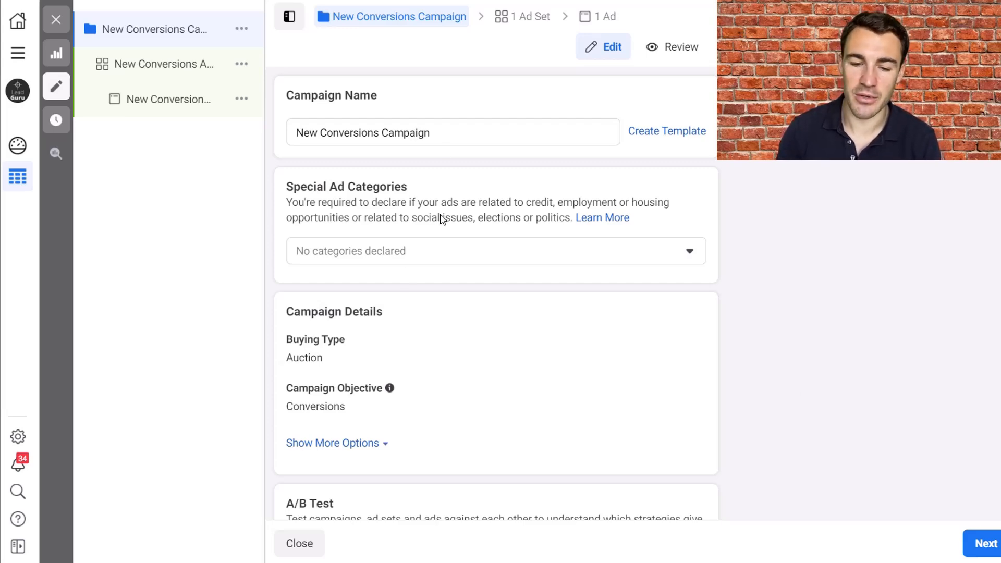
Step: Turn on Campaign Budget Optimization for the campaign and continue to the ad set settings
{"action": "scroll", "coordinate": [469, 299], "scroll_direction": "down", "scroll_amount": 1}
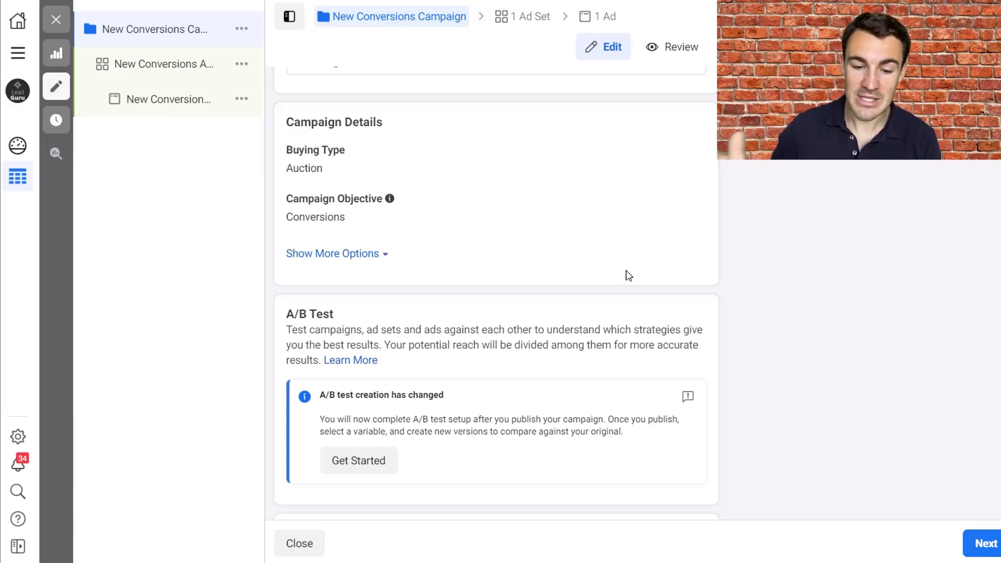
{"action": "scroll", "coordinate": [629, 275], "scroll_direction": "down", "scroll_amount": 2}
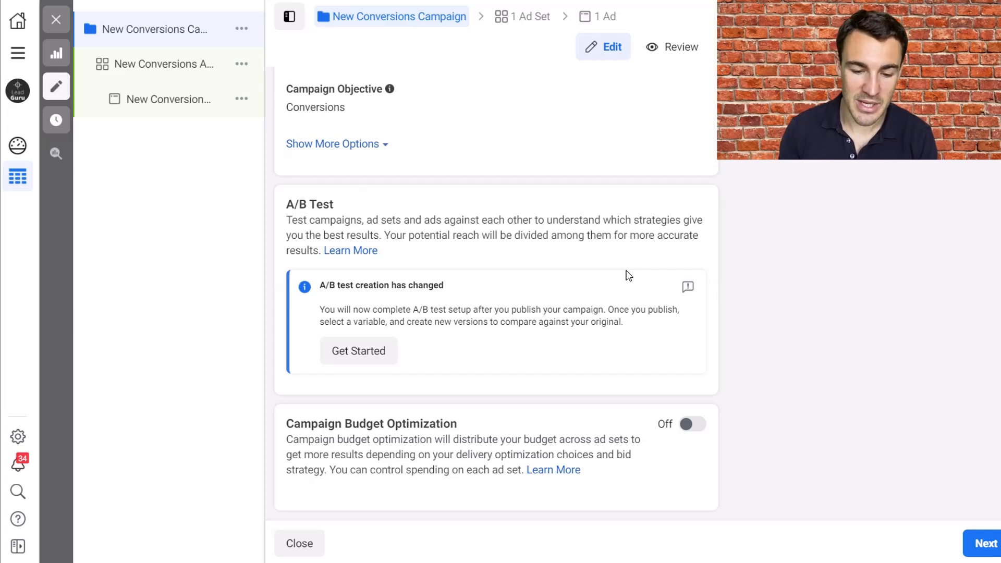
{"action": "left_click", "coordinate": [698, 424]}
{"action": "scroll", "coordinate": [565, 384], "scroll_direction": "down", "scroll_amount": 2}
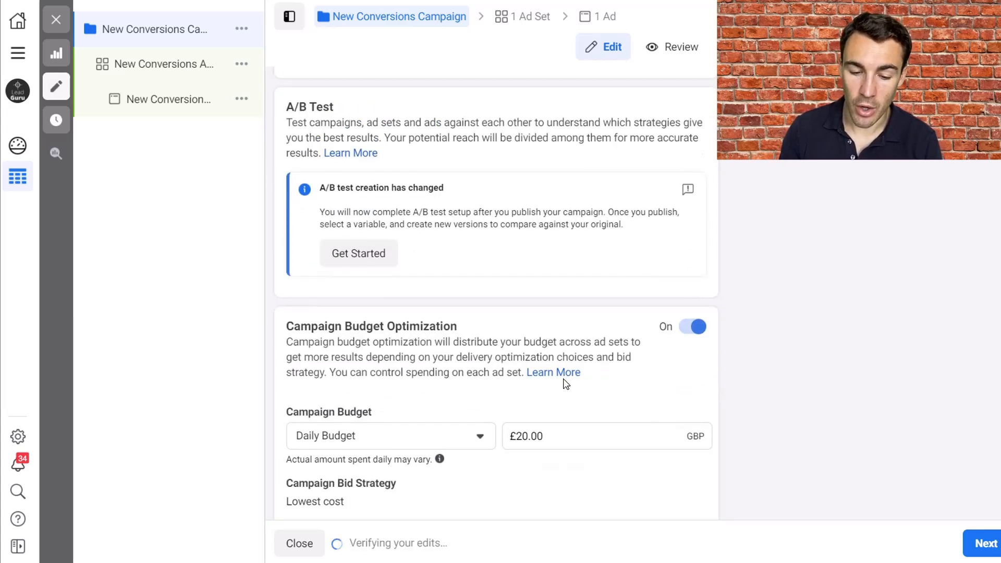
{"action": "scroll", "coordinate": [566, 384], "scroll_direction": "down", "scroll_amount": 1}
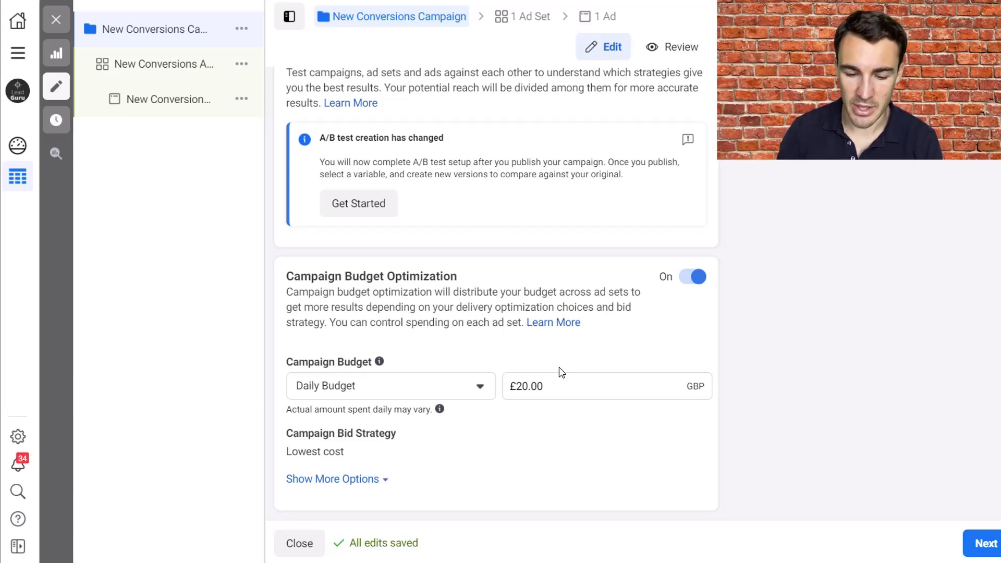
{"action": "left_click", "coordinate": [988, 549]}
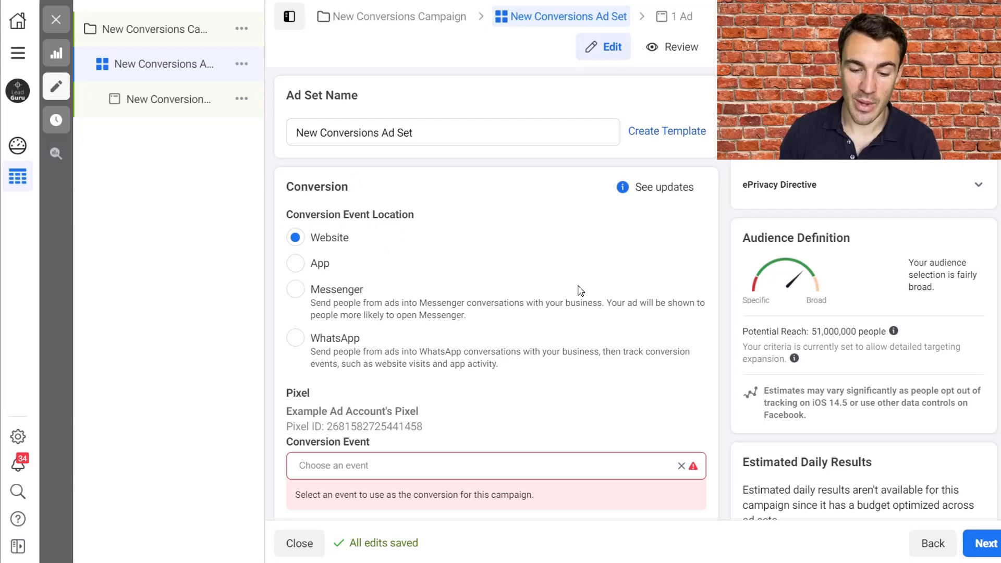
Step: Set the ad set's website conversion event to Lead and dismiss the pixel activity notice below it
{"action": "scroll", "coordinate": [577, 292], "scroll_direction": "down", "scroll_amount": 2}
{"action": "left_click", "coordinate": [496, 367]}
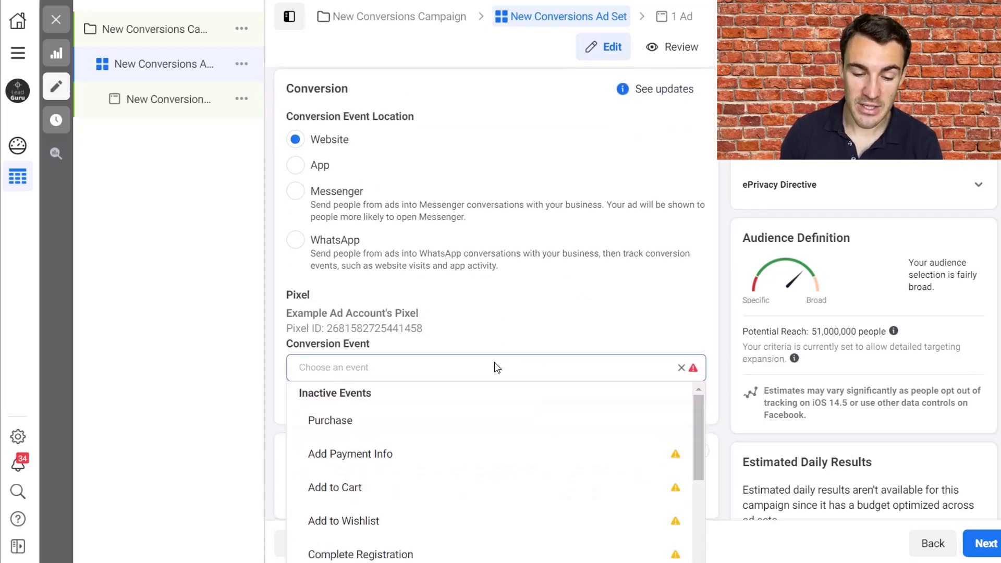
{"action": "scroll", "coordinate": [495, 446], "scroll_direction": "down", "scroll_amount": 2}
{"action": "scroll", "coordinate": [498, 446], "scroll_direction": "down", "scroll_amount": 2}
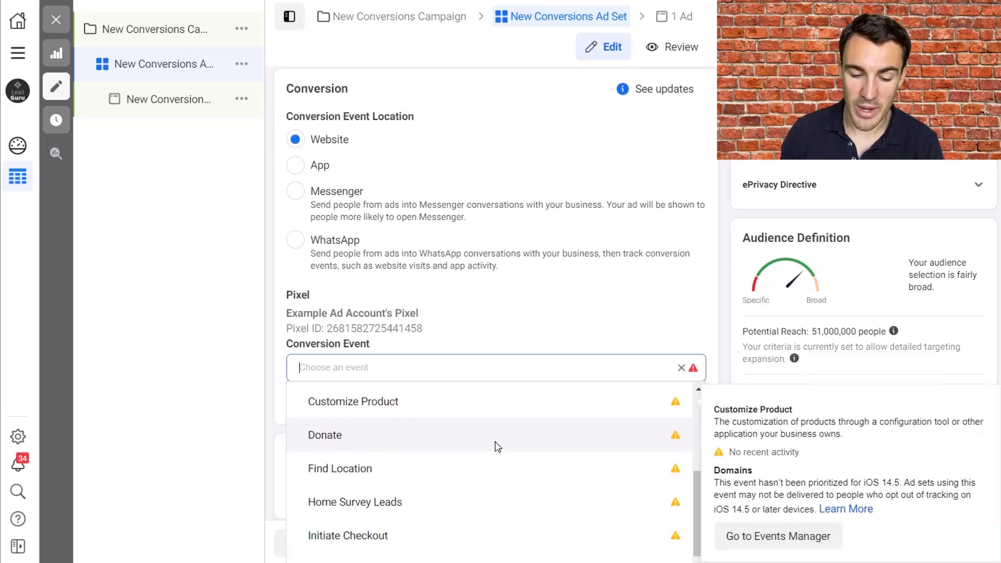
{"action": "scroll", "coordinate": [497, 446], "scroll_direction": "down", "scroll_amount": 2}
{"action": "left_click", "coordinate": [425, 472]}
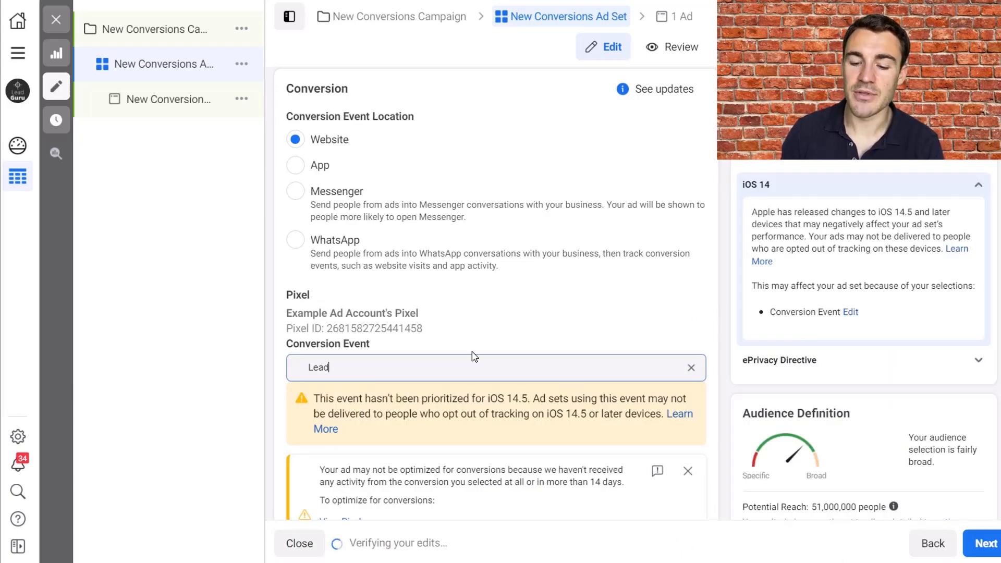
{"action": "scroll", "coordinate": [708, 304], "scroll_direction": "down", "scroll_amount": 1}
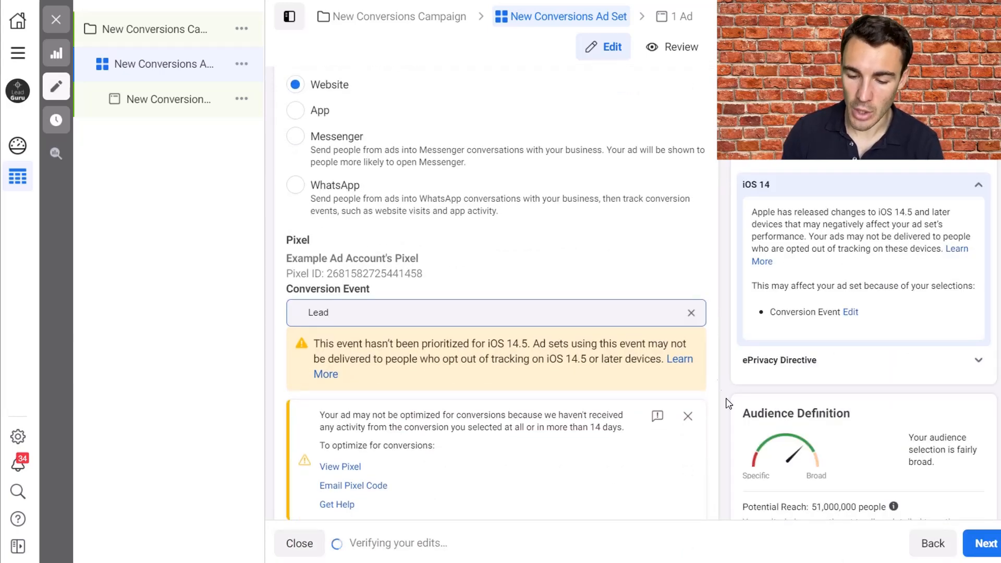
{"action": "left_click", "coordinate": [688, 416]}
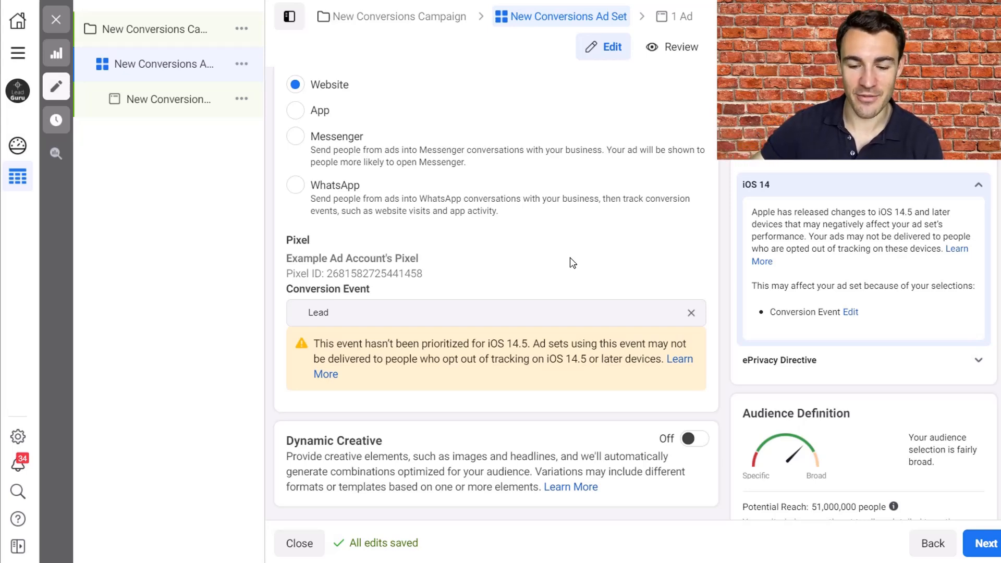
Step: Look over the ad set's Dynamic Creative, Offer, Budget & Schedule and Custom Audiences settings
{"action": "scroll", "coordinate": [696, 284], "scroll_direction": "down", "scroll_amount": 5}
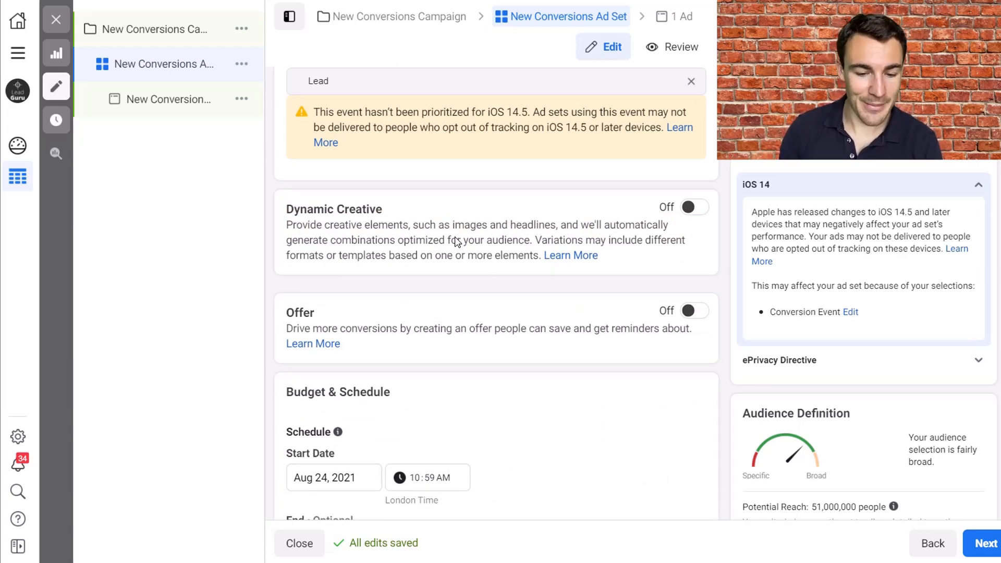
{"action": "scroll", "coordinate": [454, 245], "scroll_direction": "down", "scroll_amount": 5}
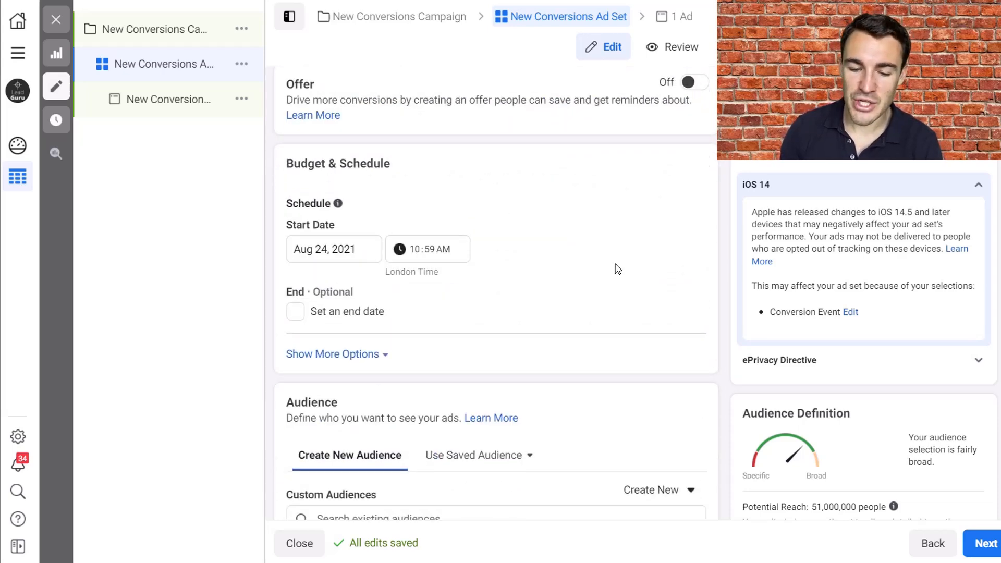
{"action": "scroll", "coordinate": [617, 269], "scroll_direction": "down", "scroll_amount": 6}
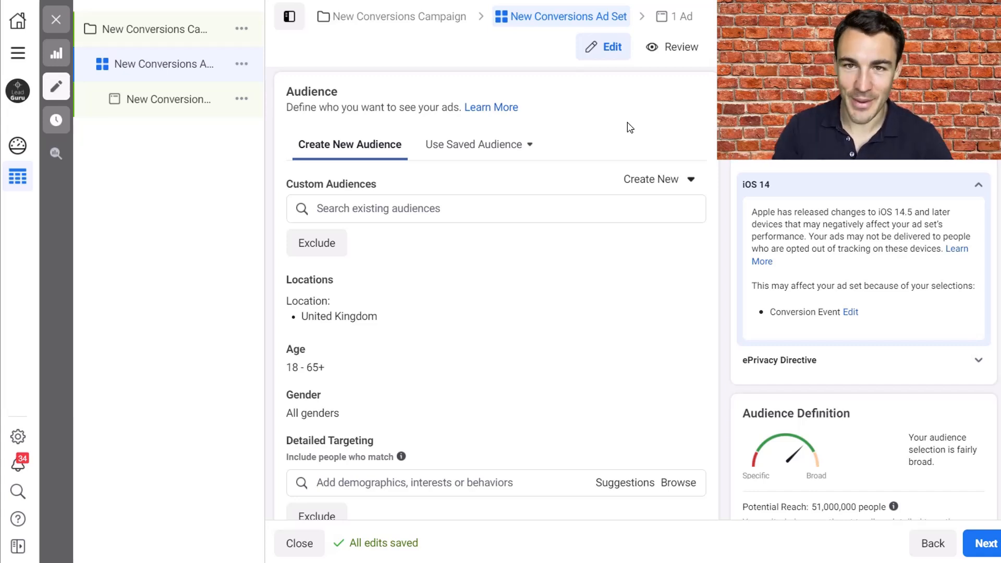
{"action": "left_click", "coordinate": [399, 217]}
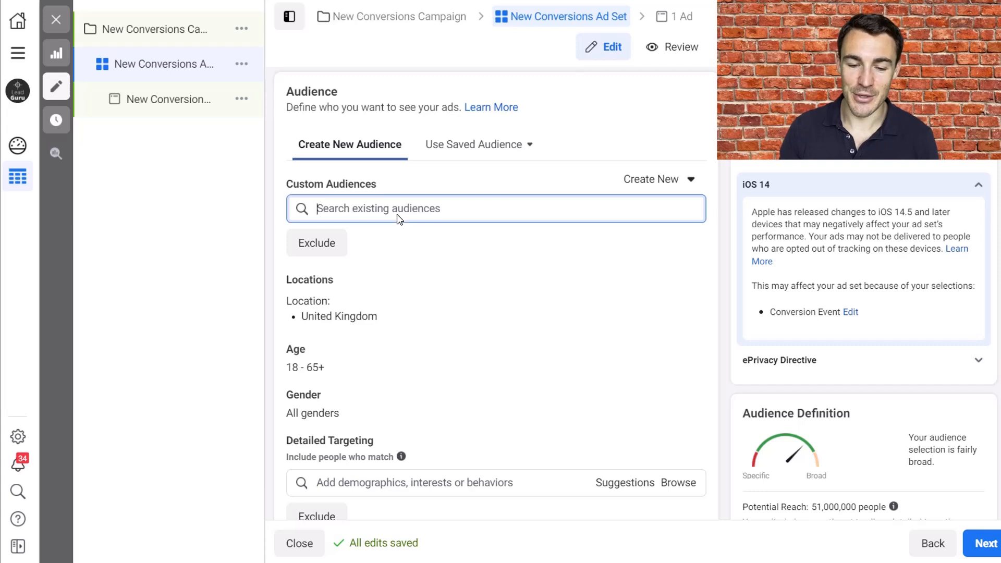
{"action": "left_click", "coordinate": [715, 153]}
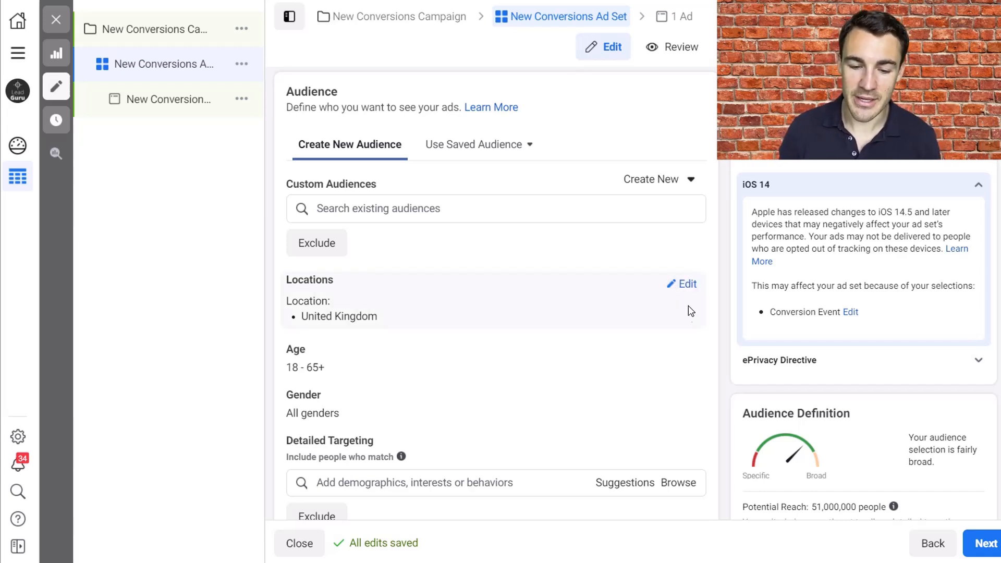
Step: Open the audience's locations for editing and include the country United States alongside United Kingdom
{"action": "scroll", "coordinate": [727, 226], "scroll_direction": "down", "scroll_amount": 1}
{"action": "scroll", "coordinate": [724, 225], "scroll_direction": "down", "scroll_amount": 2}
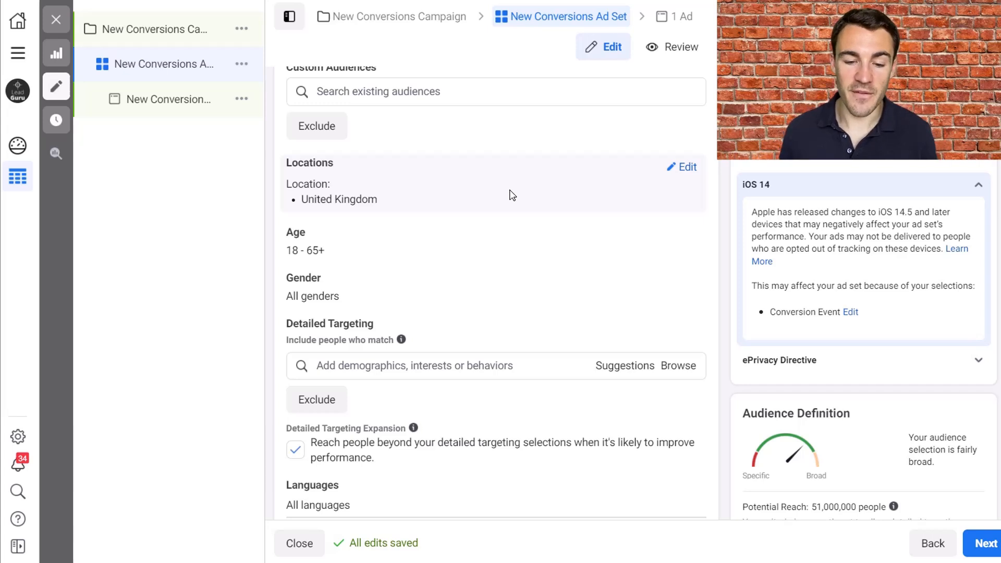
{"action": "left_click", "coordinate": [683, 167]}
{"action": "left_click", "coordinate": [447, 296]}
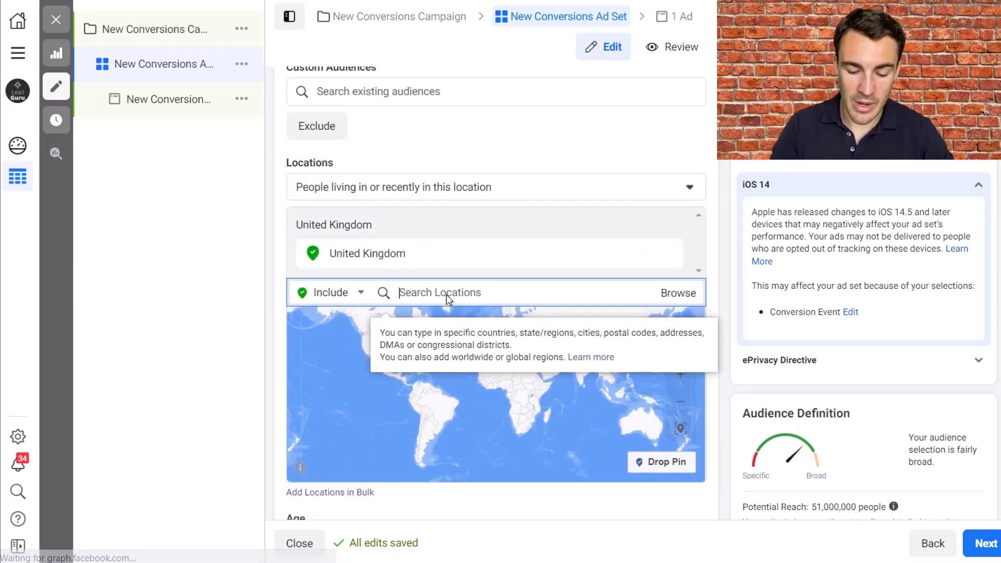
{"action": "type", "text": "United"}
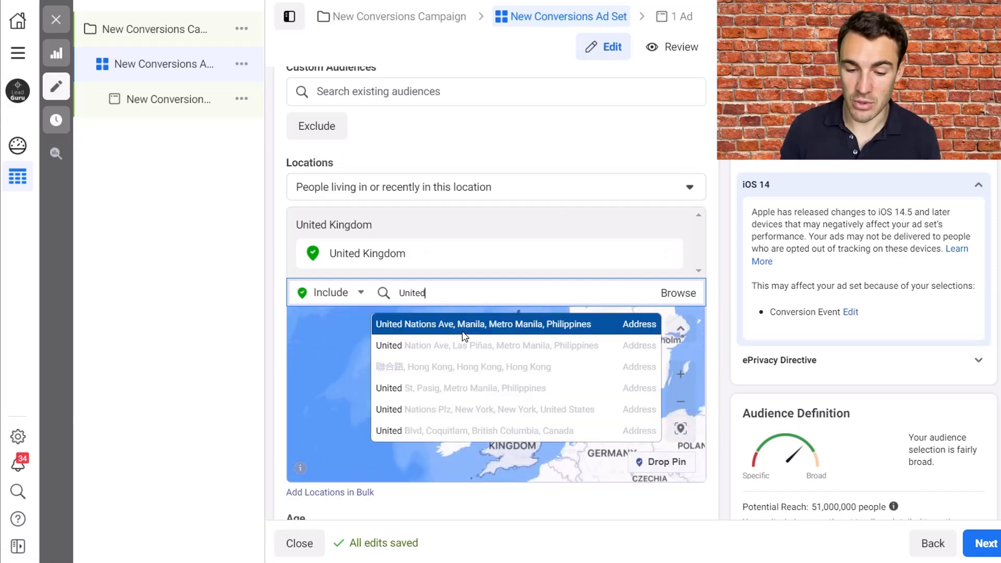
{"action": "type", "text": " states"}
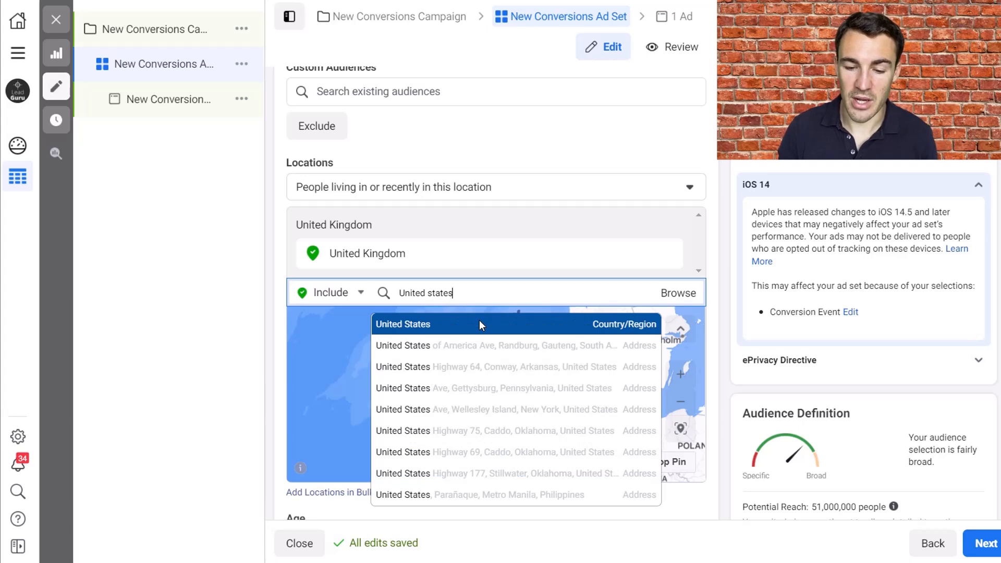
{"action": "left_click", "coordinate": [480, 322]}
Step: Include the country Canada in the audience's locations
{"action": "scroll", "coordinate": [729, 226], "scroll_direction": "down", "scroll_amount": 2}
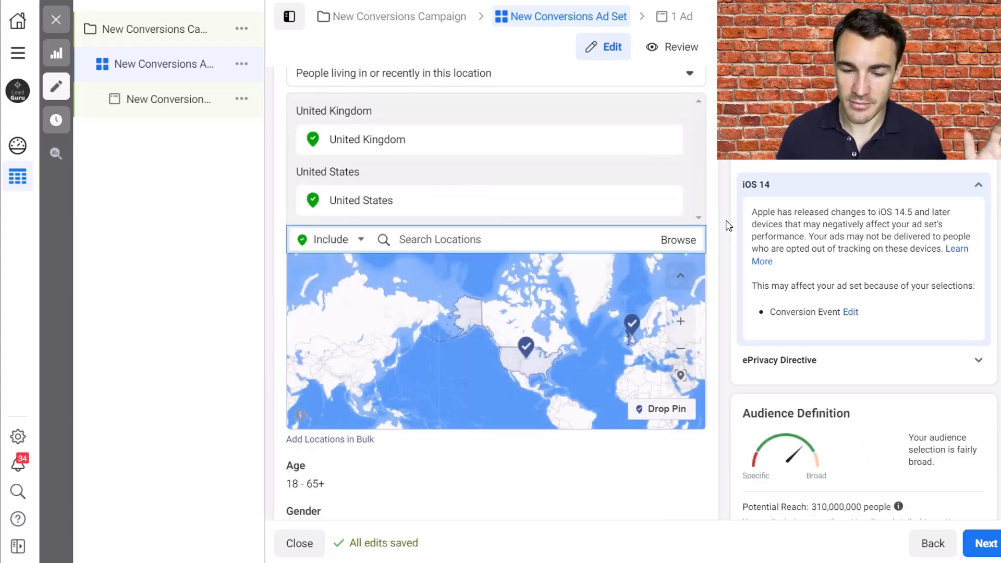
{"action": "type", "text": "Canda"}
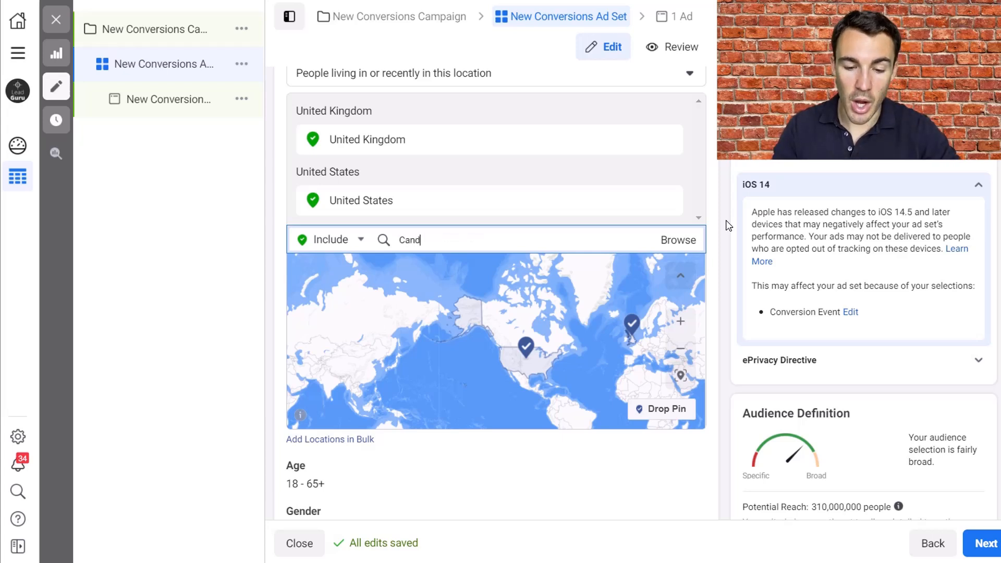
{"action": "key", "text": "BackSpace"}
{"action": "key", "text": "BackSpace"}
{"action": "type", "text": "ada"}
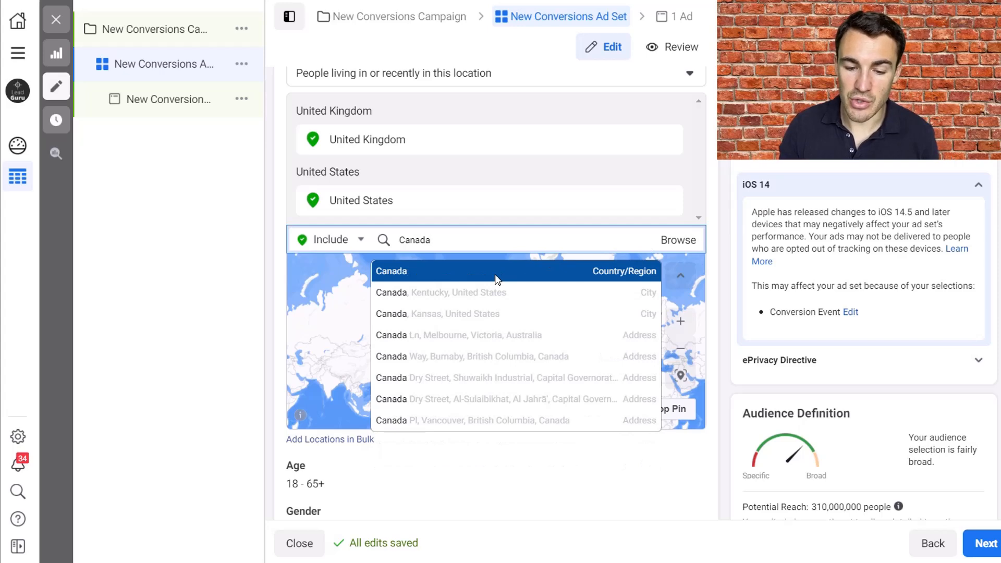
{"action": "left_click", "coordinate": [496, 272]}
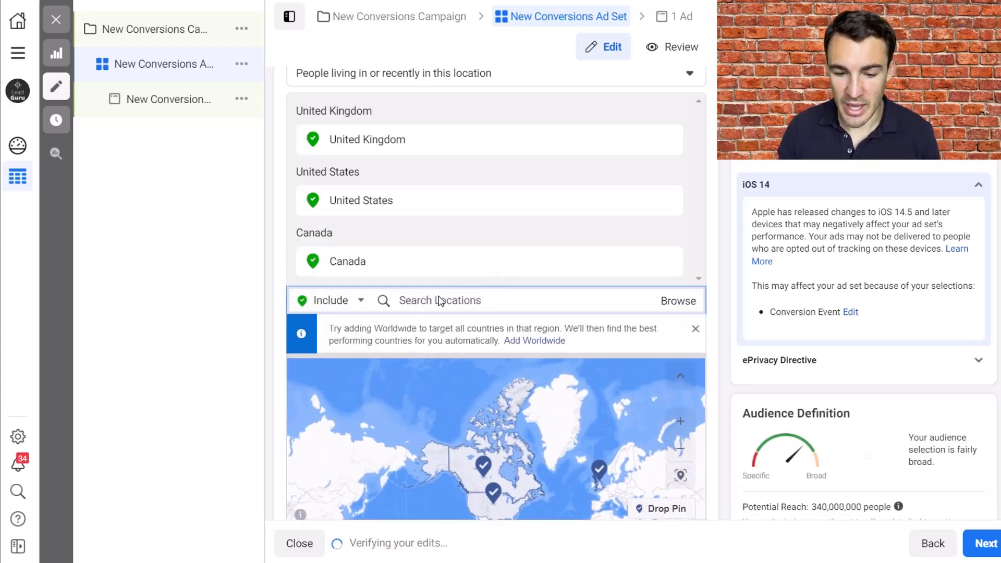
Step: Include the country Australia in the audience's locations and check the resulting country list
{"action": "type", "text": "Aus"}
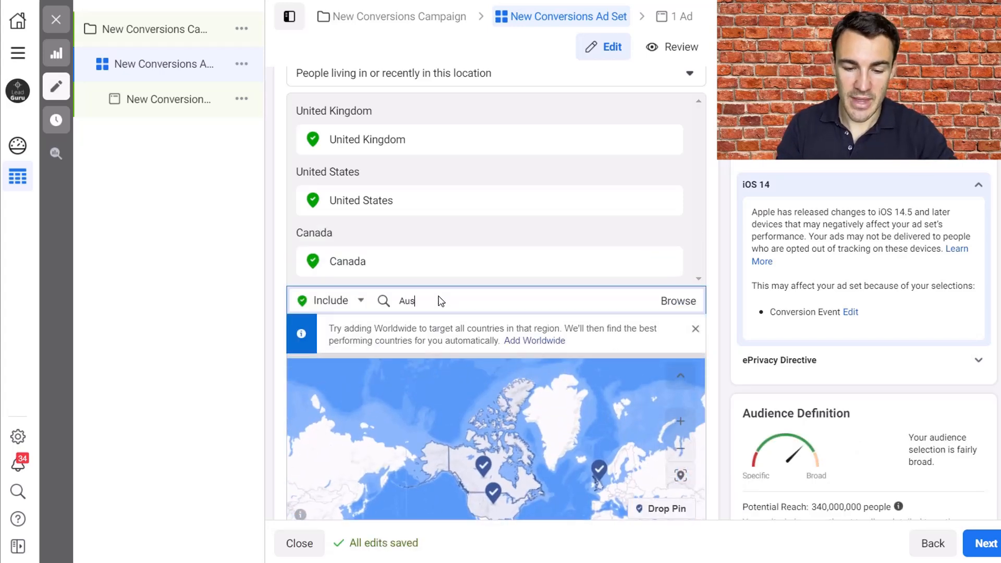
{"action": "type", "text": "tra"}
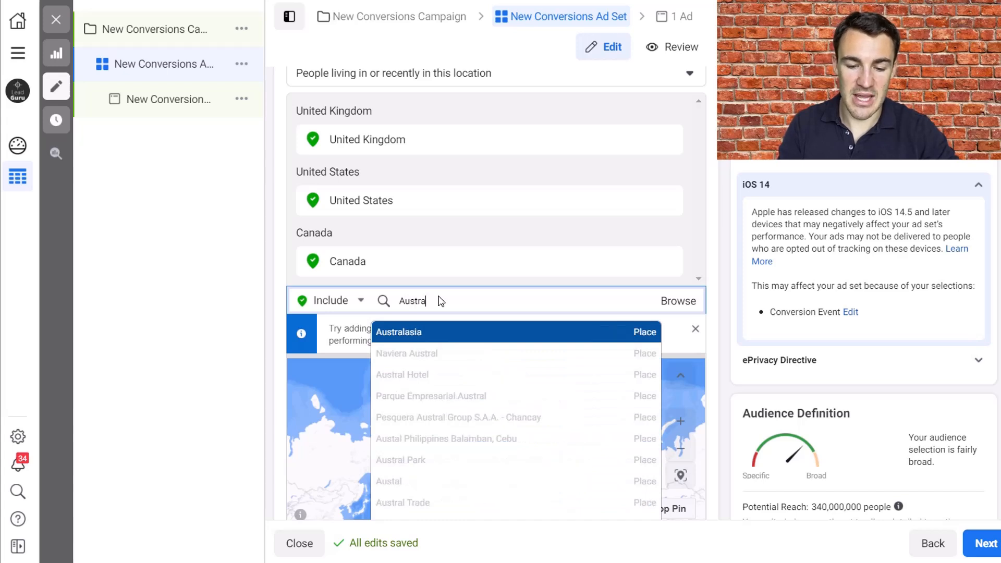
{"action": "type", "text": "lia"}
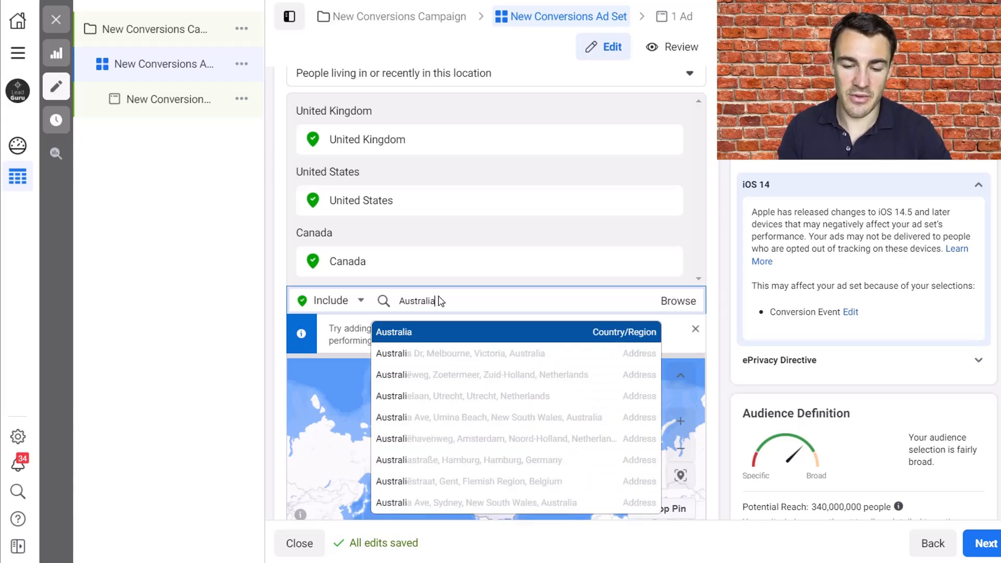
{"action": "left_click", "coordinate": [415, 342]}
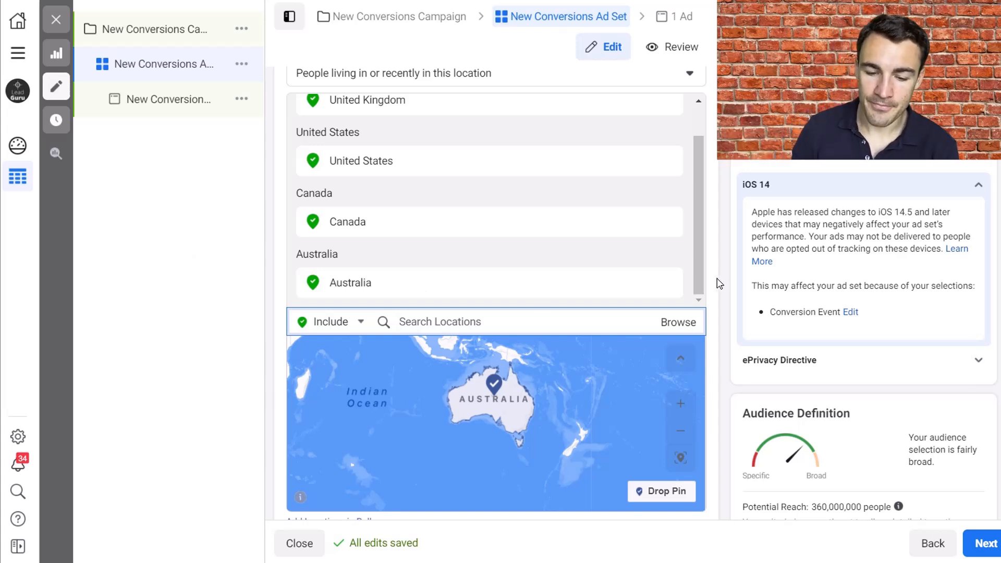
{"action": "scroll", "coordinate": [719, 283], "scroll_direction": "down", "scroll_amount": 1}
{"action": "scroll", "coordinate": [719, 283], "scroll_direction": "up", "scroll_amount": 2}
{"action": "scroll", "coordinate": [532, 248], "scroll_direction": "up", "scroll_amount": 1}
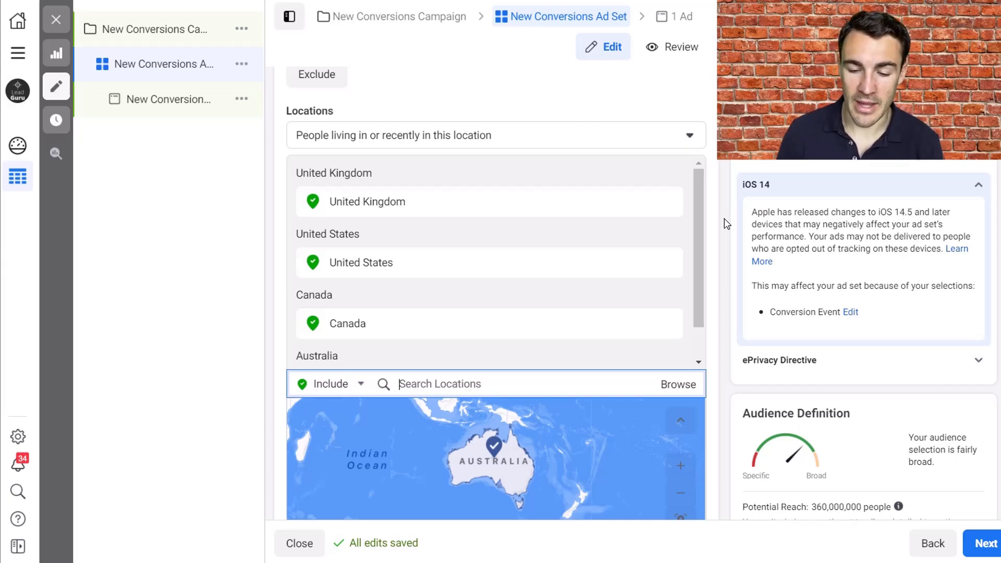
Step: Open the audience's age range for editing and set the minimum age to 25
{"action": "scroll", "coordinate": [726, 224], "scroll_direction": "down", "scroll_amount": 5}
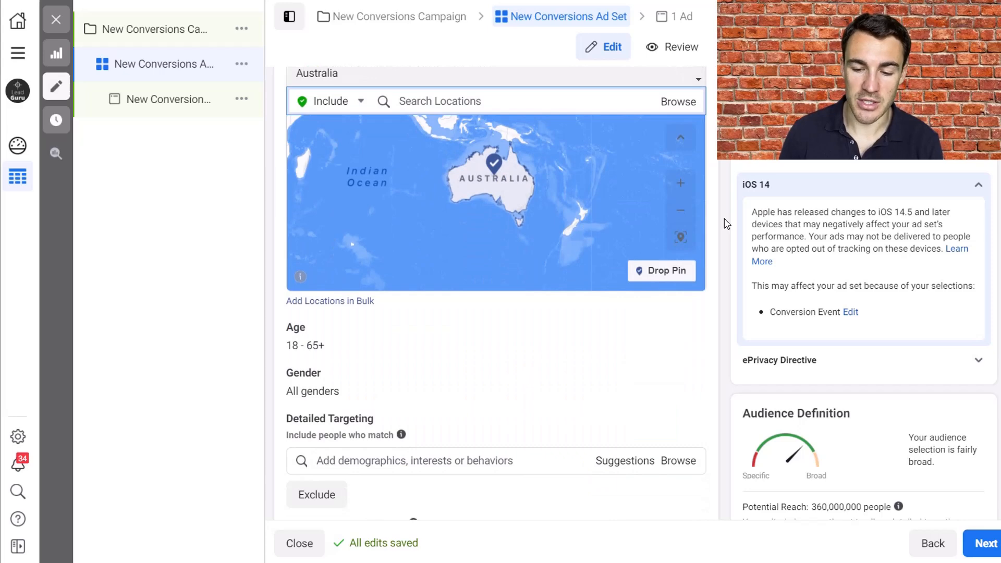
{"action": "scroll", "coordinate": [727, 224], "scroll_direction": "down", "scroll_amount": 1}
{"action": "mouse_move", "coordinate": [311, 261]}
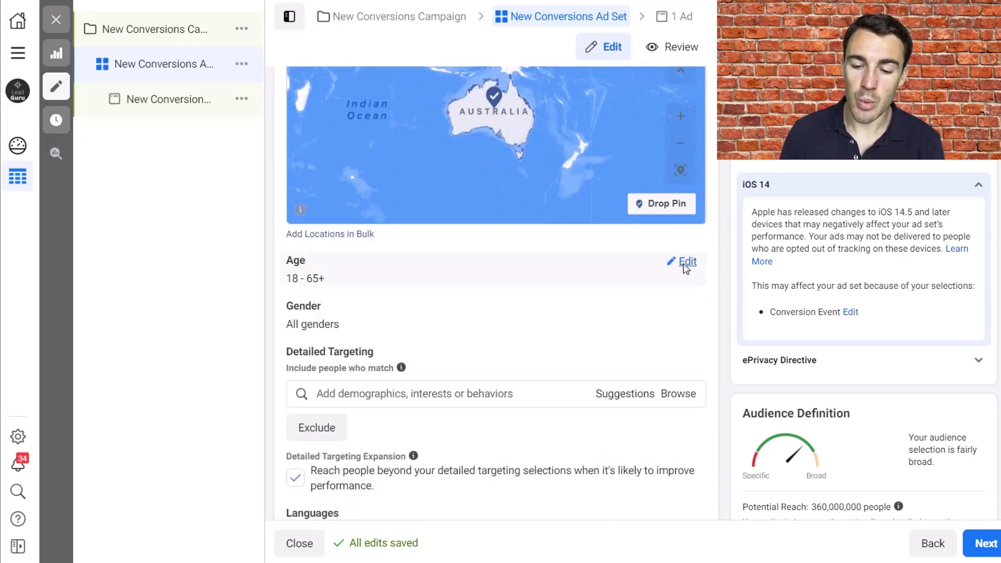
{"action": "left_click", "coordinate": [686, 262]}
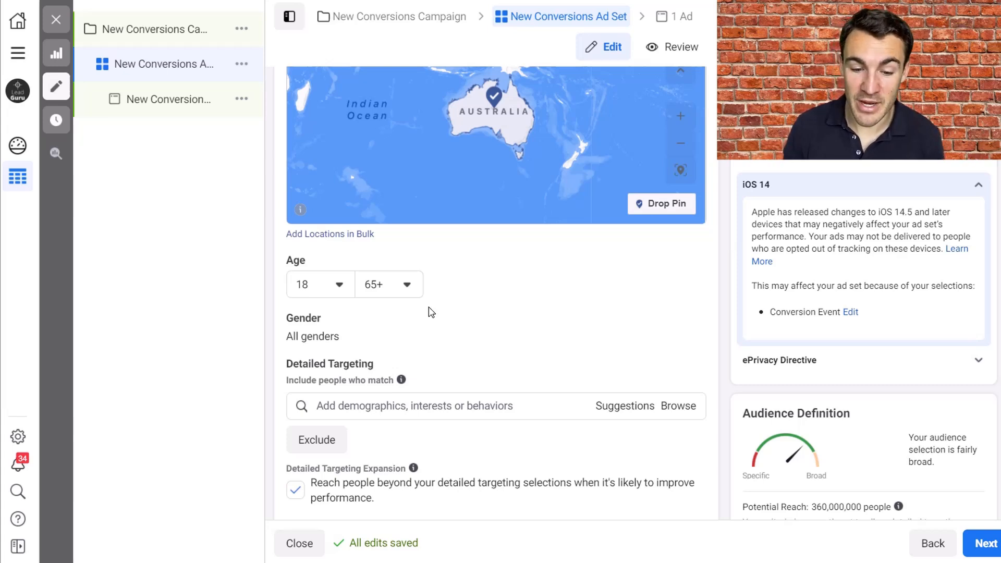
{"action": "left_click", "coordinate": [332, 285]}
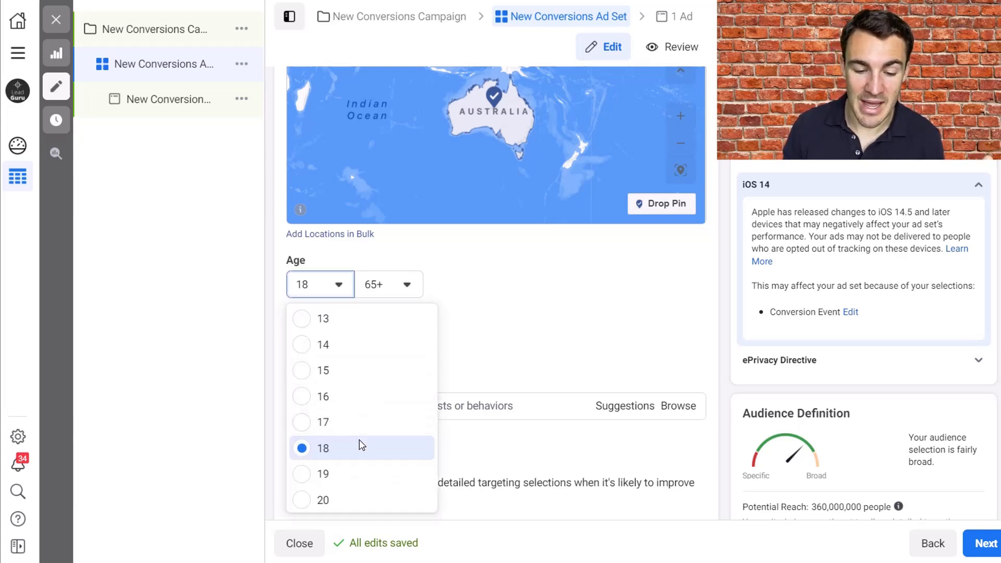
{"action": "scroll", "coordinate": [360, 444], "scroll_direction": "down", "scroll_amount": 4}
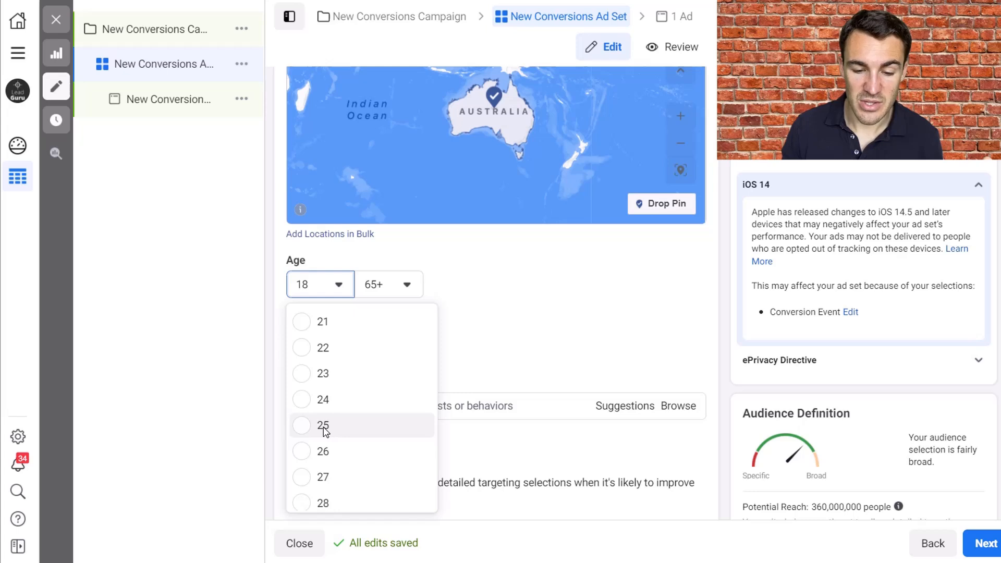
{"action": "left_click", "coordinate": [324, 427]}
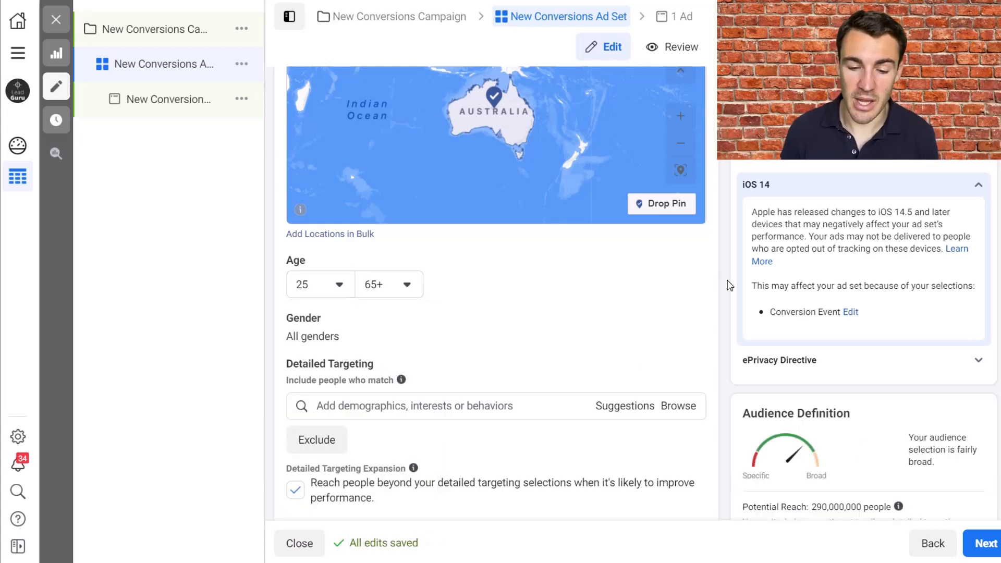
Step: Search detailed targeting for "Business Page Admin", include the behavior Business page admins, and check the resulting selection
{"action": "scroll", "coordinate": [477, 287], "scroll_direction": "down", "scroll_amount": 2}
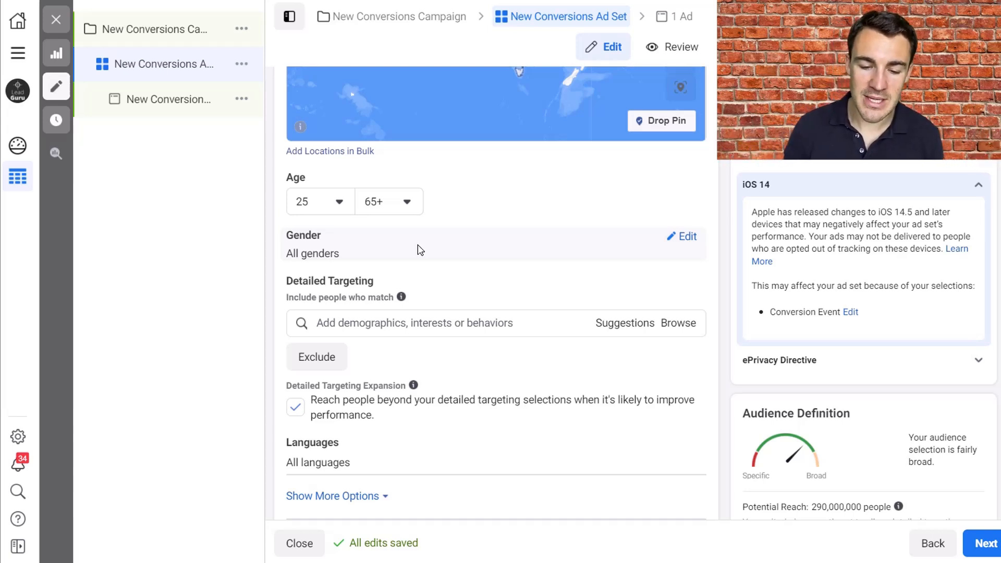
{"action": "left_click", "coordinate": [385, 333]}
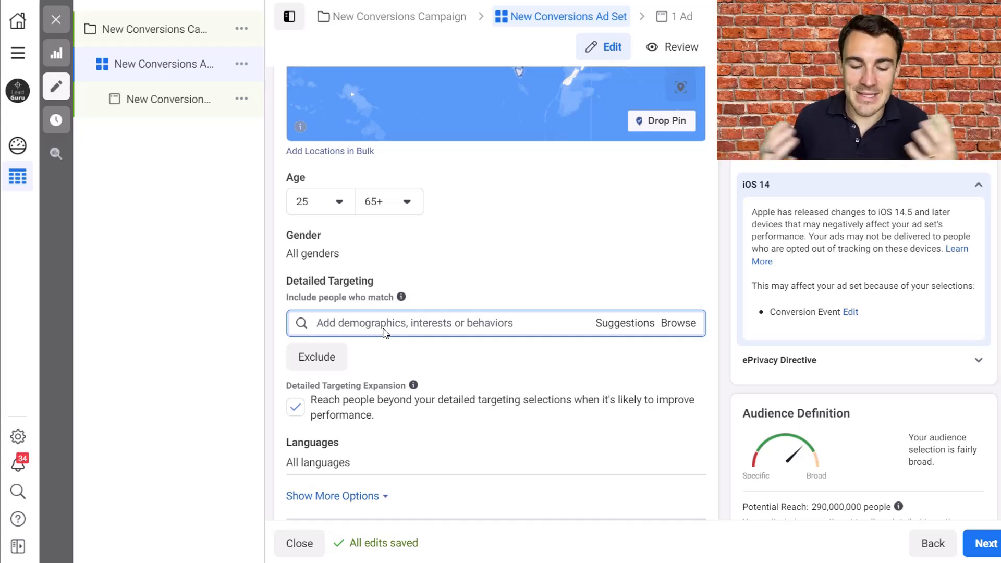
{"action": "type", "text": "Busines"}
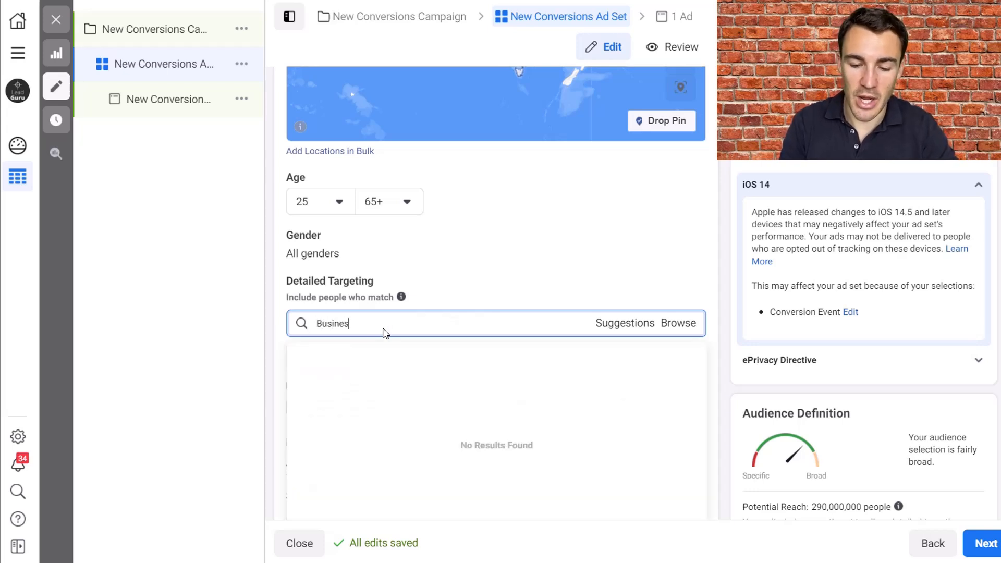
{"action": "type", "text": "s Page Admin"}
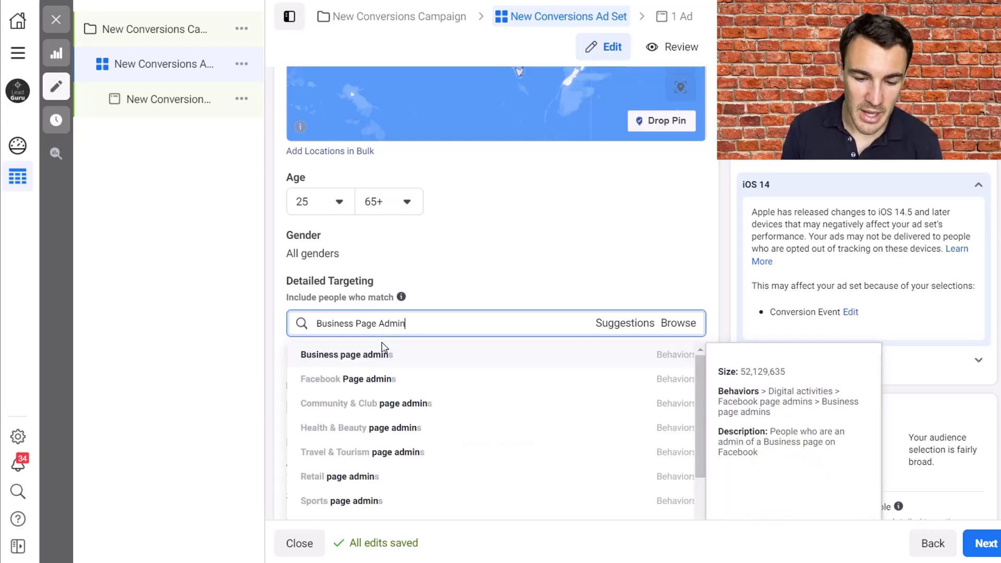
{"action": "left_click", "coordinate": [379, 357]}
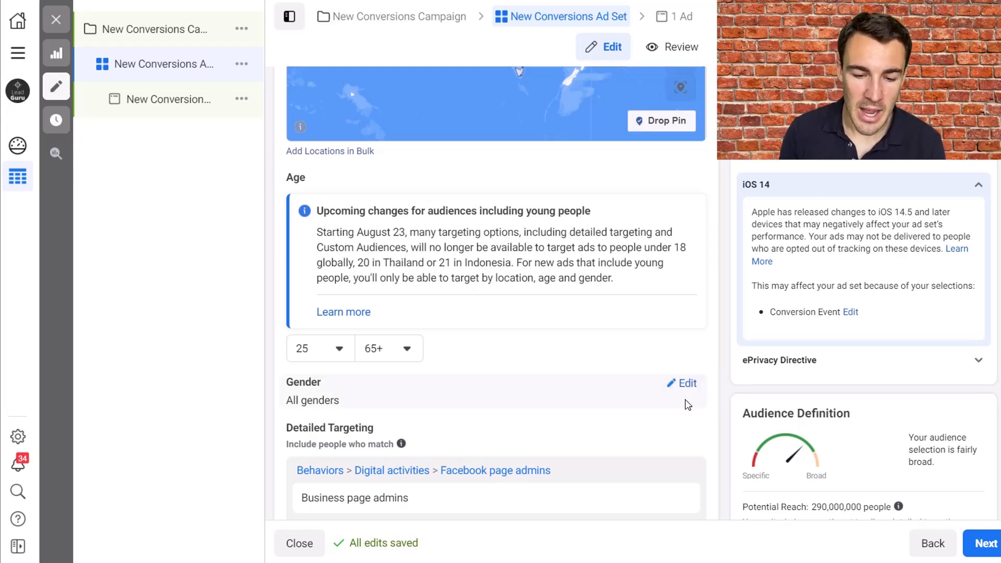
{"action": "scroll", "coordinate": [563, 352], "scroll_direction": "down", "scroll_amount": 1}
{"action": "scroll", "coordinate": [532, 364], "scroll_direction": "down", "scroll_amount": 2}
{"action": "mouse_move", "coordinate": [440, 360]}
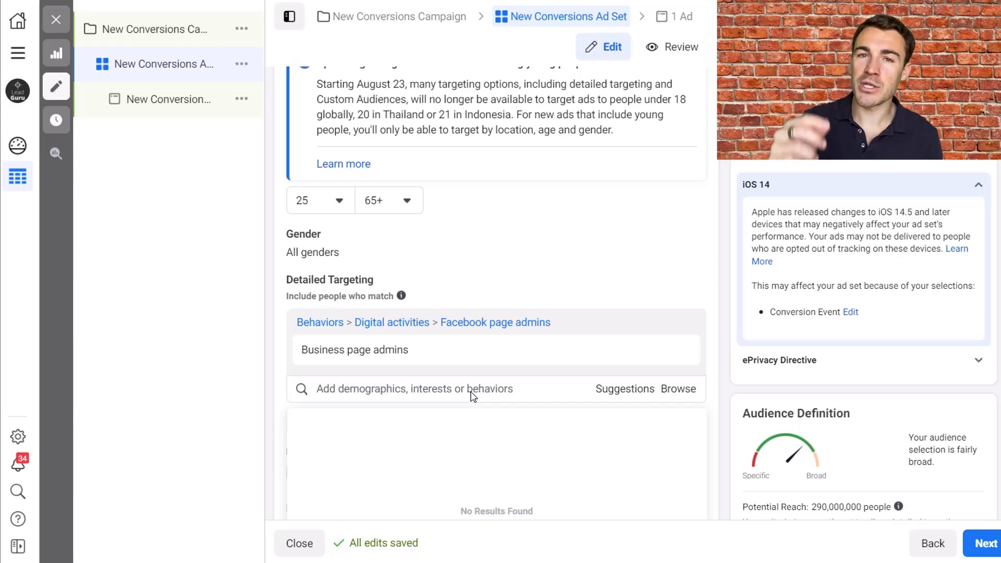
{"action": "mouse_move", "coordinate": [380, 354]}
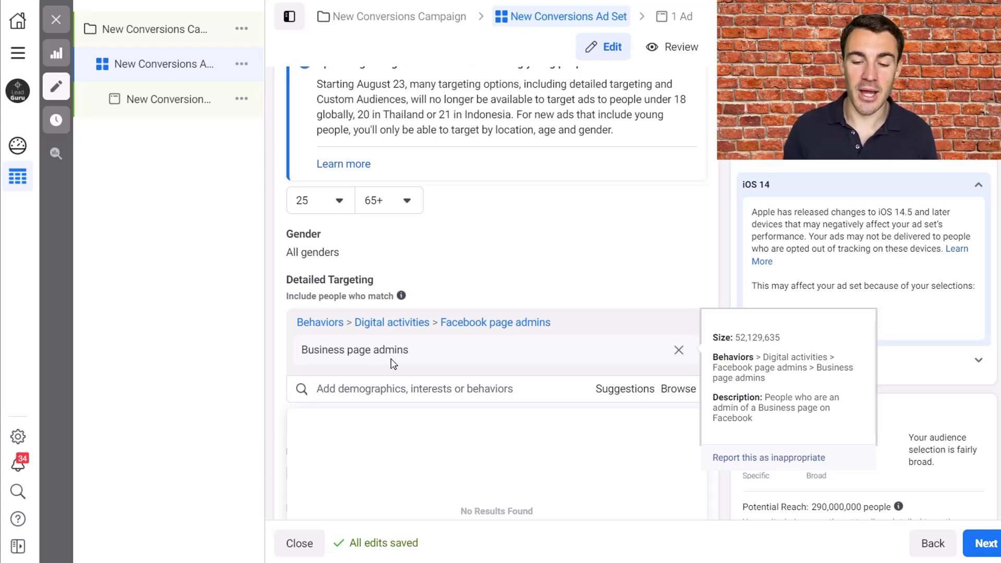
{"action": "left_click", "coordinate": [721, 284]}
Step: Turn off Detailed Targeting Expansion for the audience and review the targeting settings
{"action": "scroll", "coordinate": [583, 288], "scroll_direction": "down", "scroll_amount": 1}
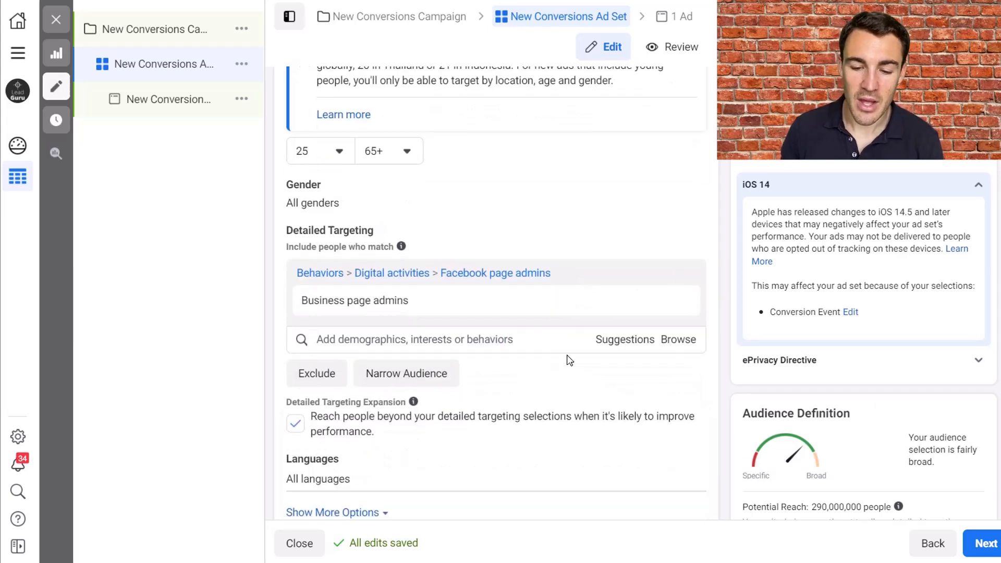
{"action": "scroll", "coordinate": [569, 360], "scroll_direction": "down", "scroll_amount": 2}
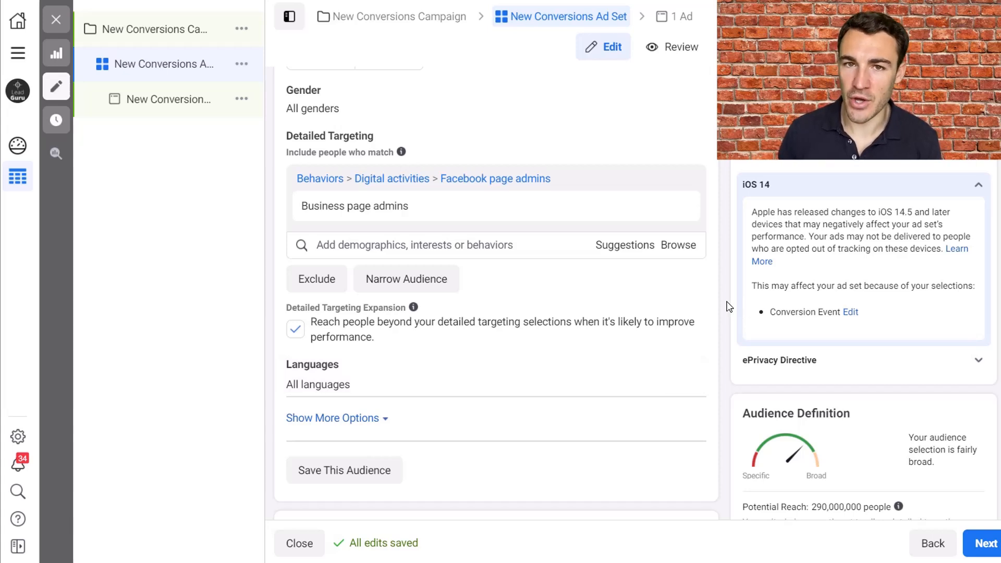
{"action": "left_click", "coordinate": [295, 329]}
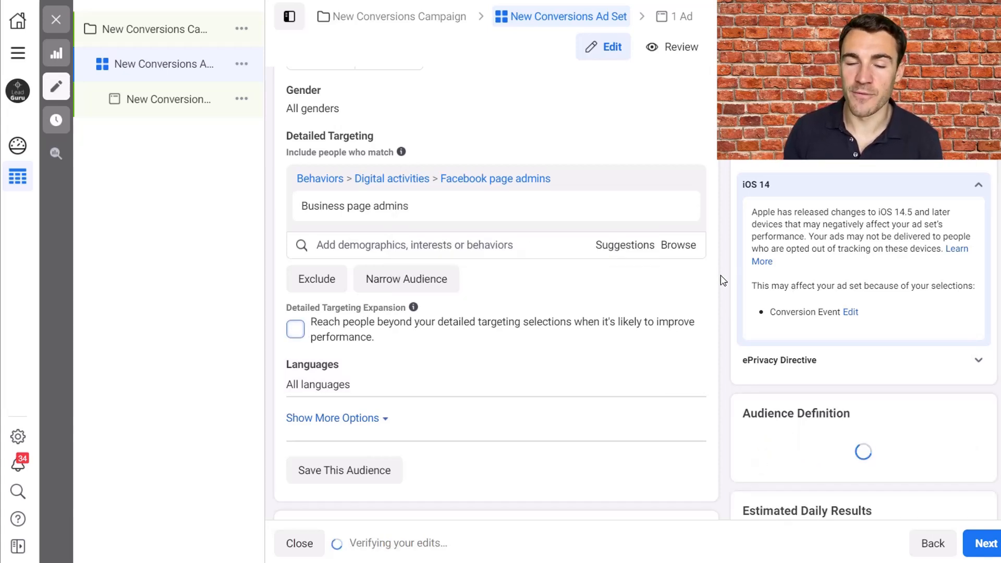
{"action": "scroll", "coordinate": [723, 292], "scroll_direction": "down", "scroll_amount": 1}
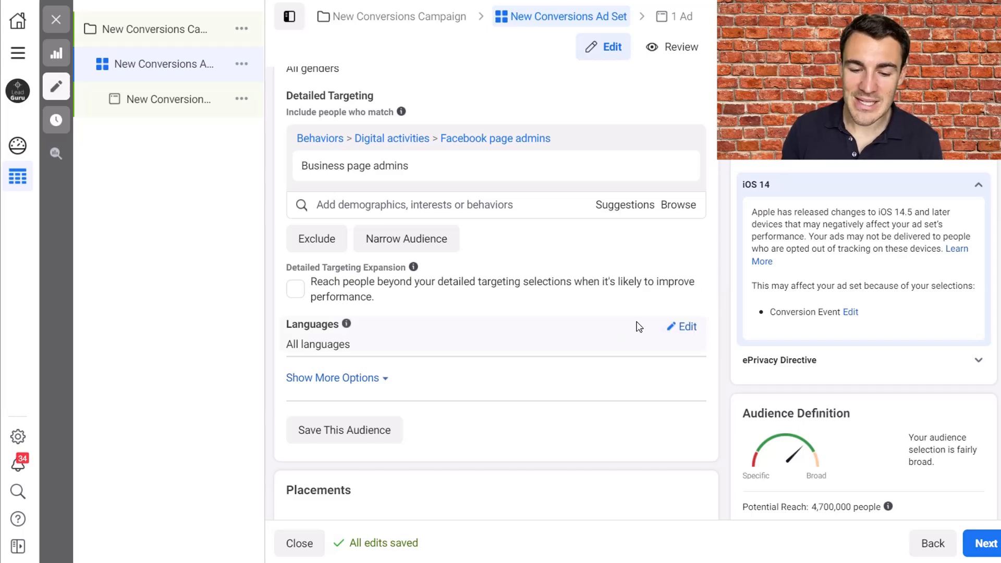
{"action": "scroll", "coordinate": [558, 185], "scroll_direction": "up", "scroll_amount": 3}
{"action": "scroll", "coordinate": [646, 277], "scroll_direction": "down", "scroll_amount": 5}
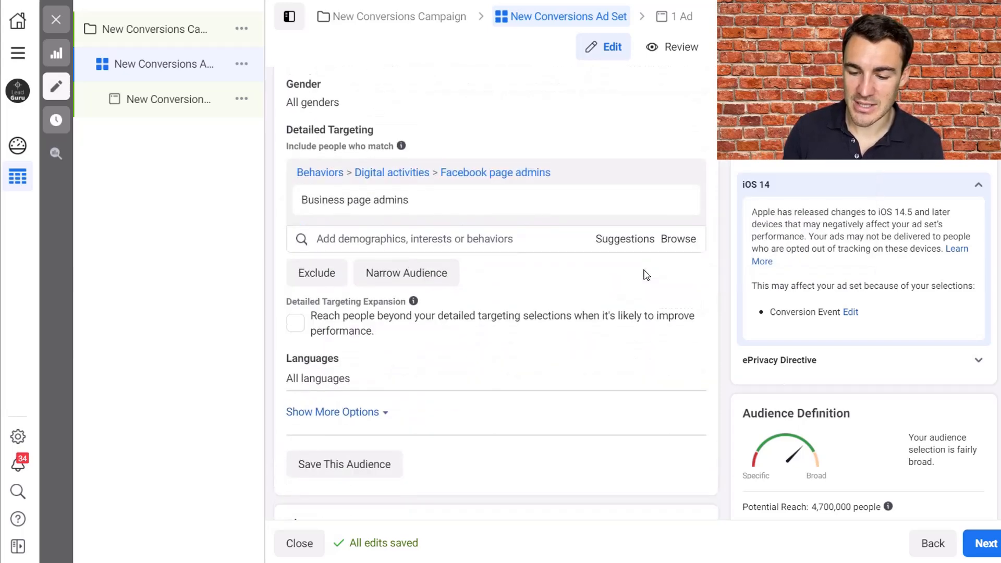
Step: Switch the ad set to Manual Placements, look over the platform and placement options, and return to Automatic Placements
{"action": "scroll", "coordinate": [816, 414], "scroll_direction": "down", "scroll_amount": 6}
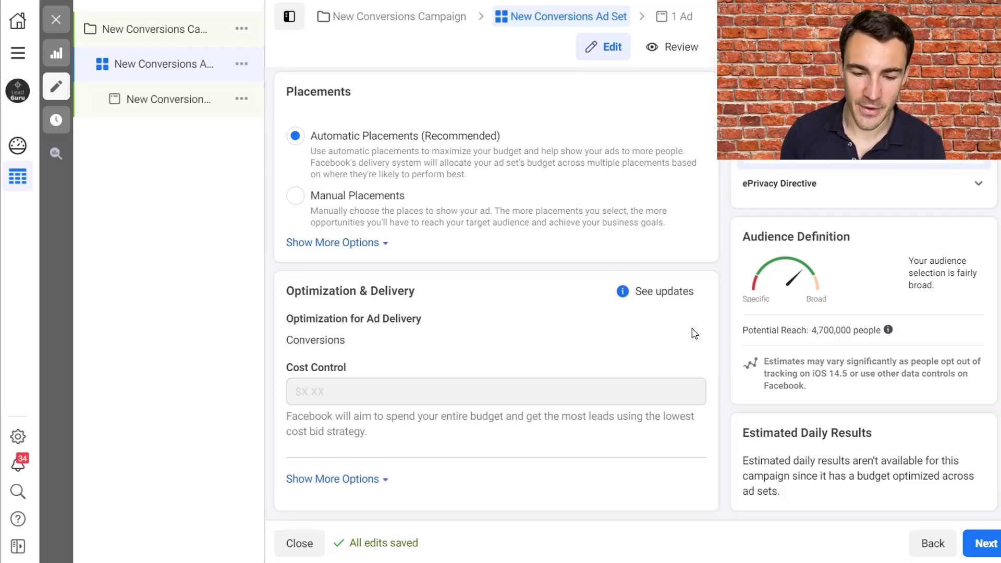
{"action": "scroll", "coordinate": [594, 328], "scroll_direction": "up", "scroll_amount": 7}
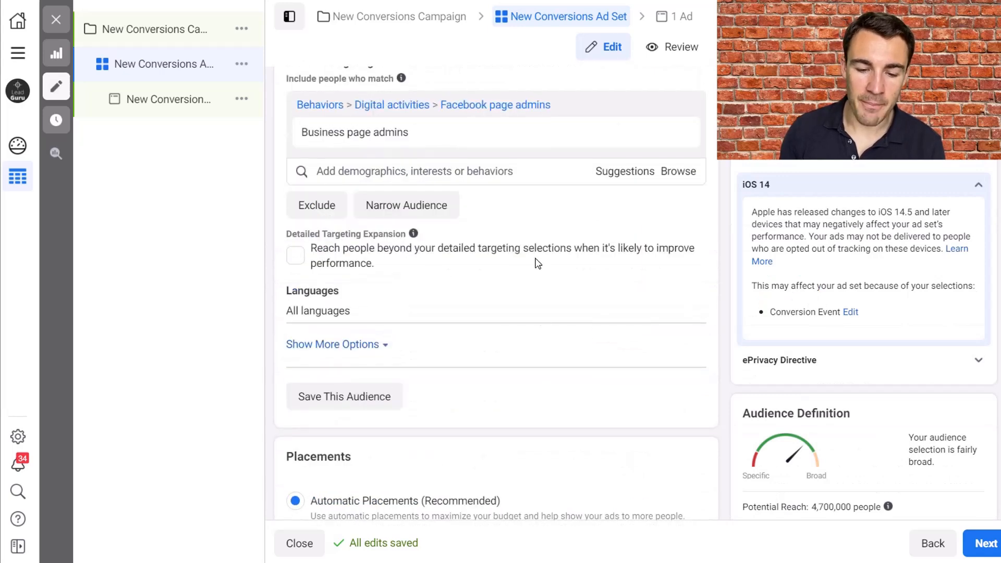
{"action": "scroll", "coordinate": [385, 327], "scroll_direction": "down", "scroll_amount": 2}
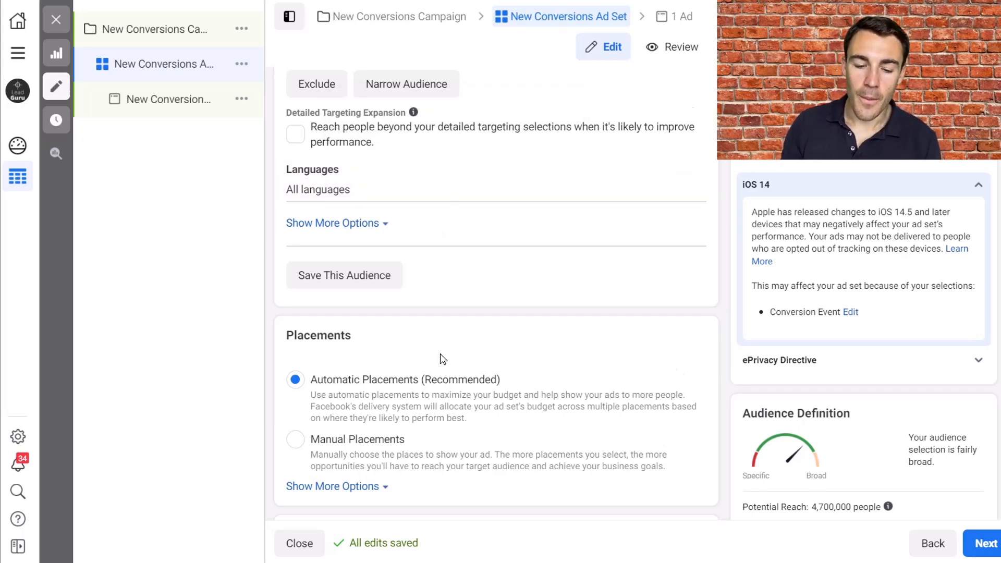
{"action": "scroll", "coordinate": [439, 358], "scroll_direction": "down", "scroll_amount": 3}
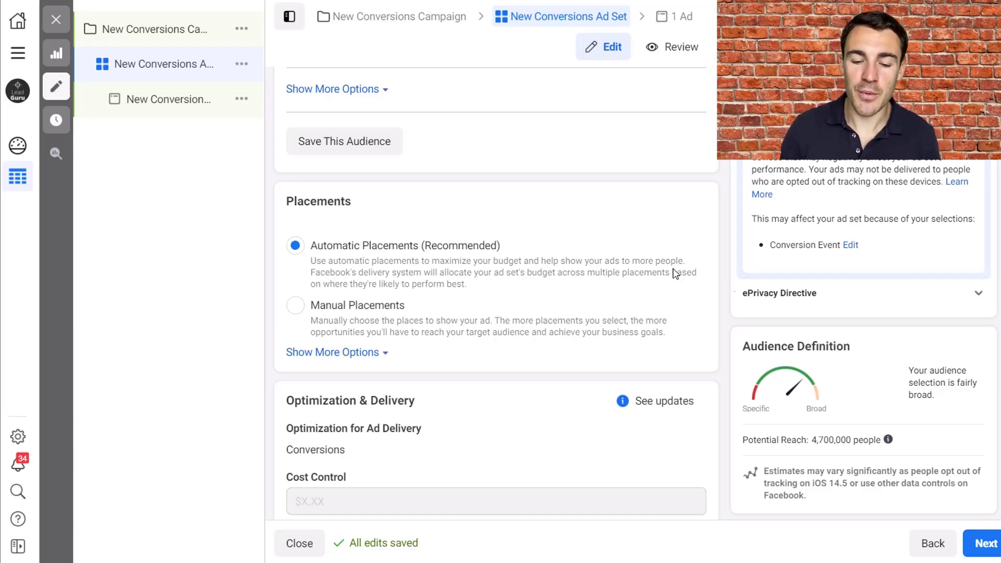
{"action": "left_click", "coordinate": [295, 306]}
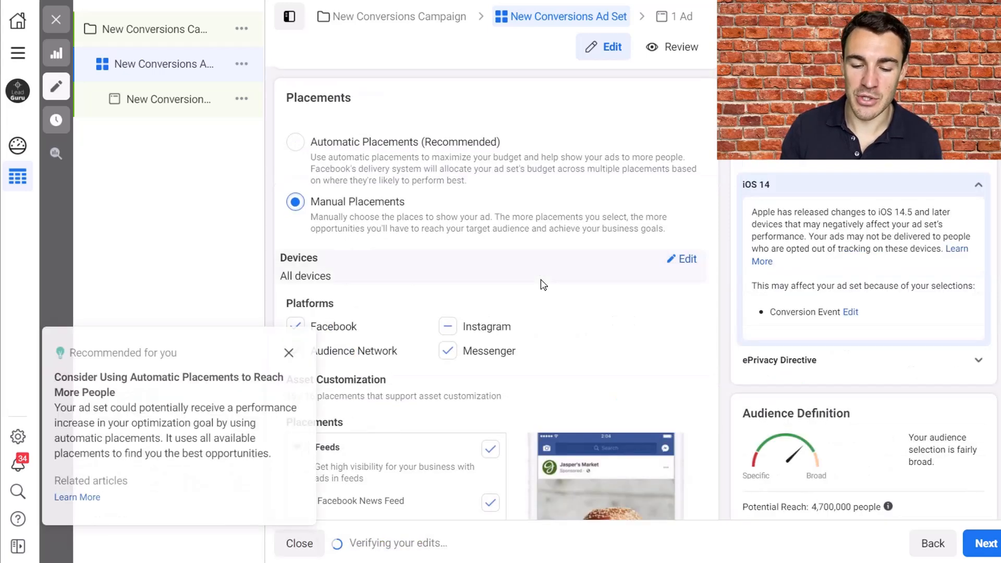
{"action": "scroll", "coordinate": [541, 282], "scroll_direction": "down", "scroll_amount": 3}
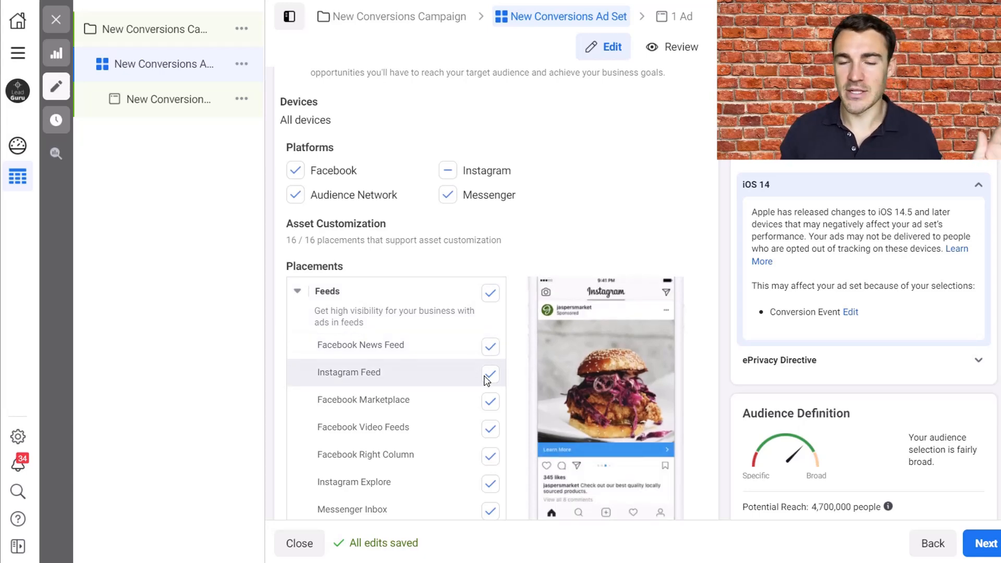
{"action": "scroll", "coordinate": [486, 378], "scroll_direction": "up", "scroll_amount": 5}
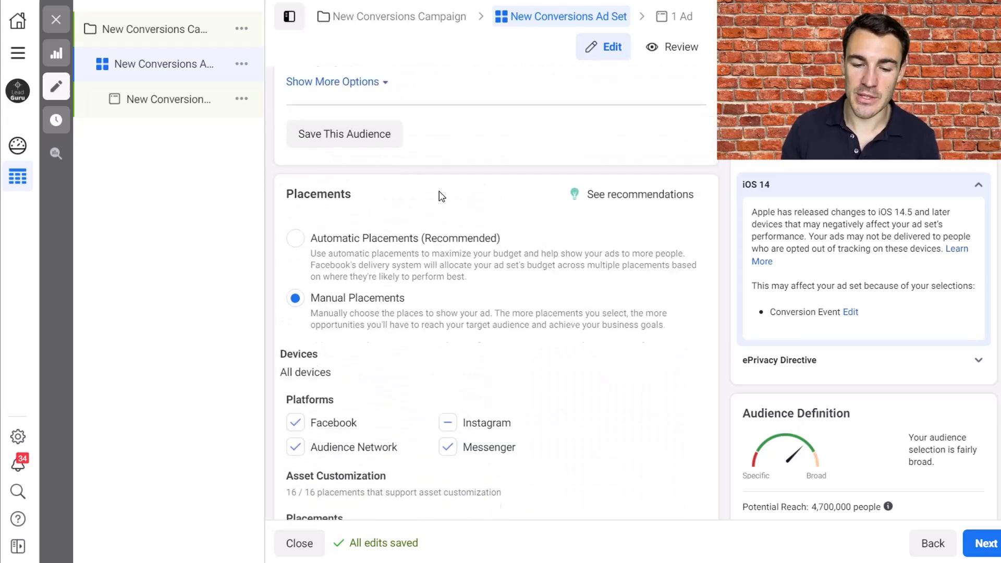
{"action": "left_click", "coordinate": [296, 252]}
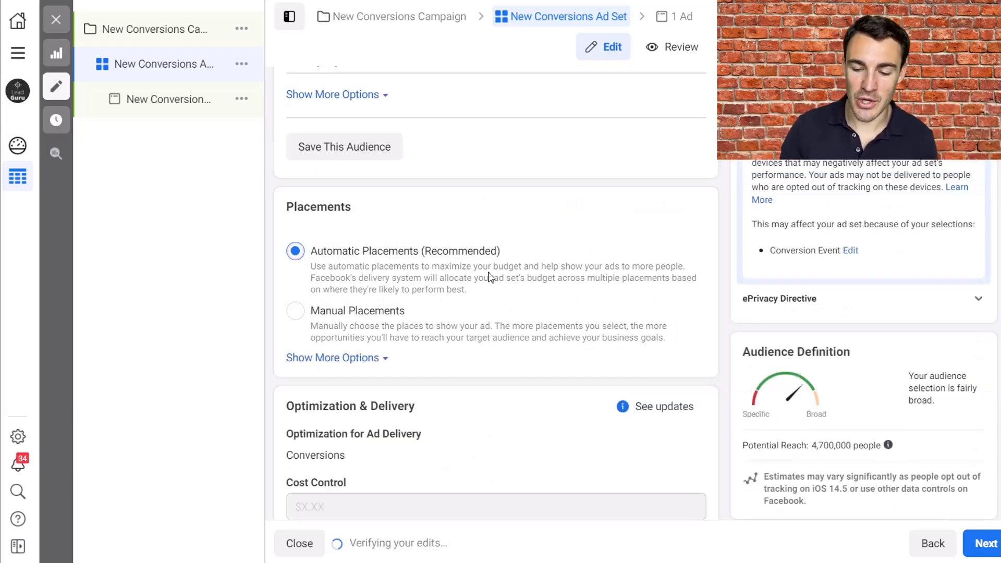
Step: Look over the ad set's Optimization & Delivery and targeting settings and open the New Conversions Ad
{"action": "scroll", "coordinate": [695, 284], "scroll_direction": "down", "scroll_amount": 2}
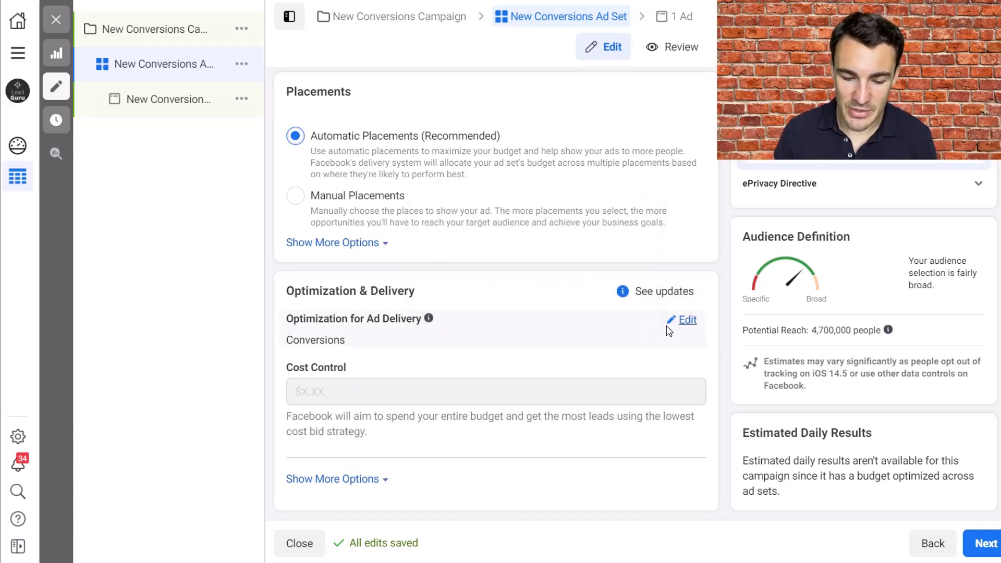
{"action": "scroll", "coordinate": [448, 340], "scroll_direction": "up", "scroll_amount": 15}
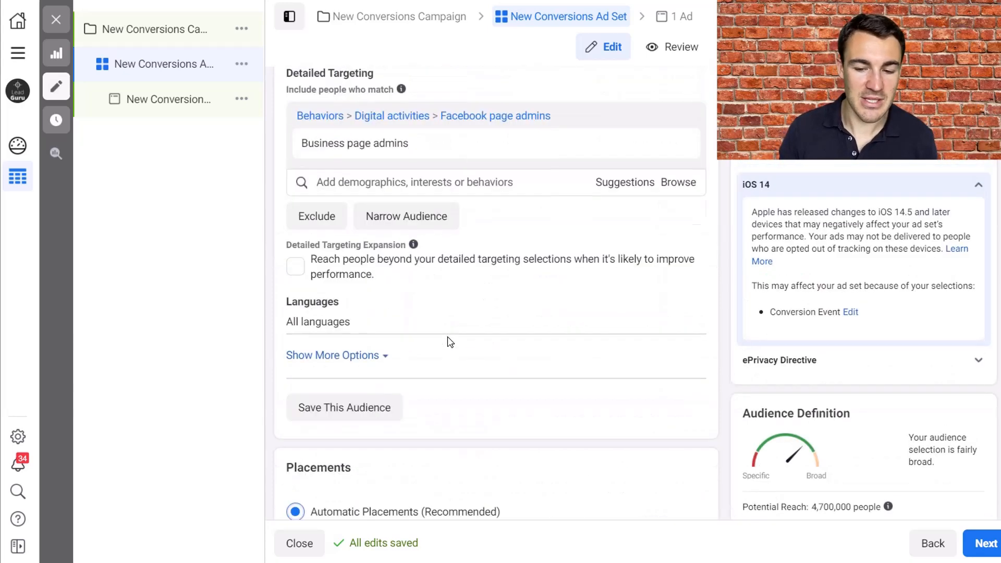
{"action": "scroll", "coordinate": [447, 336], "scroll_direction": "up", "scroll_amount": 5}
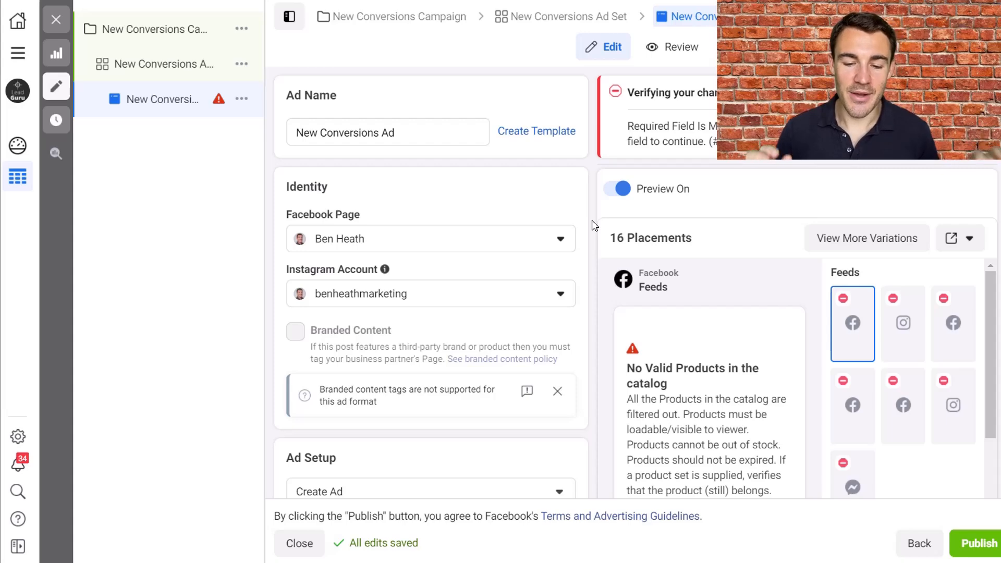
Step: Turn off Dynamic Formats and Creative in the ad setup and dismiss the Instant Experience notice
{"action": "scroll", "coordinate": [593, 220], "scroll_direction": "down", "scroll_amount": 3}
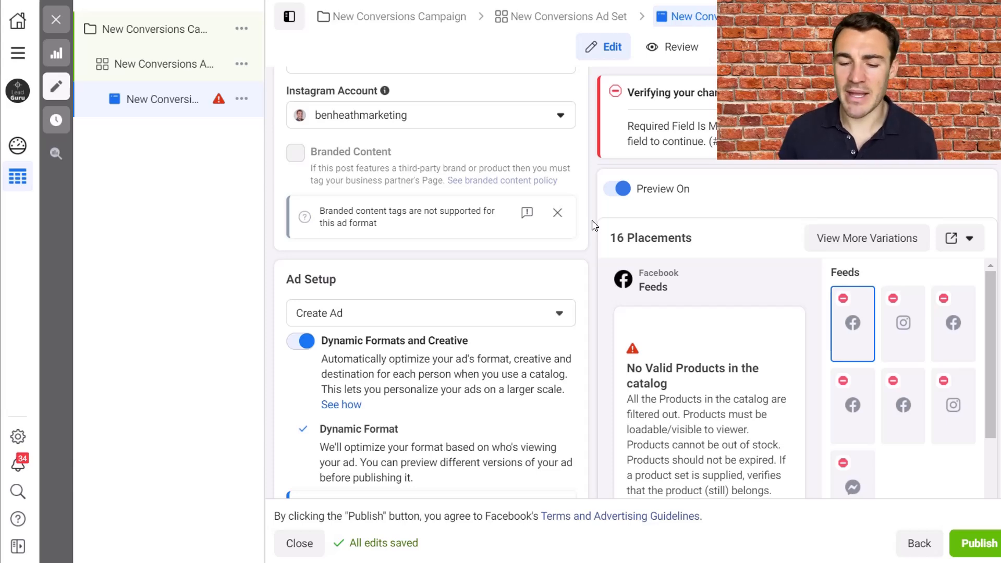
{"action": "scroll", "coordinate": [592, 220], "scroll_direction": "down", "scroll_amount": 3}
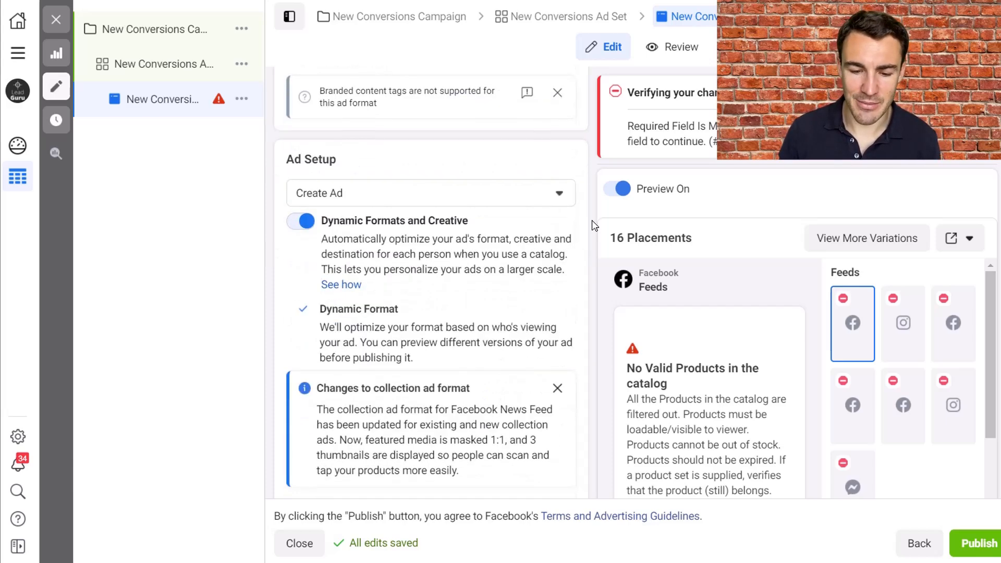
{"action": "left_click", "coordinate": [300, 221]}
{"action": "scroll", "coordinate": [592, 247], "scroll_direction": "down", "scroll_amount": 2}
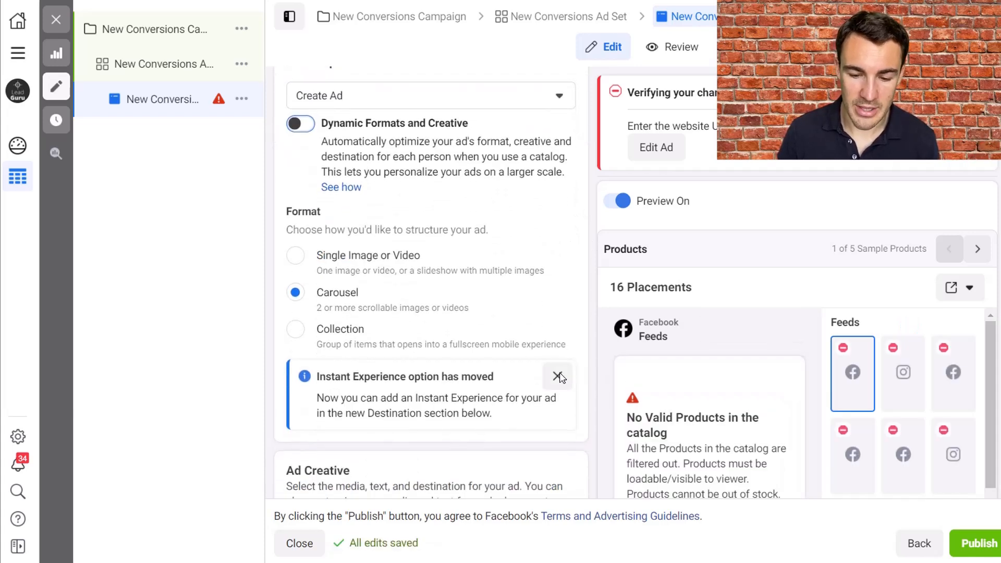
{"action": "left_click", "coordinate": [557, 376]}
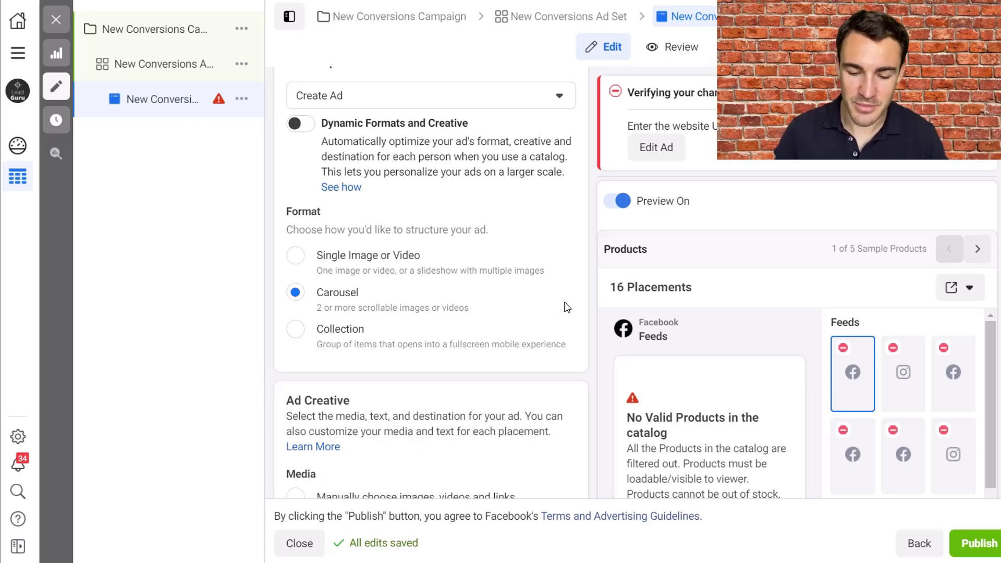
{"action": "scroll", "coordinate": [566, 307], "scroll_direction": "up", "scroll_amount": 1}
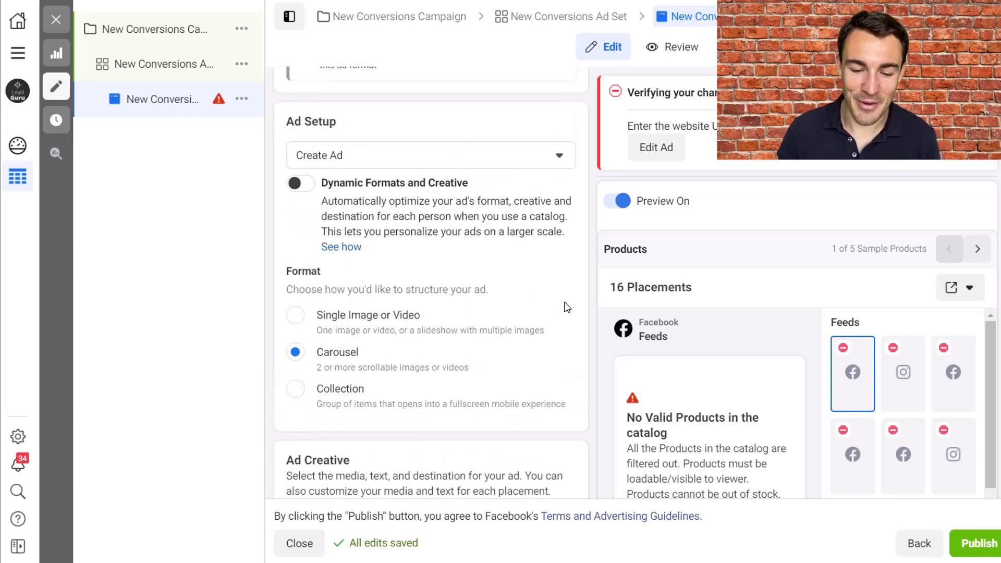
{"action": "scroll", "coordinate": [577, 276], "scroll_direction": "up", "scroll_amount": 2}
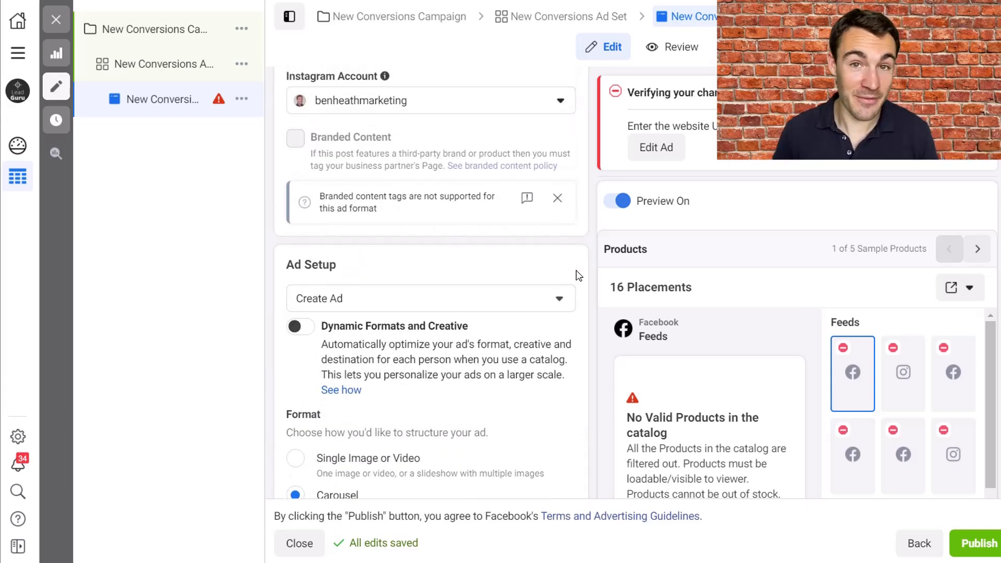
Step: Set the ad's format to Single Image or Video and choose the 5 Part Facebook Ad Template image from the account images
{"action": "scroll", "coordinate": [443, 344], "scroll_direction": "down", "scroll_amount": 1}
{"action": "left_click", "coordinate": [371, 390]}
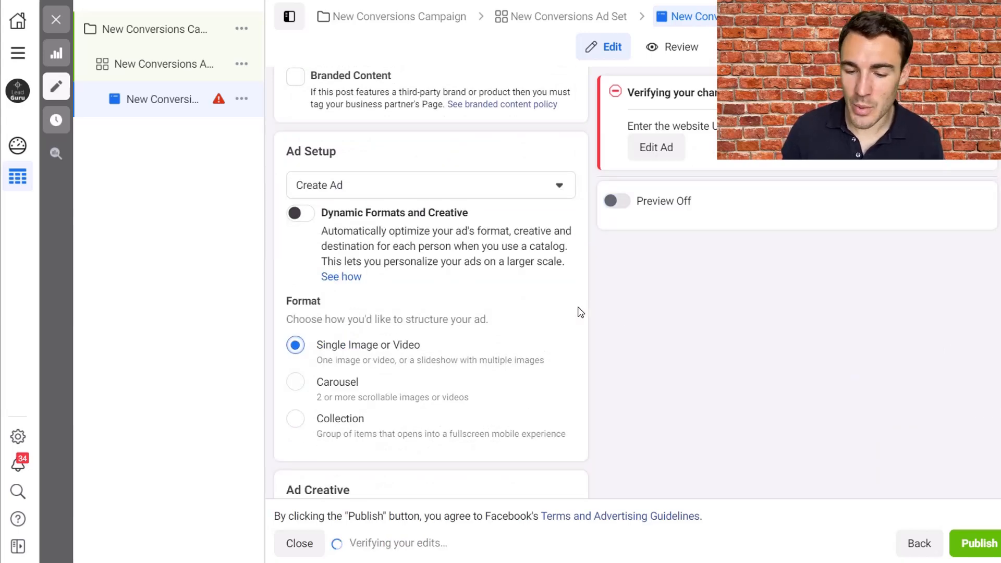
{"action": "scroll", "coordinate": [580, 311], "scroll_direction": "down", "scroll_amount": 4}
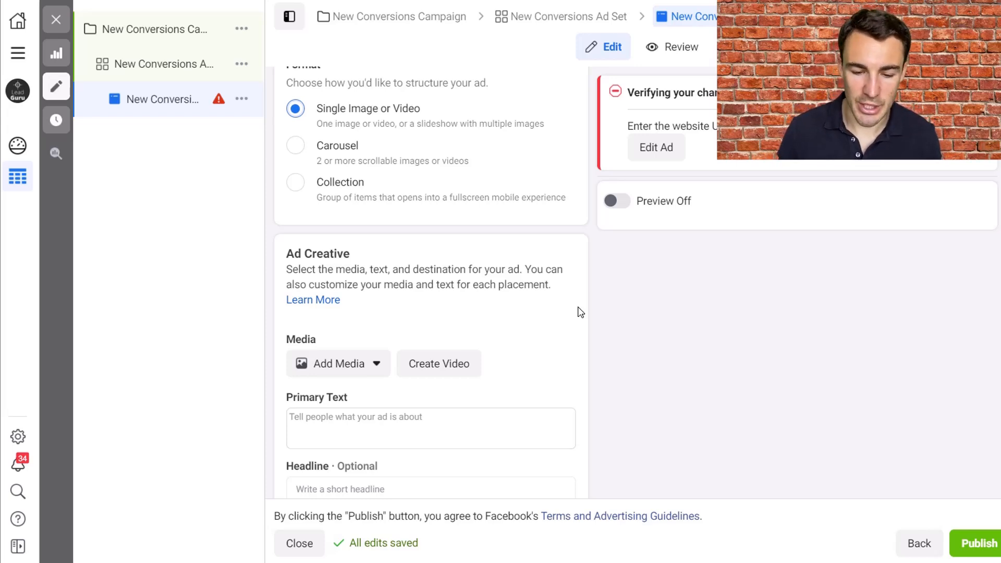
{"action": "scroll", "coordinate": [577, 311], "scroll_direction": "down", "scroll_amount": 2}
{"action": "left_click", "coordinate": [375, 285]}
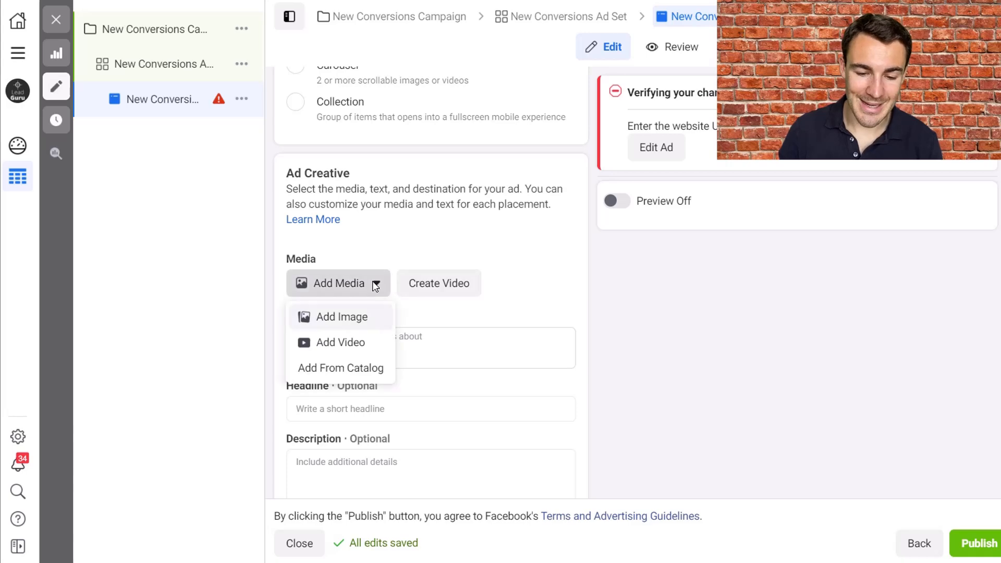
{"action": "left_click", "coordinate": [348, 318]}
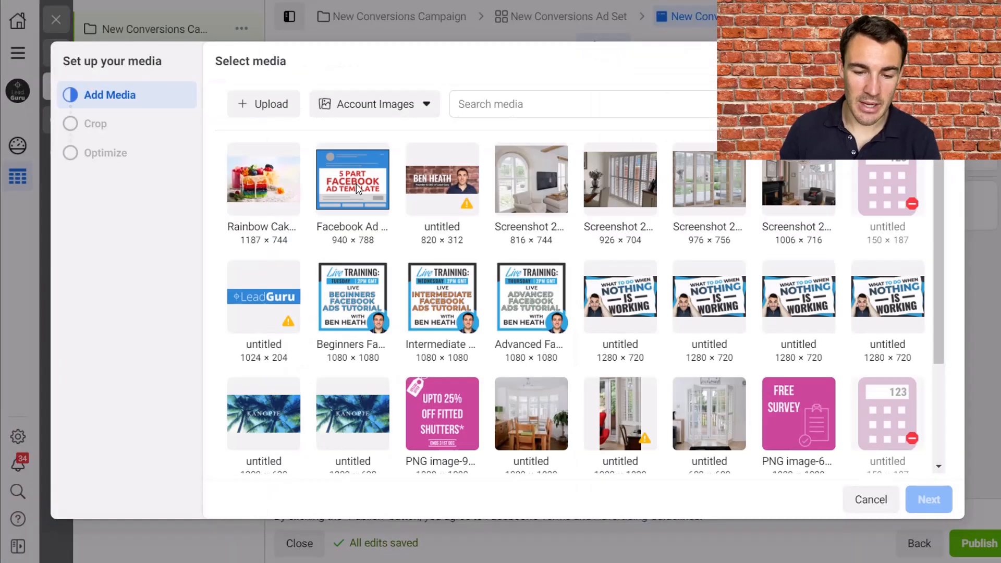
{"action": "left_click", "coordinate": [346, 180]}
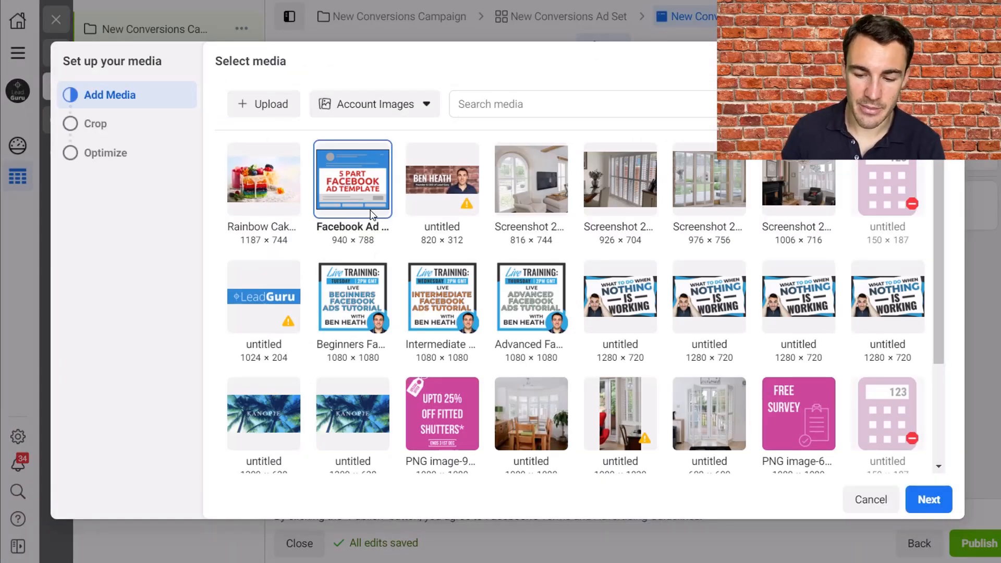
{"action": "left_click", "coordinate": [929, 499]}
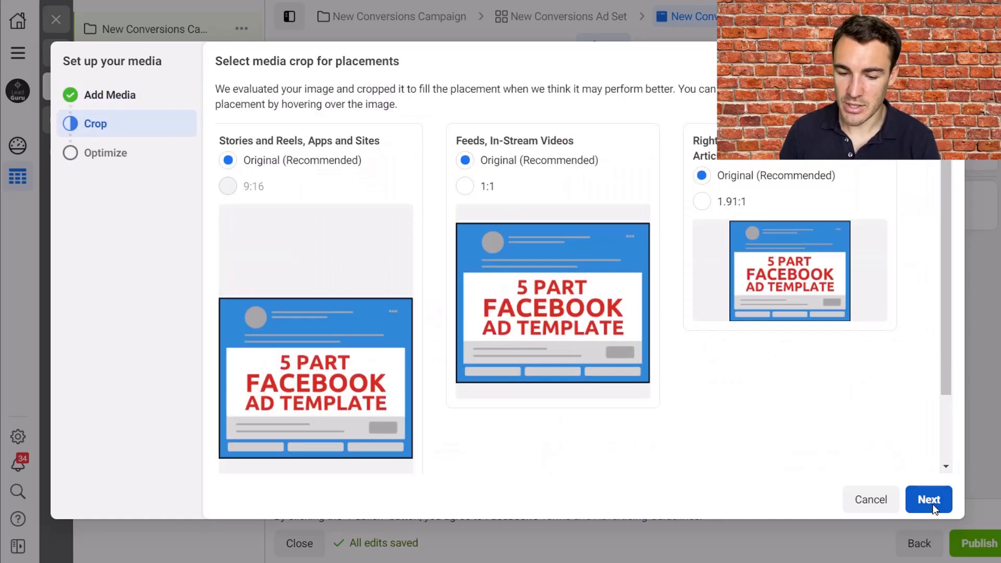
Step: Compare the 1:1 crop for Feeds, In-Stream Videos, return to the Original crop, and finish the media setup with enhancements allowed
{"action": "mouse_move", "coordinate": [753, 324]}
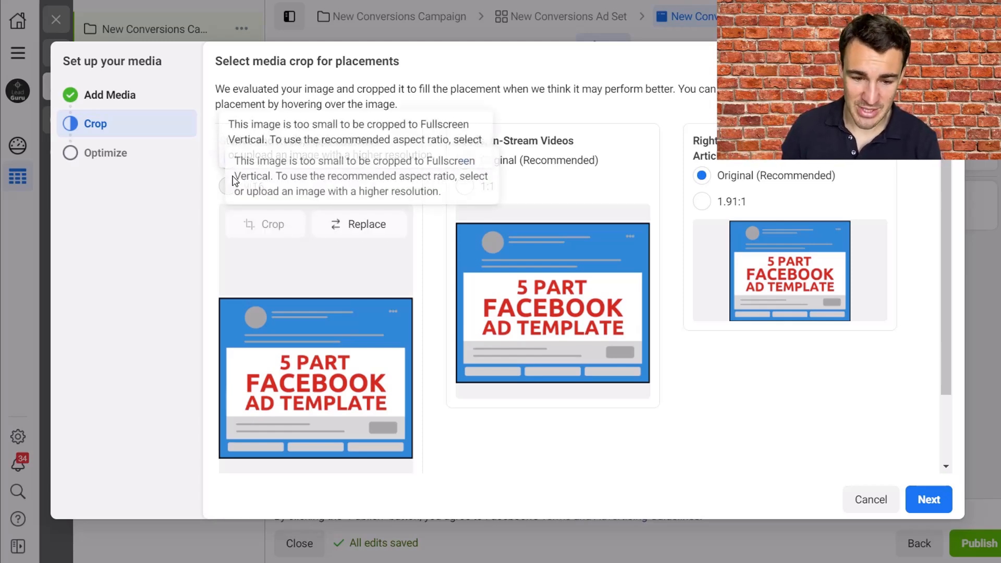
{"action": "scroll", "coordinate": [429, 344], "scroll_direction": "down", "scroll_amount": 2}
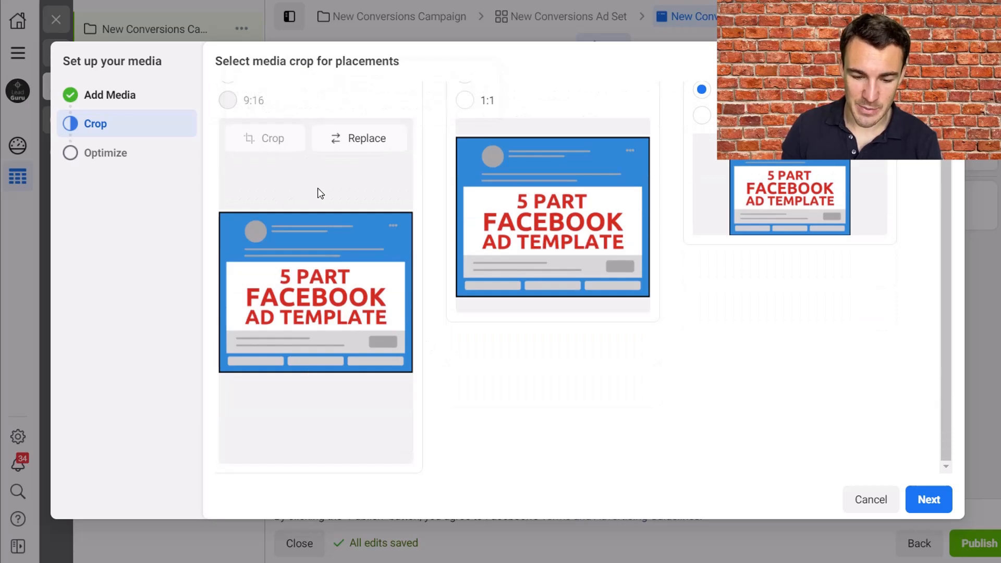
{"action": "scroll", "coordinate": [478, 364], "scroll_direction": "up", "scroll_amount": 1}
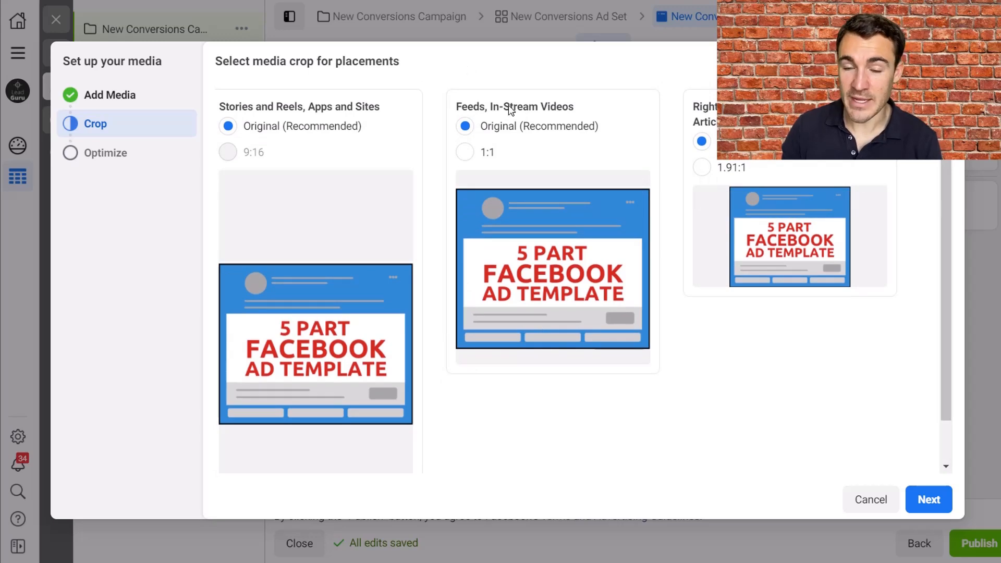
{"action": "left_click", "coordinate": [464, 152]}
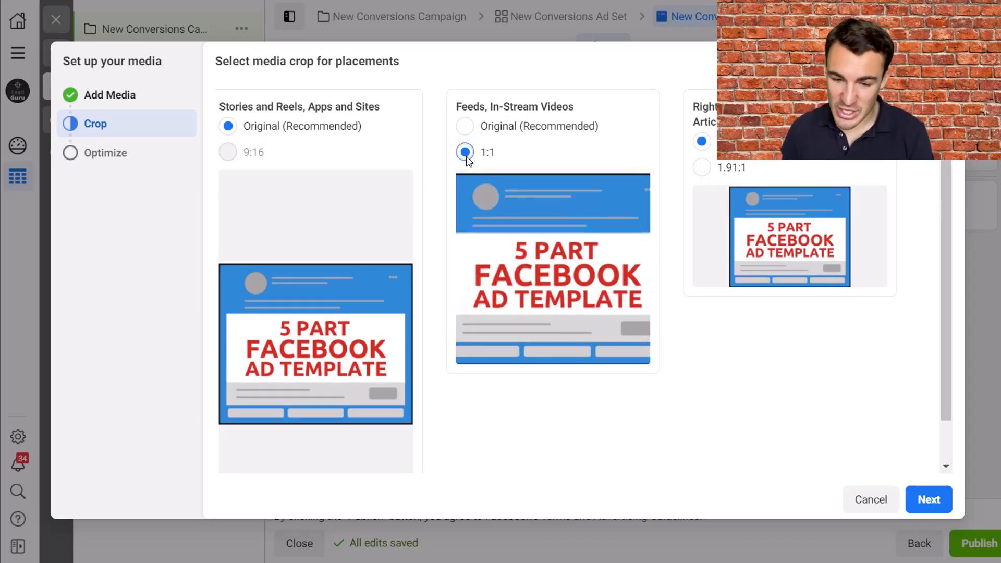
{"action": "left_click", "coordinate": [471, 125]}
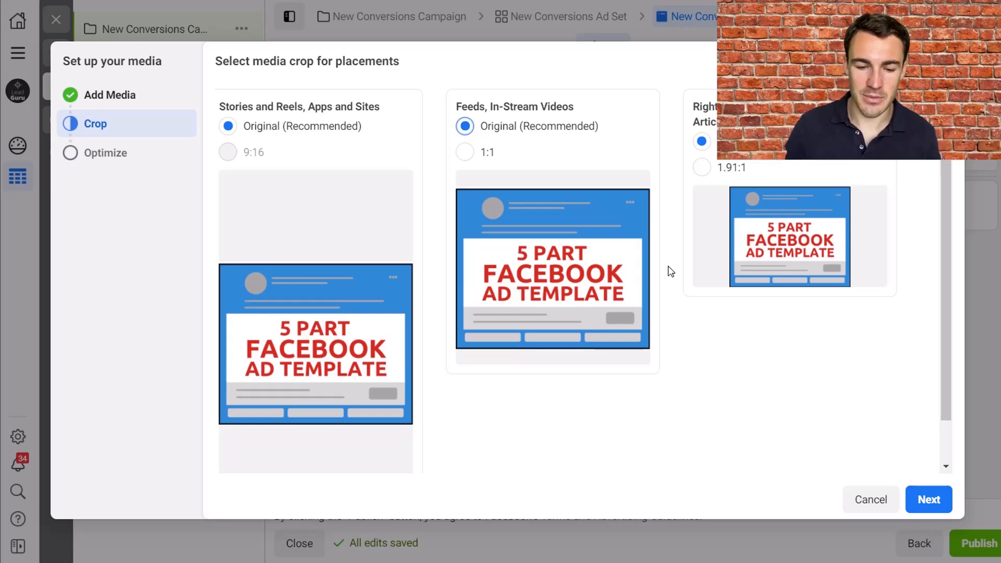
{"action": "left_click", "coordinate": [944, 499]}
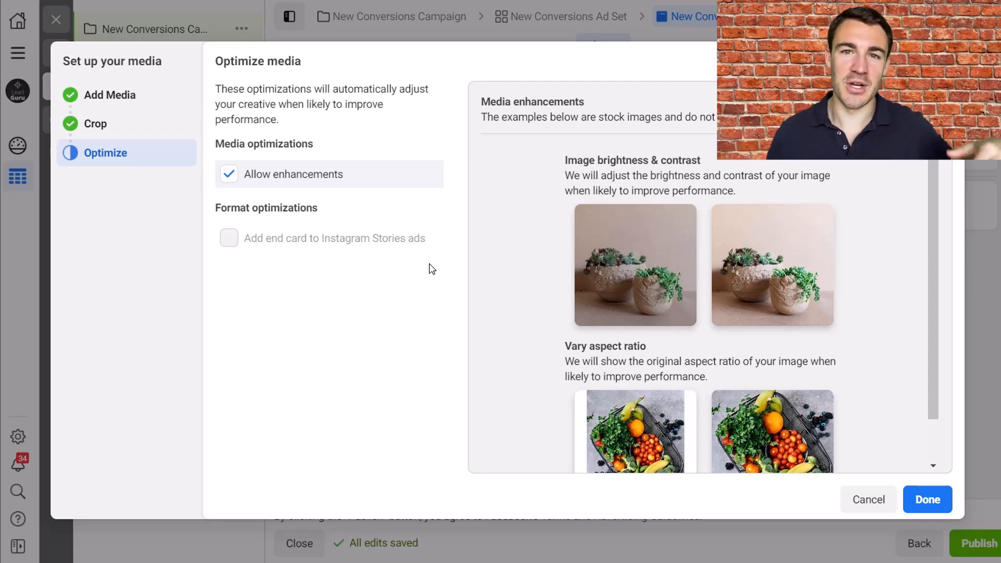
{"action": "scroll", "coordinate": [718, 413], "scroll_direction": "down", "scroll_amount": 1}
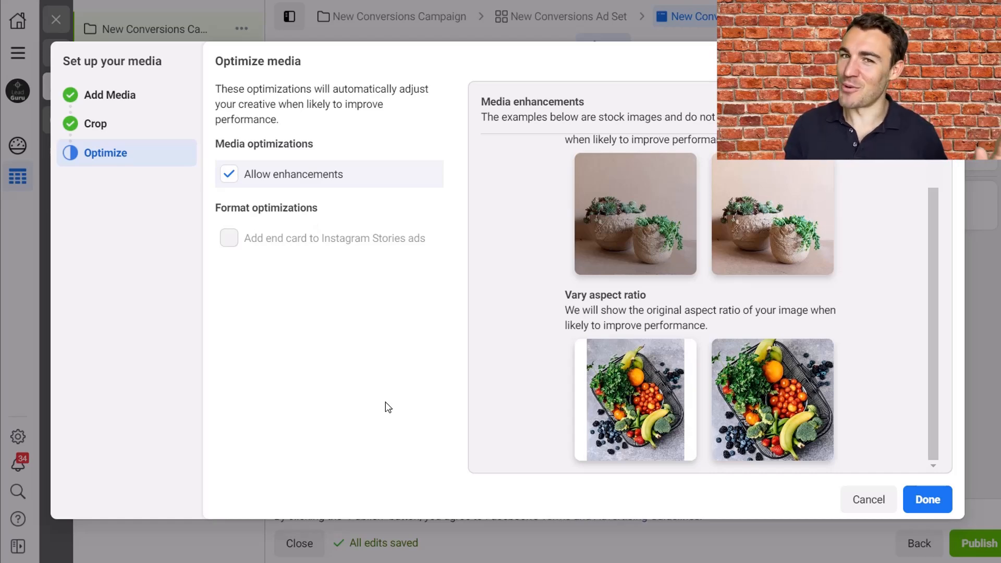
{"action": "left_click", "coordinate": [940, 500]}
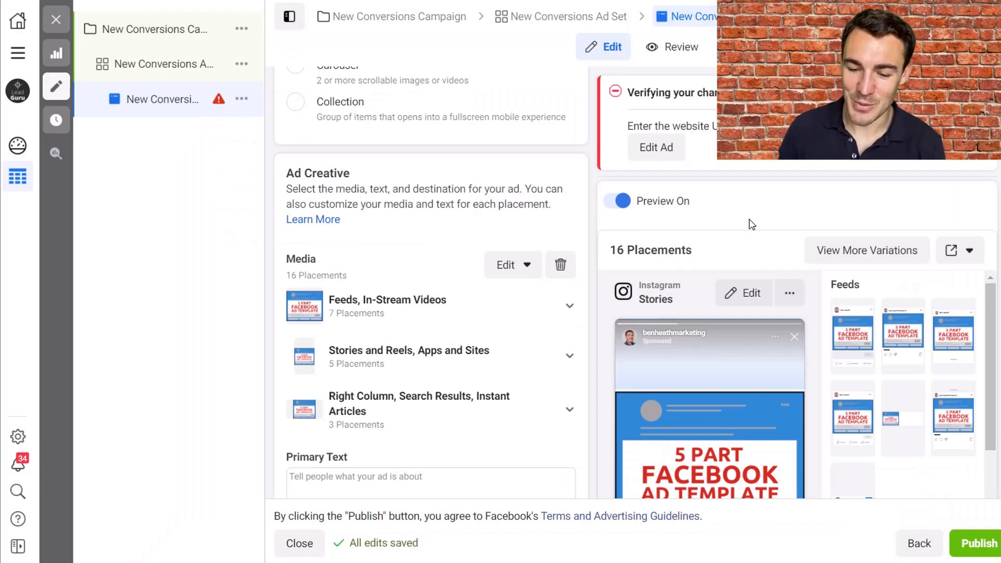
Step: Preview the ad in the Facebook News Feed, Instagram Feed, Facebook Video Feeds and Instagram Stories placements
{"action": "left_click", "coordinate": [868, 339]}
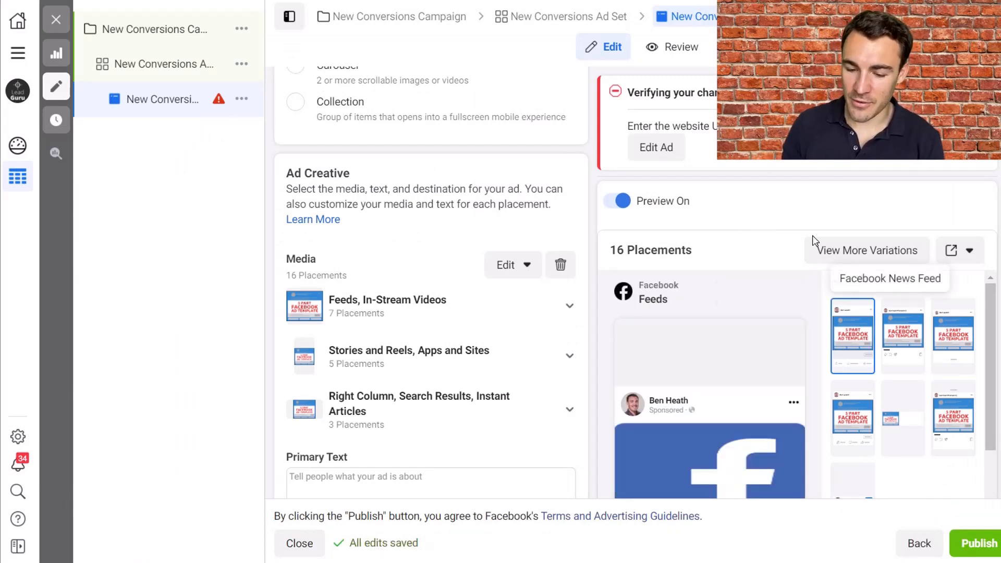
{"action": "scroll", "coordinate": [760, 340], "scroll_direction": "down", "scroll_amount": 5}
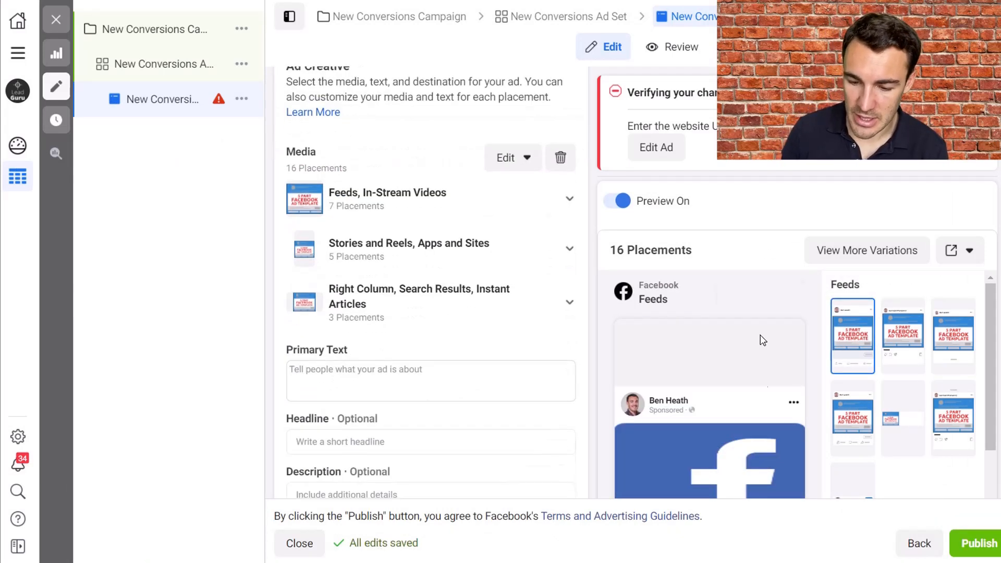
{"action": "left_click", "coordinate": [906, 343]}
{"action": "left_click", "coordinate": [851, 429]}
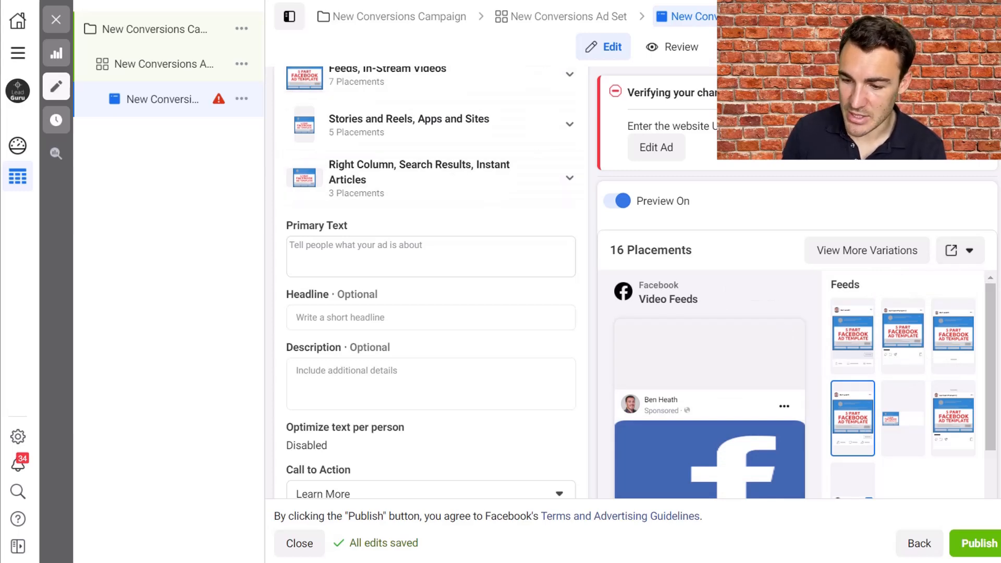
{"action": "scroll", "coordinate": [431, 282], "scroll_direction": "down", "scroll_amount": 10}
{"action": "scroll", "coordinate": [989, 451], "scroll_direction": "down", "scroll_amount": 3}
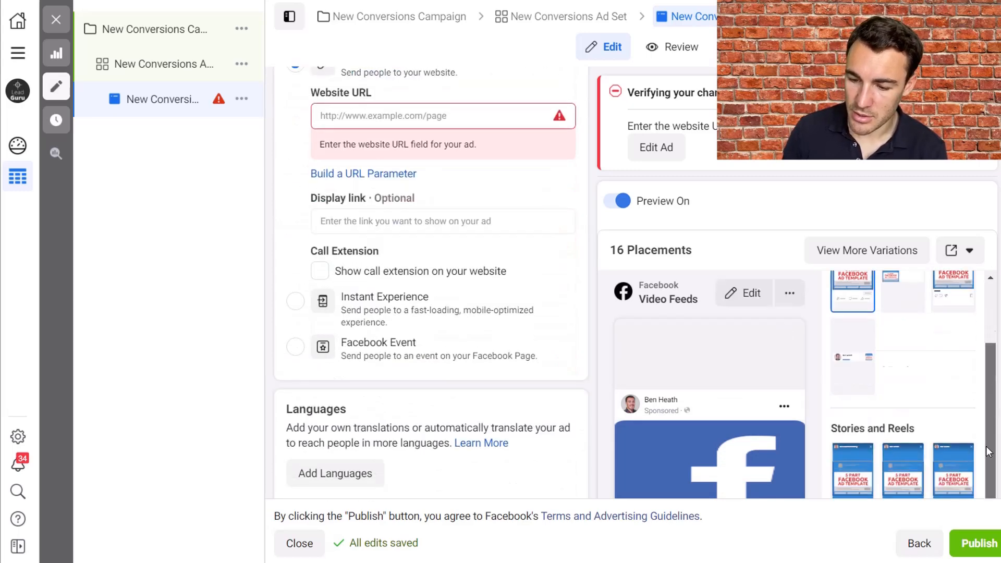
{"action": "scroll", "coordinate": [989, 452], "scroll_direction": "down", "scroll_amount": 2}
{"action": "scroll", "coordinate": [1000, 494], "scroll_direction": "down", "scroll_amount": 10}
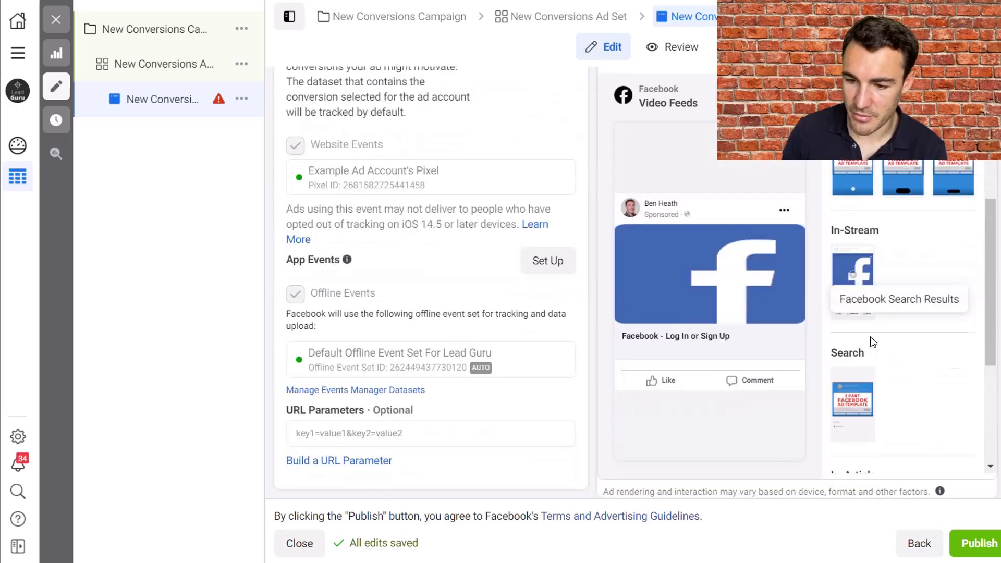
{"action": "left_click", "coordinate": [860, 214]}
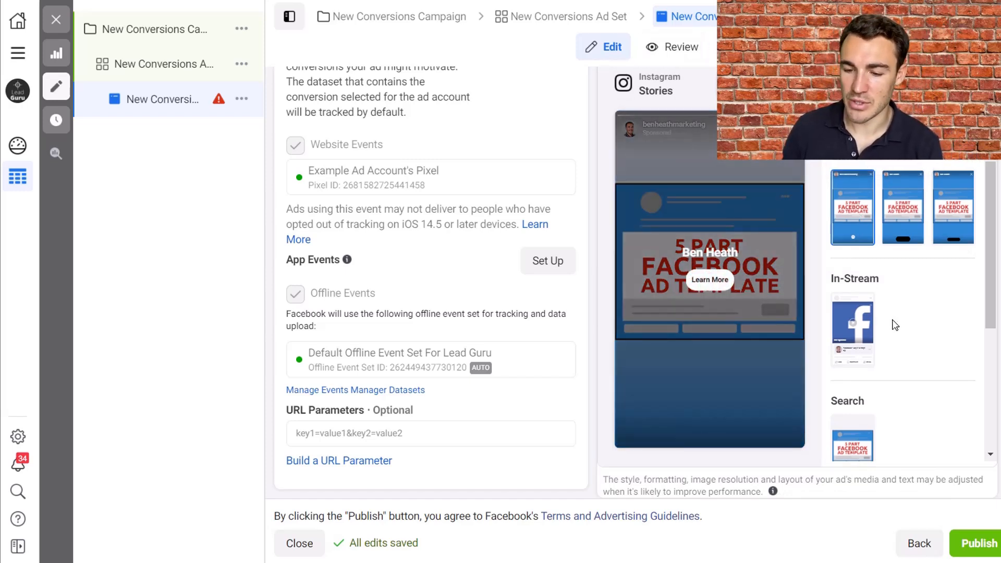
Step: Look back over the ad's destination, text and media sections and the remaining Feeds, Stories and Reels previews
{"action": "scroll", "coordinate": [867, 232], "scroll_direction": "up", "scroll_amount": 3}
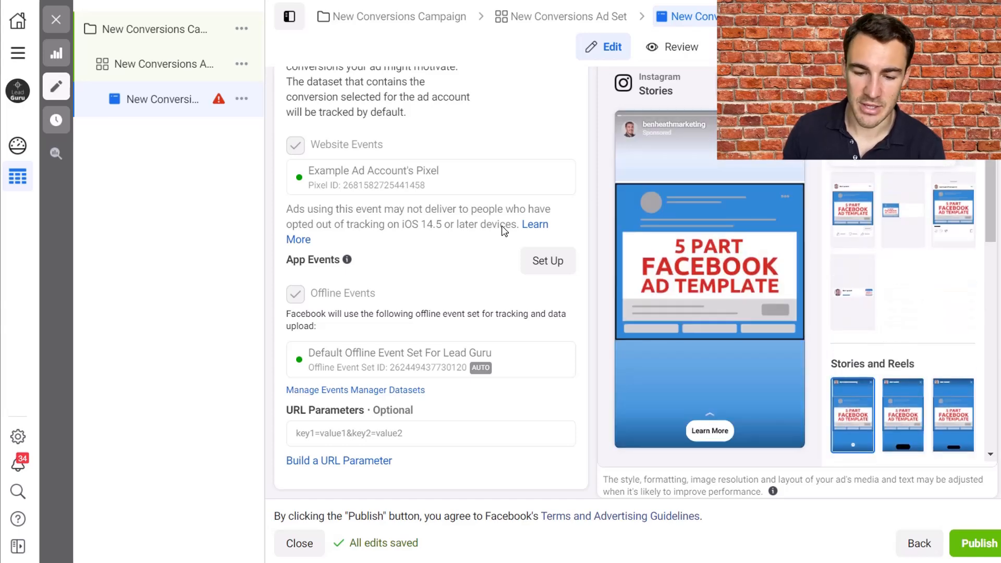
{"action": "scroll", "coordinate": [502, 230], "scroll_direction": "up", "scroll_amount": 5}
{"action": "scroll", "coordinate": [504, 230], "scroll_direction": "up", "scroll_amount": 10}
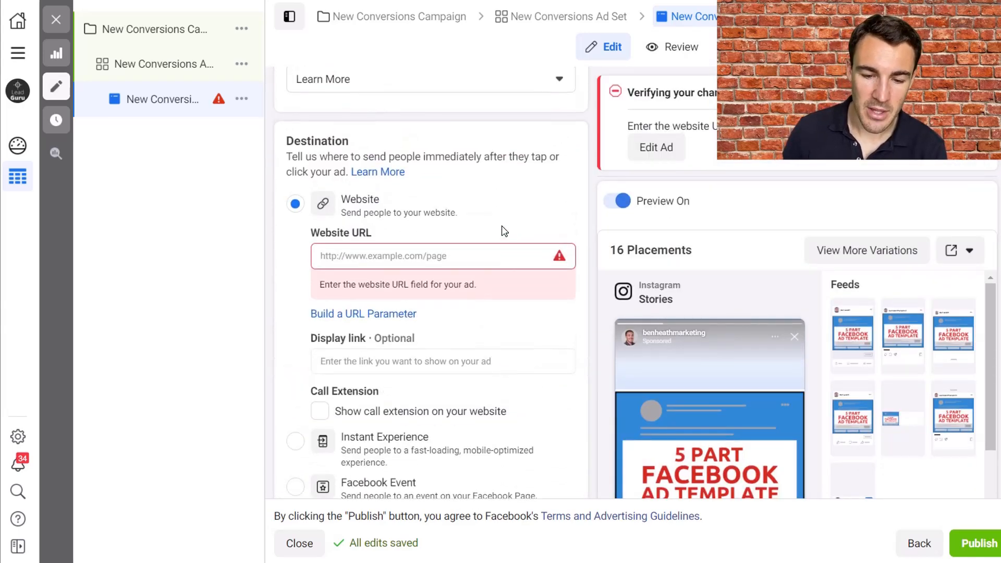
{"action": "scroll", "coordinate": [509, 320], "scroll_direction": "up", "scroll_amount": 6}
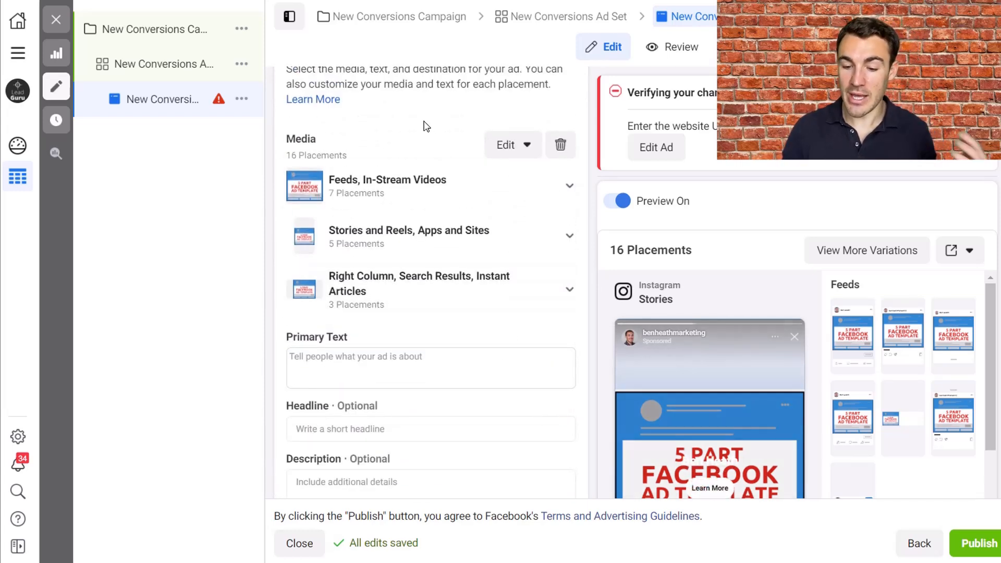
{"action": "scroll", "coordinate": [826, 385], "scroll_direction": "down", "scroll_amount": 3}
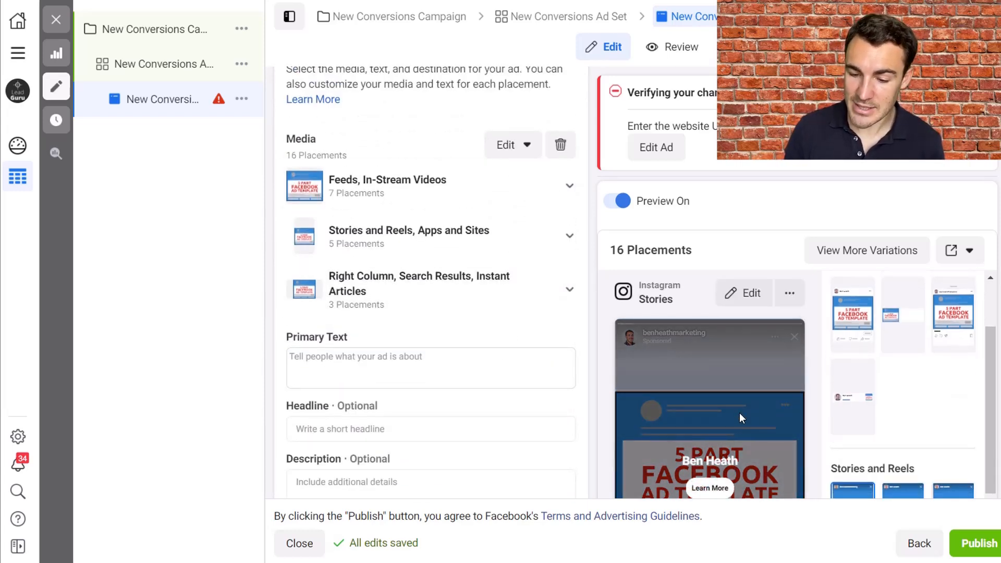
{"action": "scroll", "coordinate": [840, 366], "scroll_direction": "up", "scroll_amount": 3}
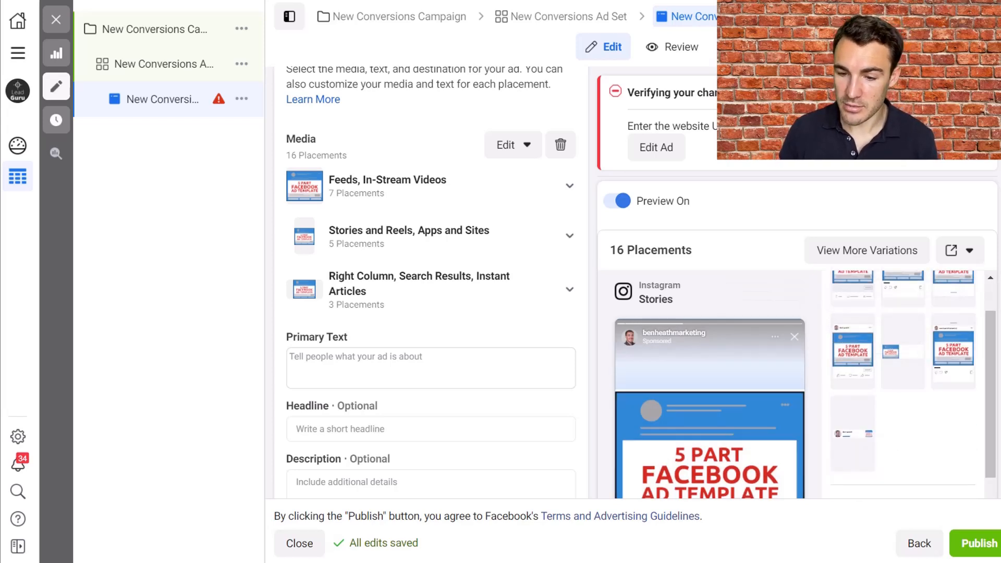
{"action": "scroll", "coordinate": [907, 359], "scroll_direction": "down", "scroll_amount": 1}
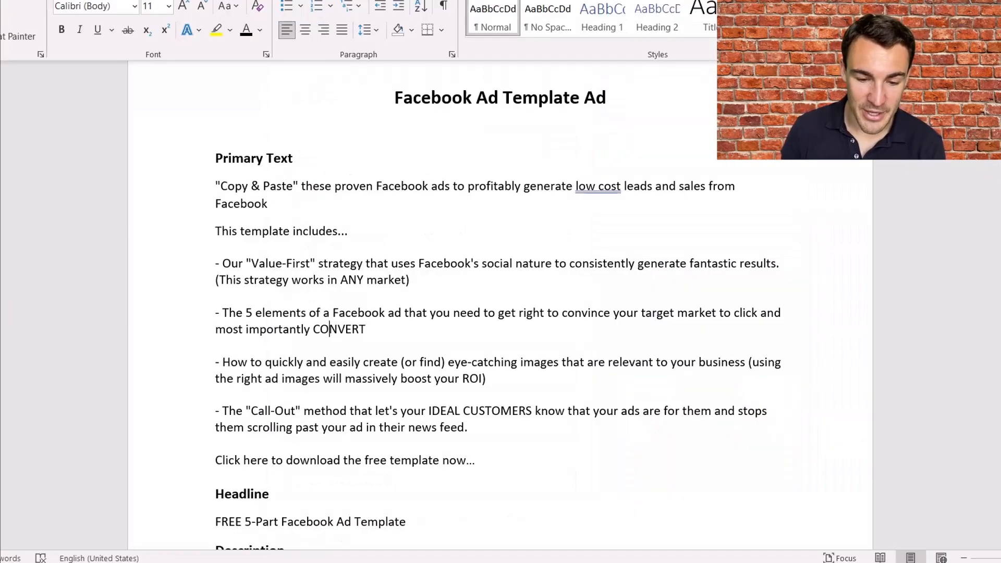
Step: Copy the full Primary Text copy from the Word document and paste it into the ad's Primary Text in Ads Manager
{"action": "left_click_drag", "start_coordinate": [490, 464], "coordinate": [218, 189]}
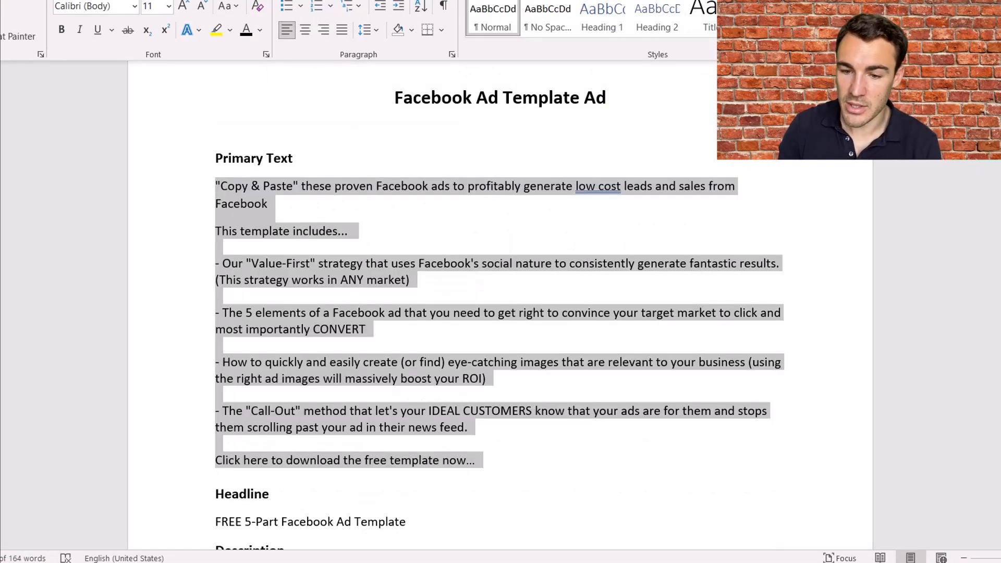
{"action": "key", "text": "alt+Tab"}
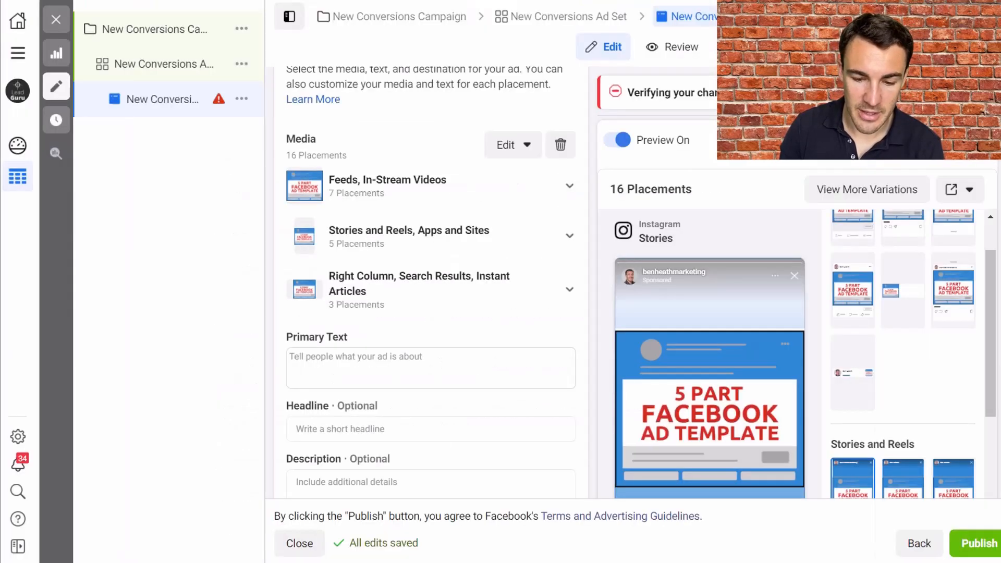
{"action": "left_click", "coordinate": [373, 370]}
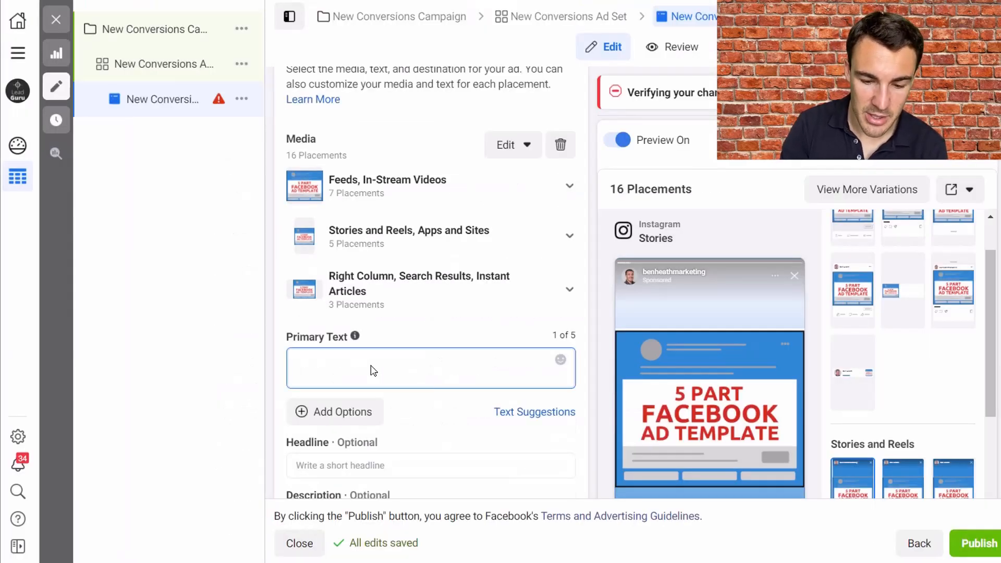
{"action": "key", "text": "ctrl+v"}
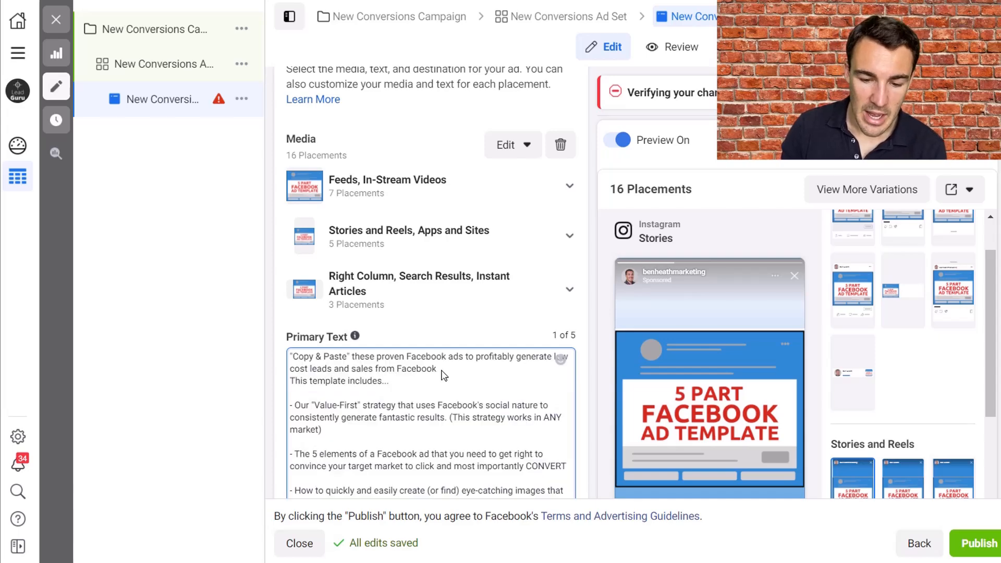
{"action": "scroll", "coordinate": [521, 339], "scroll_direction": "down", "scroll_amount": 2}
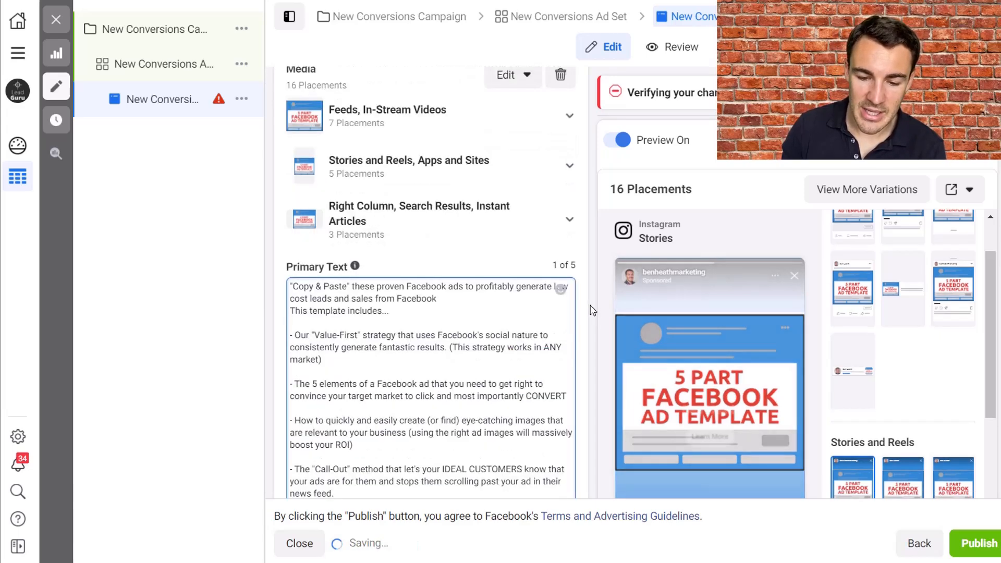
{"action": "scroll", "coordinate": [507, 293], "scroll_direction": "down", "scroll_amount": 2}
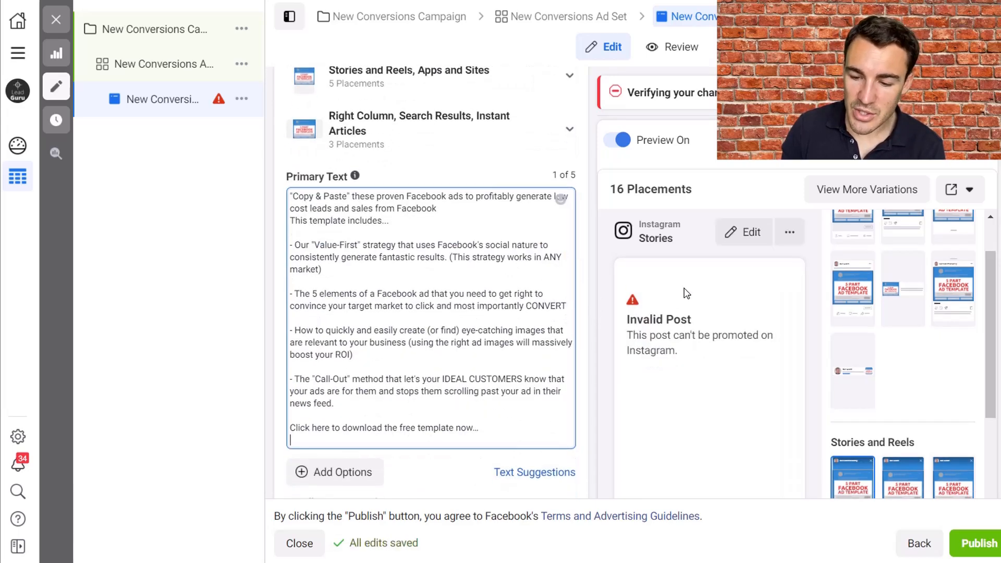
Step: Check how the primary text displays in the Facebook News Feed and Instagram Feed previews
{"action": "scroll", "coordinate": [881, 313], "scroll_direction": "up", "scroll_amount": 5}
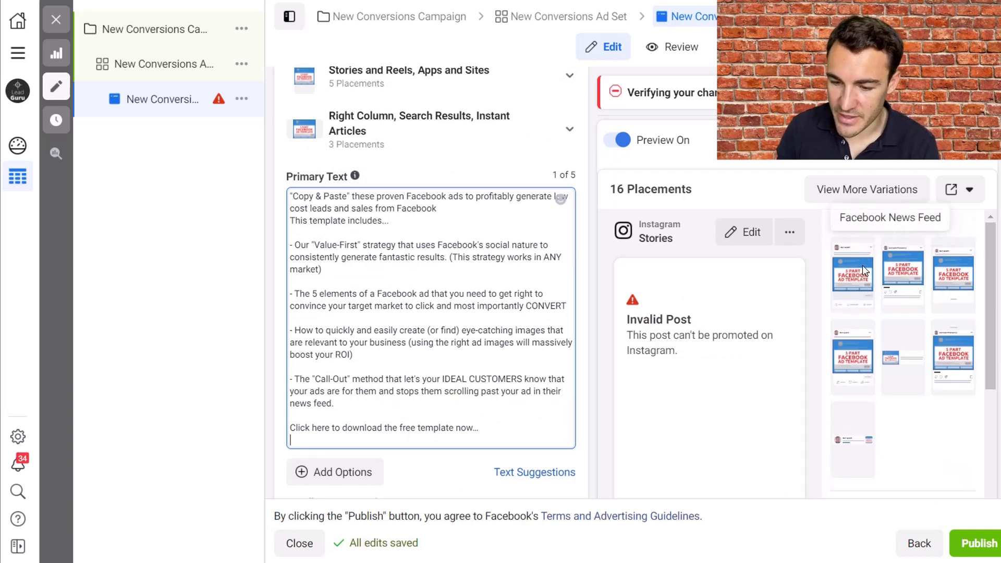
{"action": "left_click", "coordinate": [863, 265]}
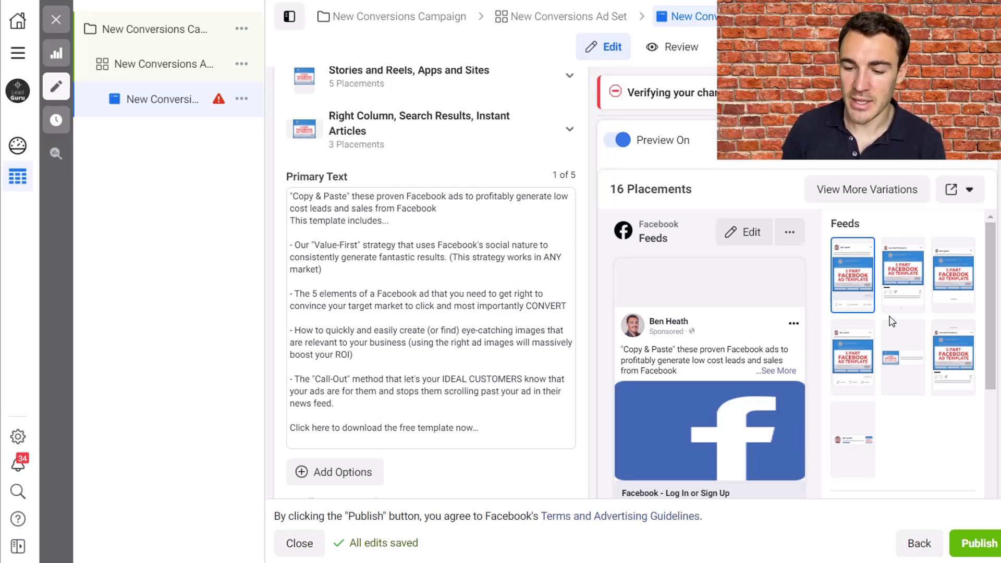
{"action": "left_click", "coordinate": [895, 279]}
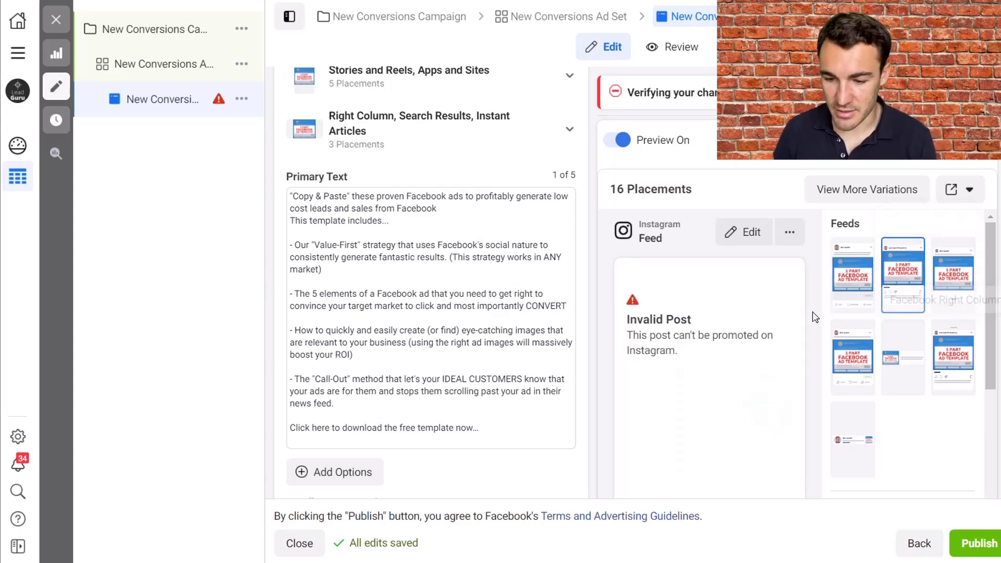
Step: Compare the Instagram Feed and Facebook News Feed previews against the full primary text
{"action": "scroll", "coordinate": [784, 364], "scroll_direction": "down", "scroll_amount": 1}
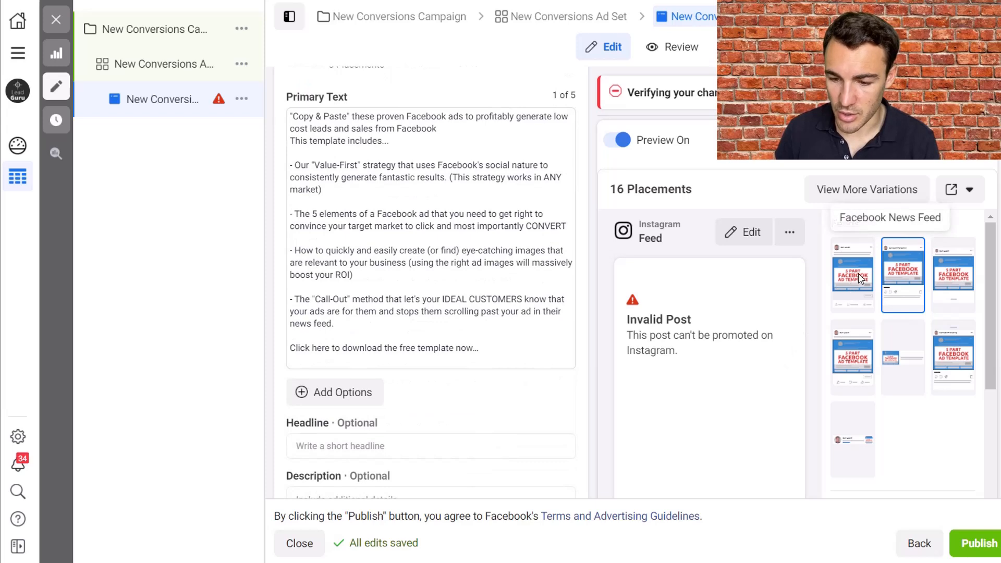
{"action": "left_click", "coordinate": [855, 347]}
{"action": "left_click", "coordinate": [912, 273]}
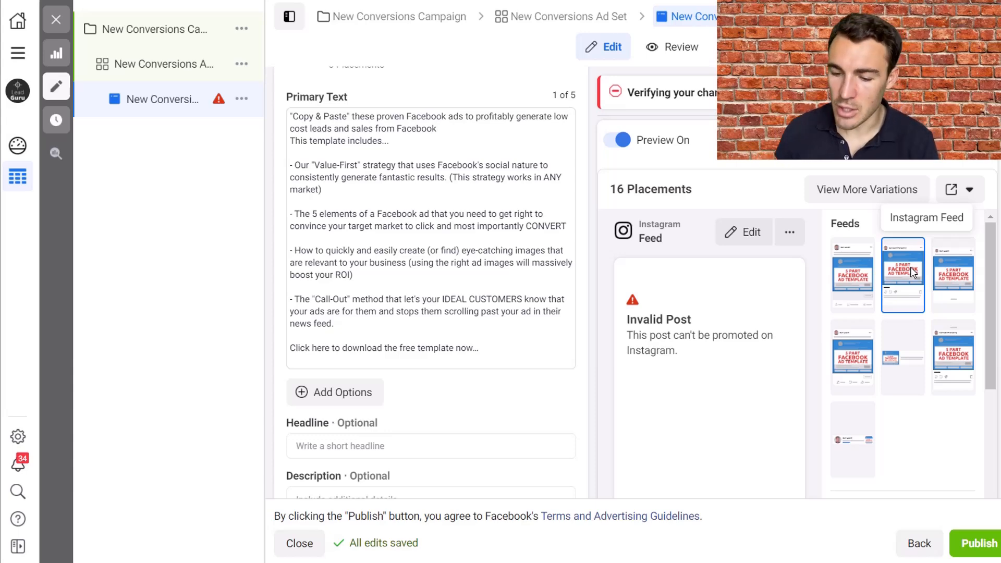
{"action": "left_click", "coordinate": [858, 278]}
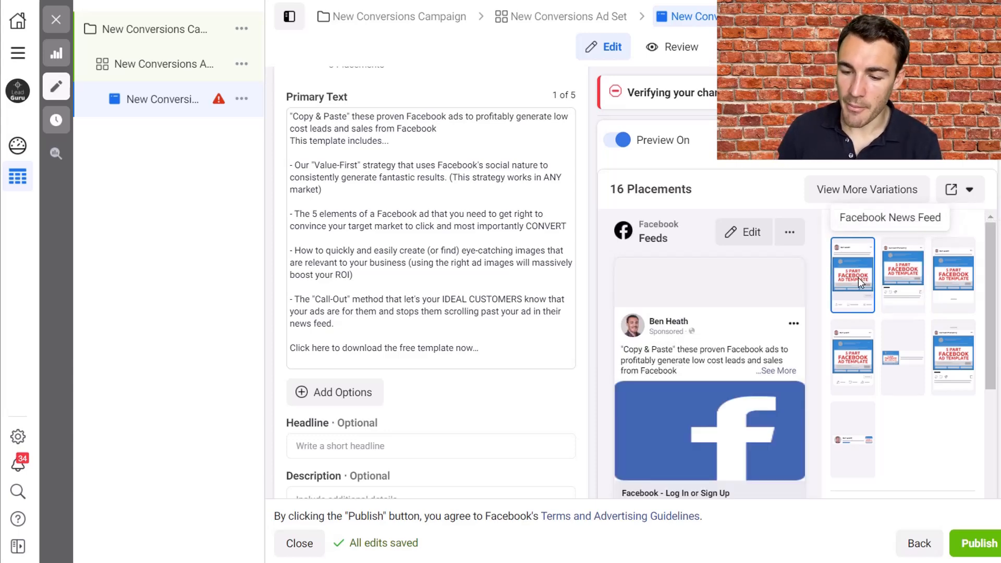
{"action": "scroll", "coordinate": [439, 250], "scroll_direction": "up", "scroll_amount": 2}
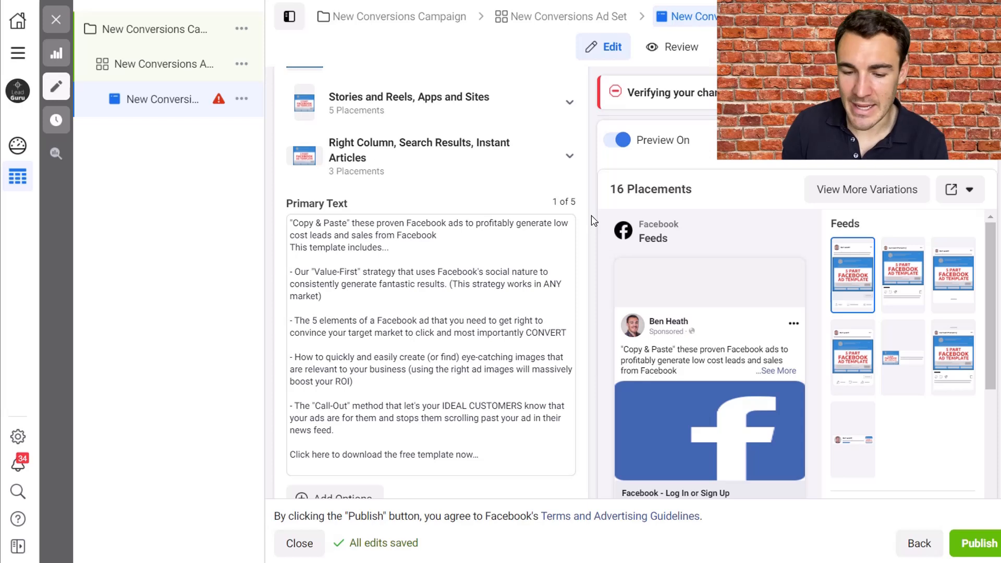
{"action": "scroll", "coordinate": [591, 214], "scroll_direction": "down", "scroll_amount": 1}
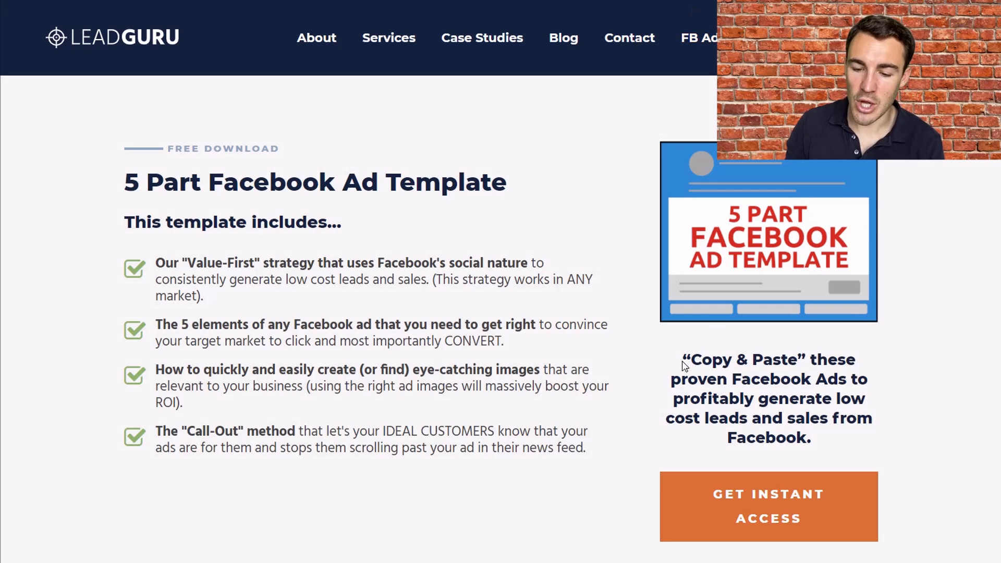
Step: Examine the landing page's "Copy & Paste" statement and its list of what the template includes as the source of the ad copy
{"action": "left_click_drag", "start_coordinate": [682, 360], "coordinate": [817, 438]}
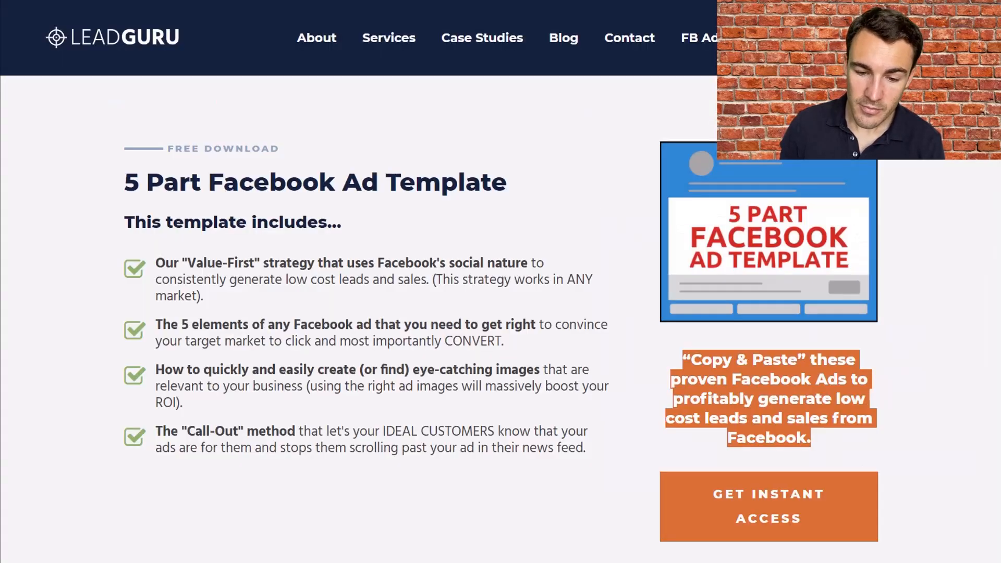
{"action": "left_click", "coordinate": [605, 411]}
{"action": "left_click_drag", "start_coordinate": [587, 458], "coordinate": [159, 261]}
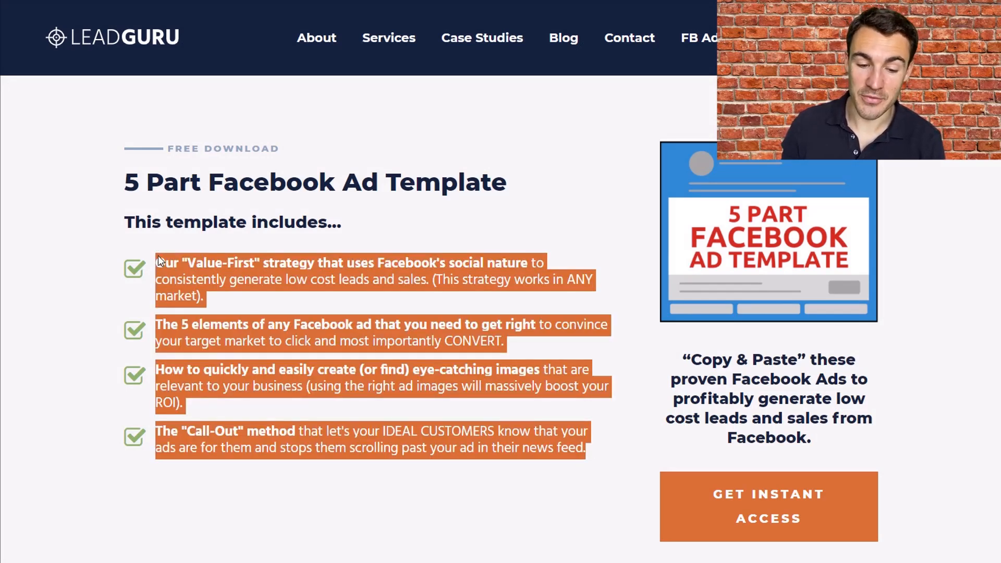
{"action": "left_click", "coordinate": [243, 308]}
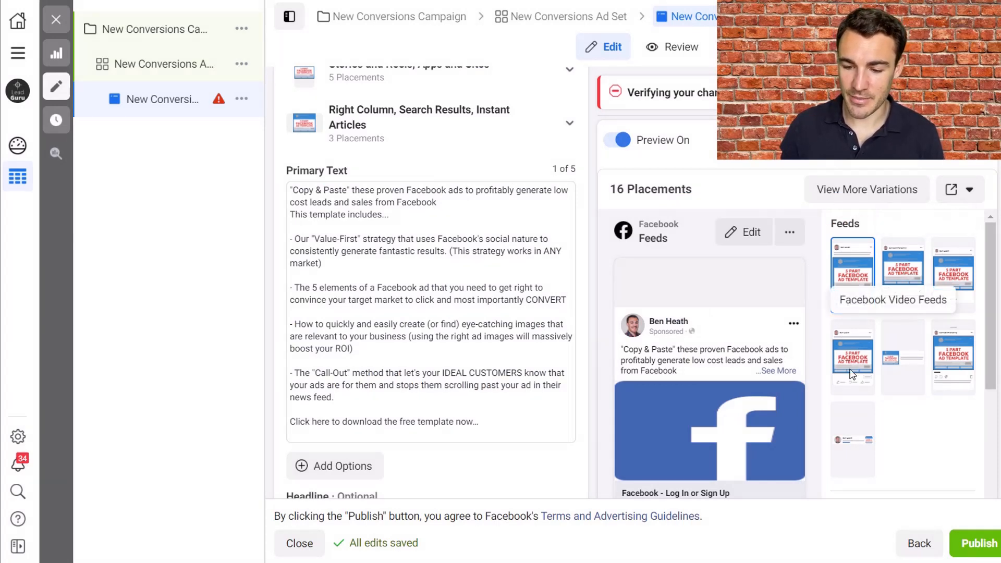
Step: Preview the ad in Instagram Stories, Facebook Video Feeds and Facebook News Feed, and look over the primary text's bullet points
{"action": "scroll", "coordinate": [853, 371], "scroll_direction": "down", "scroll_amount": 4}
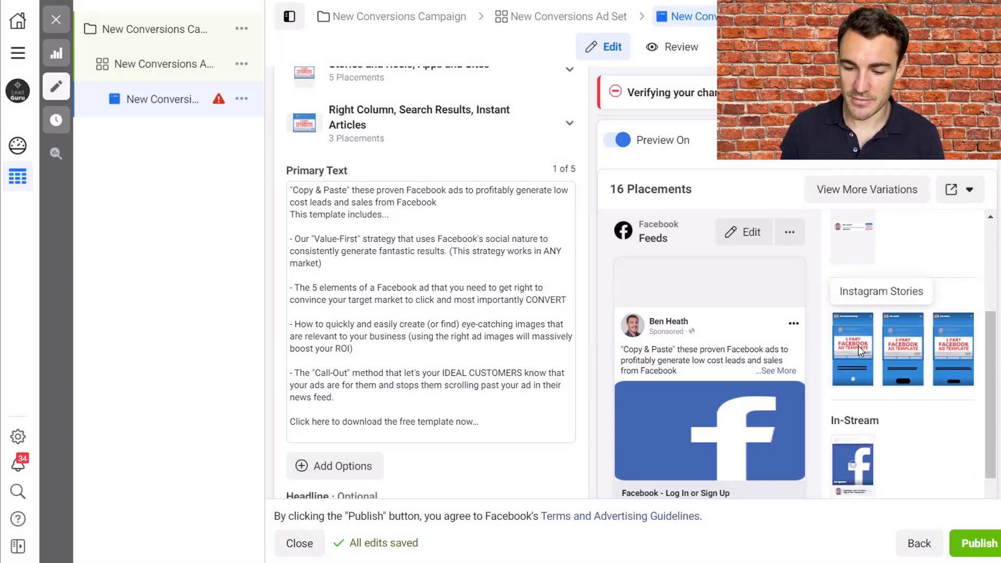
{"action": "left_click", "coordinate": [858, 346]}
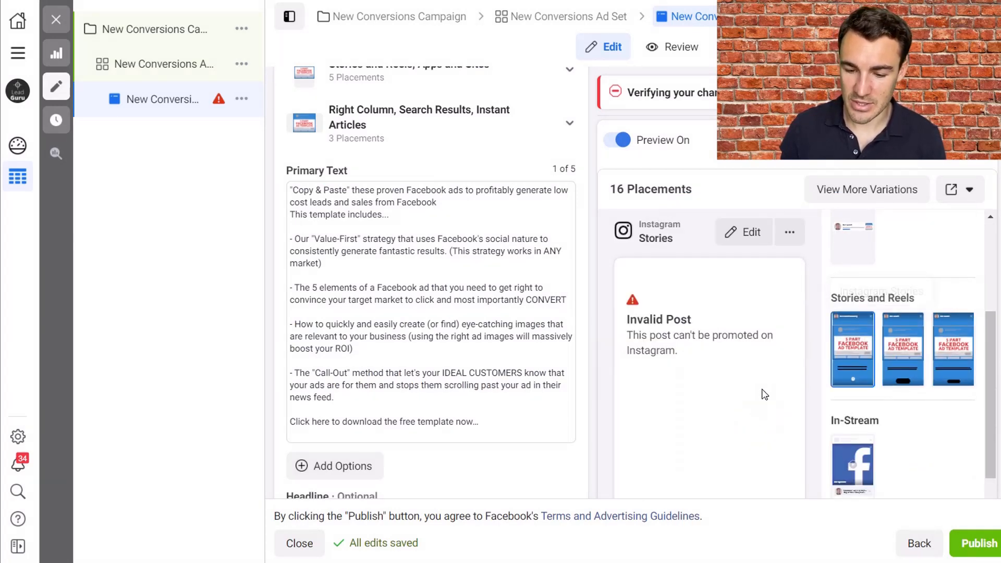
{"action": "left_click", "coordinate": [892, 353]}
{"action": "left_click", "coordinate": [859, 361]}
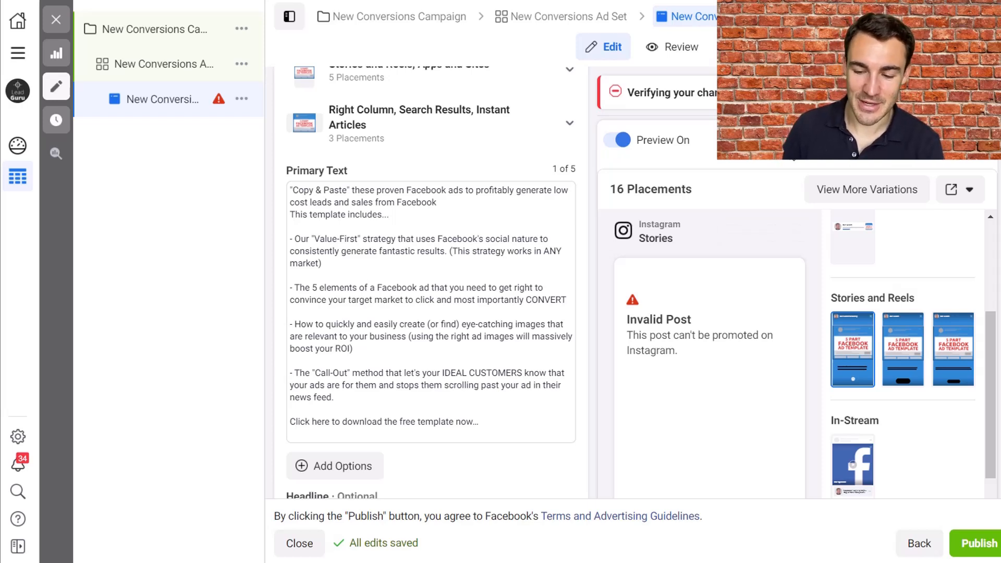
{"action": "scroll", "coordinate": [886, 313], "scroll_direction": "up", "scroll_amount": 3}
{"action": "left_click", "coordinate": [852, 233]}
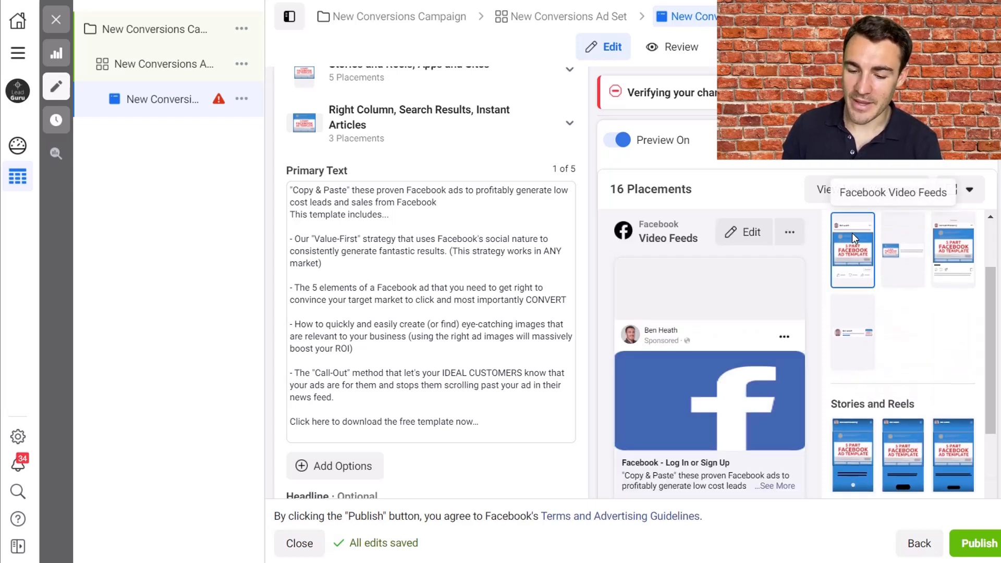
{"action": "scroll", "coordinate": [850, 292], "scroll_direction": "up", "scroll_amount": 2}
{"action": "left_click", "coordinate": [854, 274]}
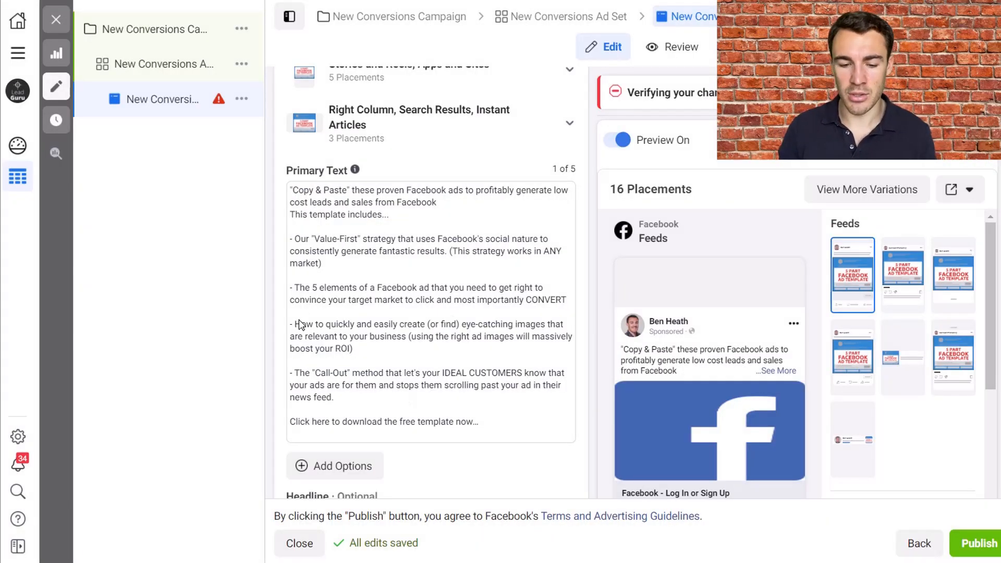
{"action": "left_click_drag", "start_coordinate": [345, 399], "coordinate": [295, 288]}
{"action": "left_click", "coordinate": [353, 253]}
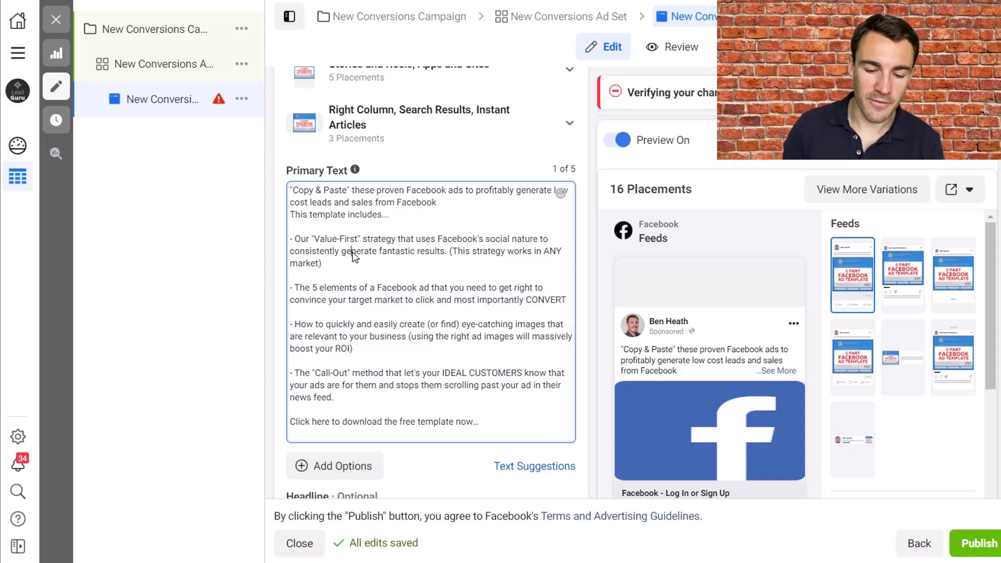
Step: Set the ad's headline to "FREE 5-Part Facebook Ad Template"
{"action": "scroll", "coordinate": [476, 368], "scroll_direction": "down", "scroll_amount": 2}
{"action": "scroll", "coordinate": [475, 368], "scroll_direction": "down", "scroll_amount": 2}
{"action": "left_click", "coordinate": [160, 250]}
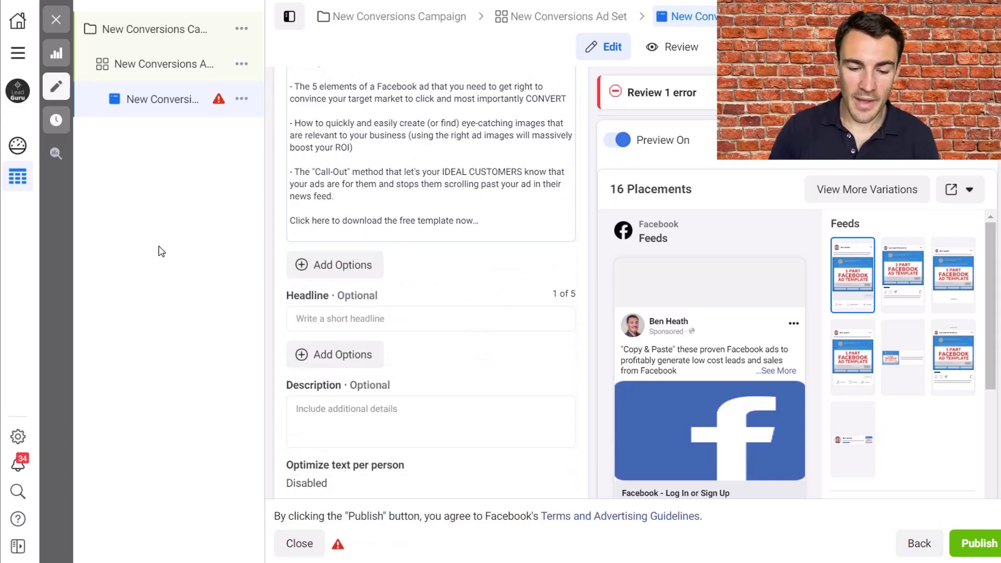
{"action": "left_click", "coordinate": [344, 327]}
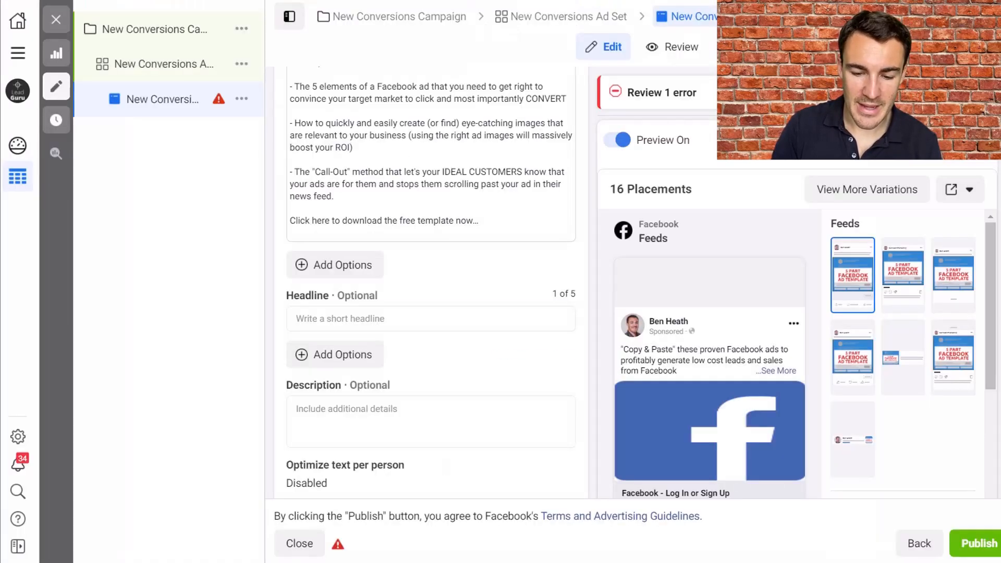
{"action": "type", "text": "FREE 5-Part Facebook Ad Template"}
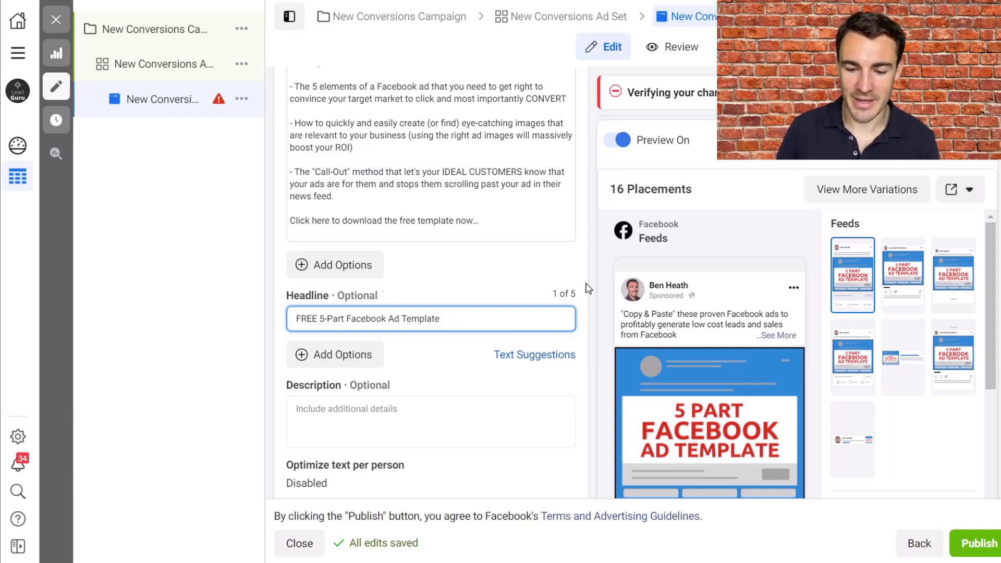
{"action": "scroll", "coordinate": [583, 271], "scroll_direction": "down", "scroll_amount": 1}
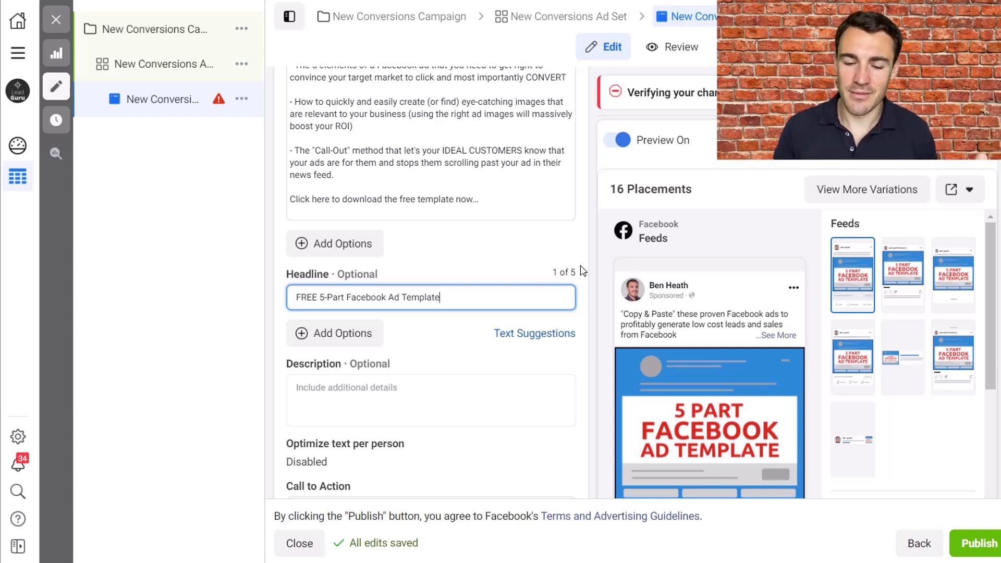
{"action": "left_click", "coordinate": [581, 264]}
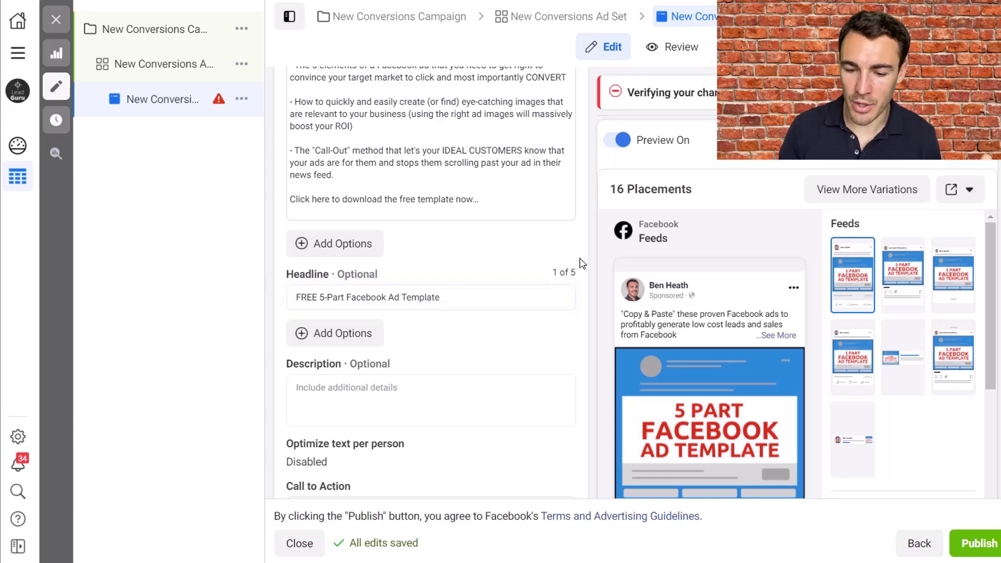
Step: Check how the headline displays in the Facebook Feeds preview and look over the In-Stream, Search and In-Article previews
{"action": "scroll", "coordinate": [599, 345], "scroll_direction": "down", "scroll_amount": 3}
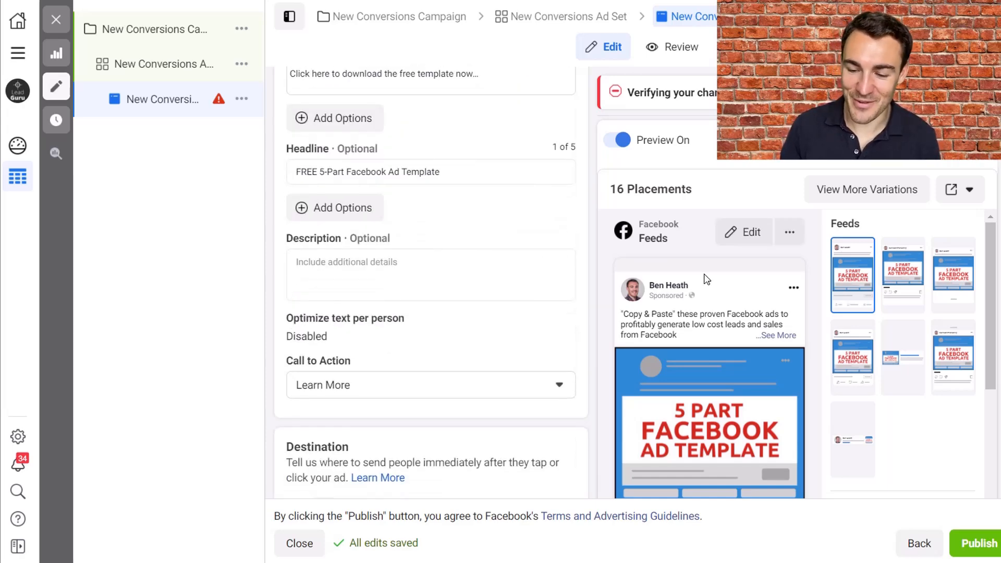
{"action": "left_click_drag", "start_coordinate": [993, 295], "coordinate": [979, 451]}
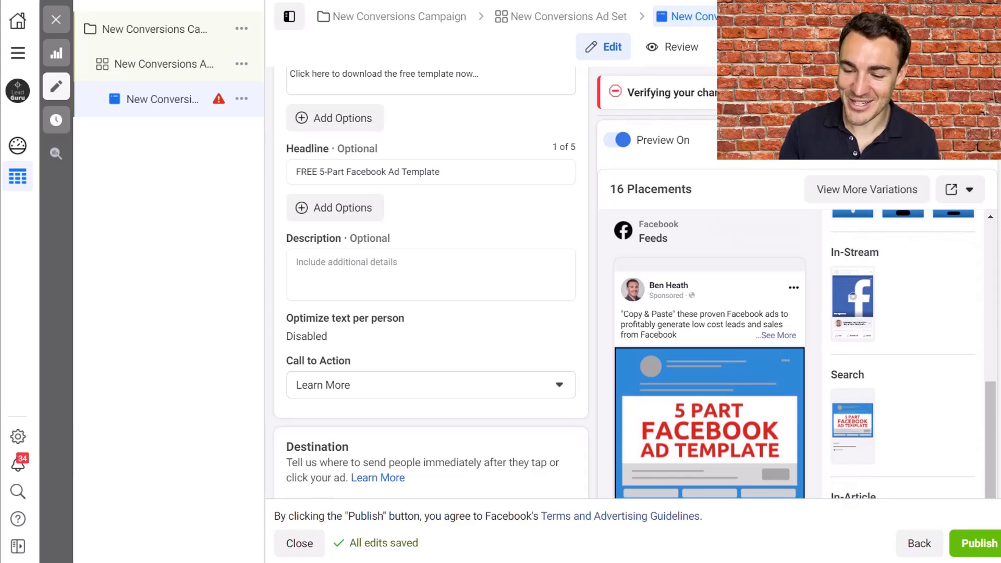
{"action": "scroll", "coordinate": [999, 470], "scroll_direction": "down", "scroll_amount": 10}
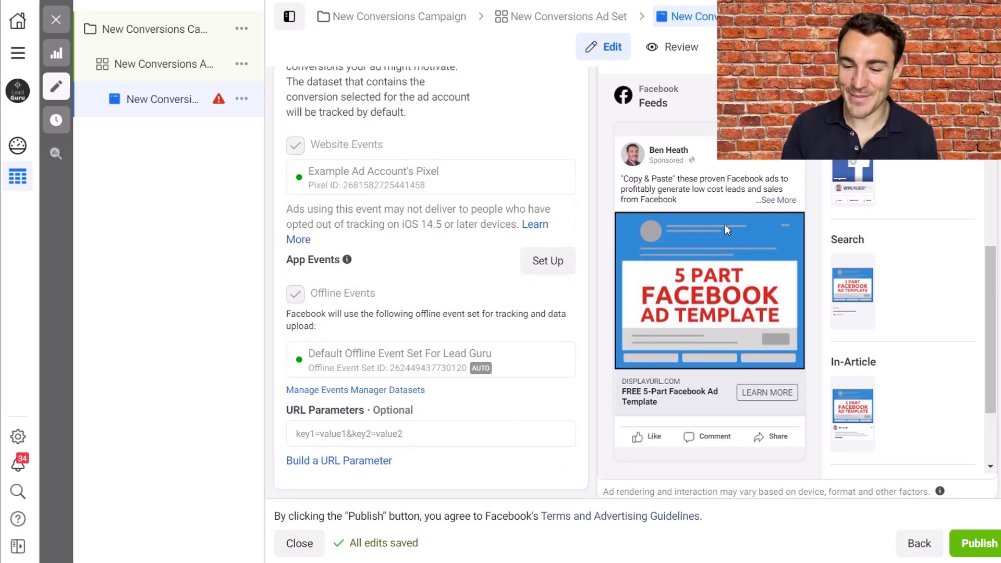
{"action": "scroll", "coordinate": [477, 251], "scroll_direction": "up", "scroll_amount": 3}
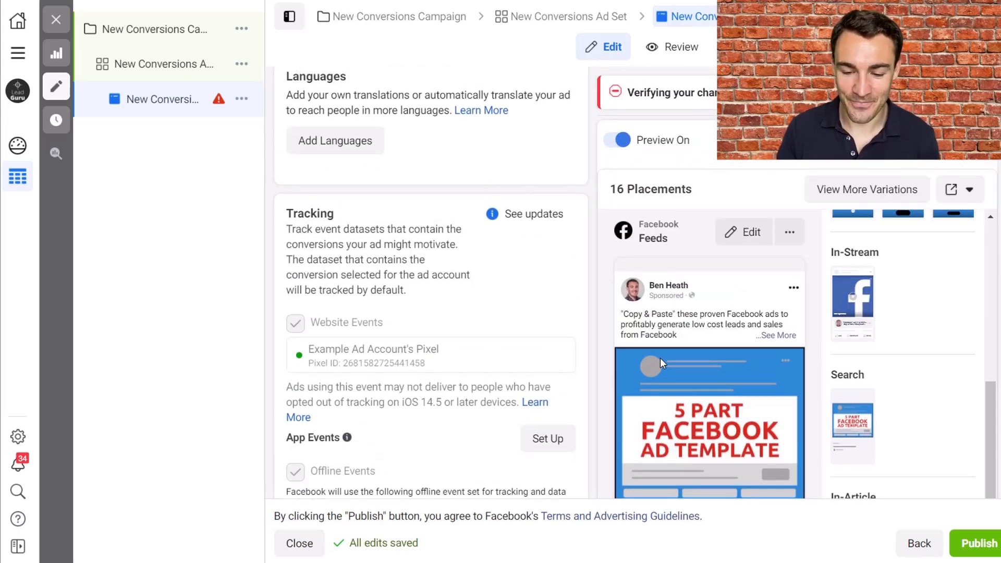
{"action": "scroll", "coordinate": [492, 282], "scroll_direction": "up", "scroll_amount": 5}
{"action": "scroll", "coordinate": [492, 281], "scroll_direction": "up", "scroll_amount": 7}
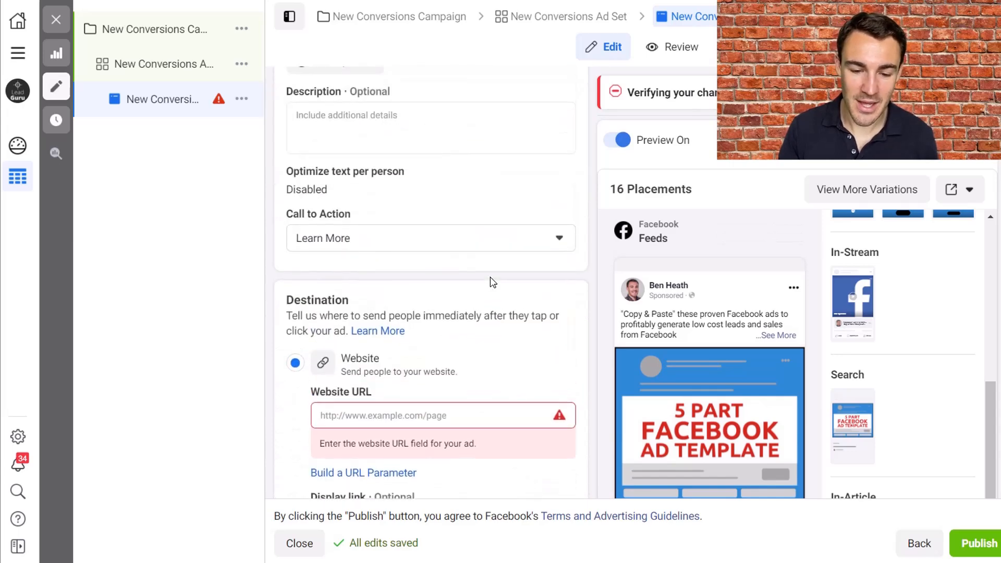
Step: Copy the description text from the Word document and paste it into the ad's Description in Ads Manager
{"action": "left_click", "coordinate": [432, 259]}
{"action": "key", "text": "alt+Tab"}
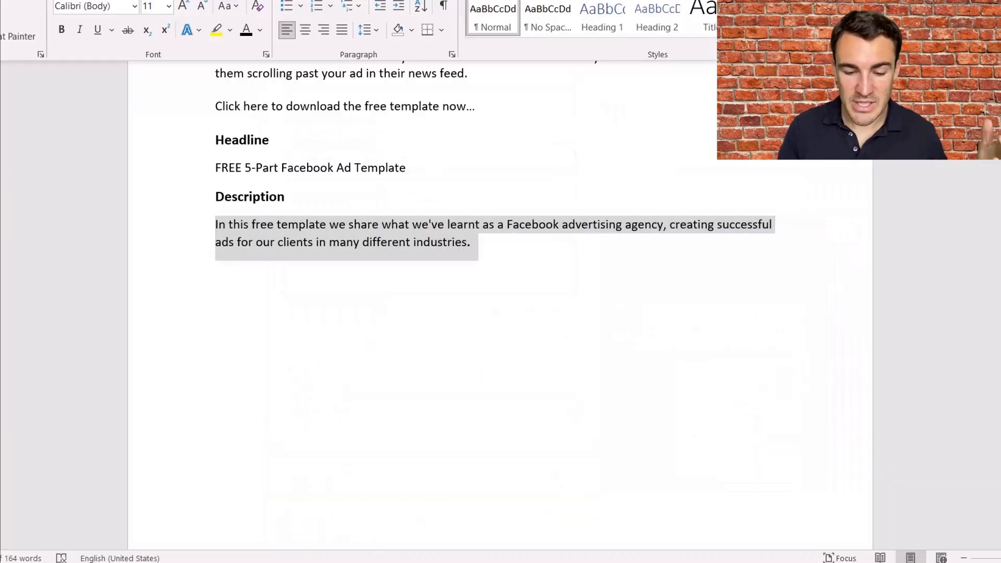
{"action": "left_click", "coordinate": [505, 281]}
{"action": "double_click", "coordinate": [187, 228]}
{"action": "key", "text": "ctrl+c"}
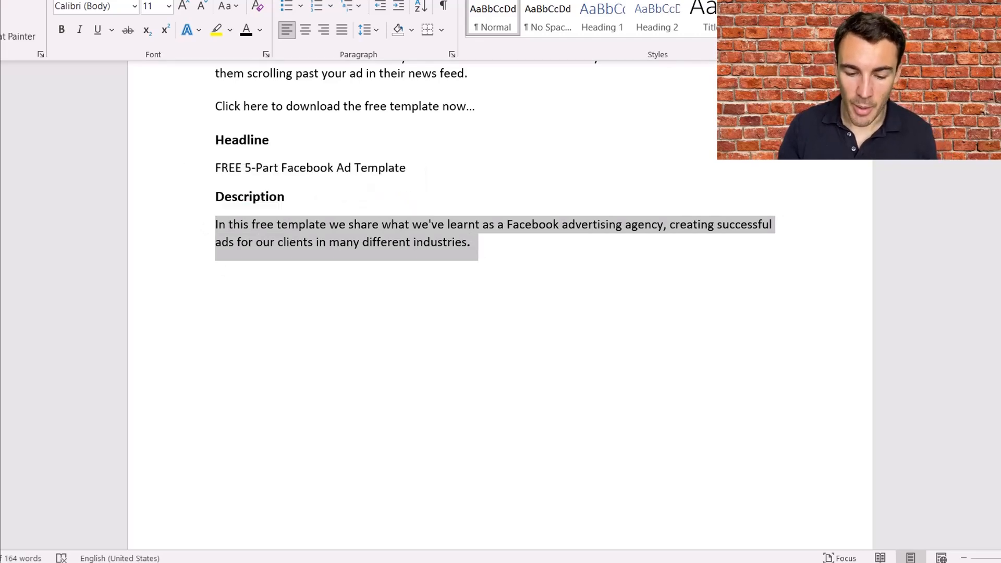
{"action": "key", "text": "alt+Tab"}
{"action": "key", "text": "ctrl+v"}
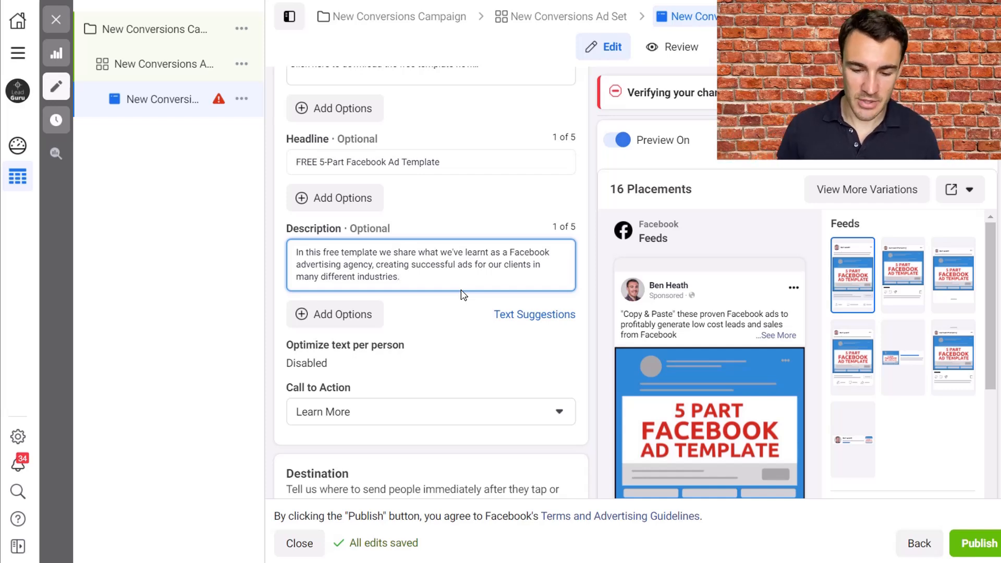
Step: Look back over the ad's text fields and the Search, In-Article and Apps and Sites placement previews
{"action": "scroll", "coordinate": [583, 359], "scroll_direction": "down", "scroll_amount": 2}
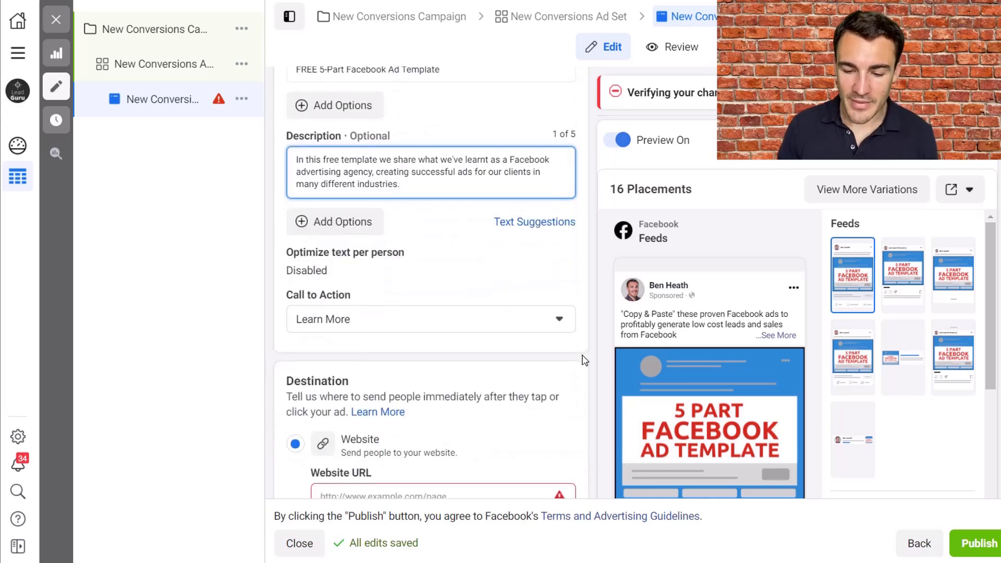
{"action": "scroll", "coordinate": [588, 369], "scroll_direction": "up", "scroll_amount": 4}
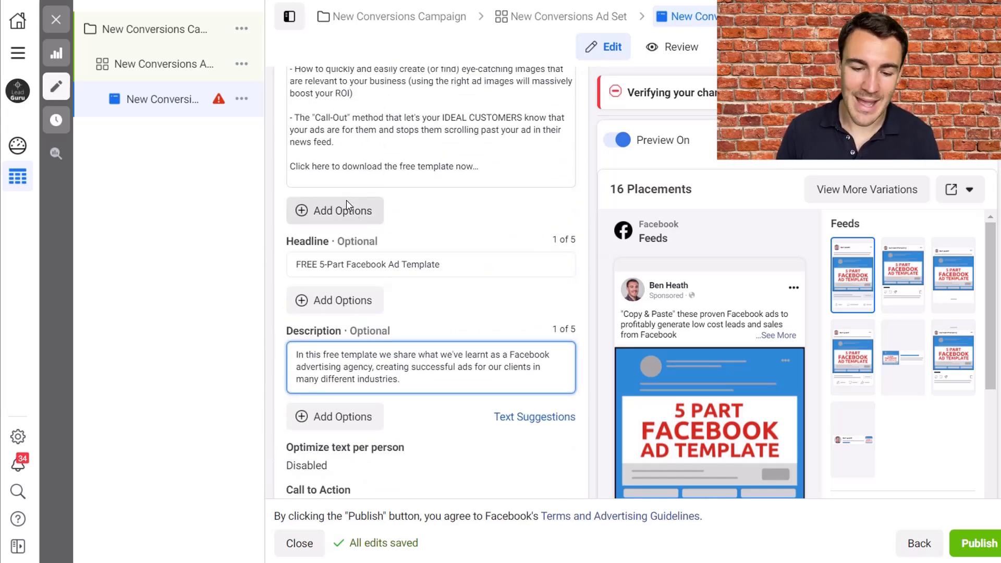
{"action": "scroll", "coordinate": [591, 308], "scroll_direction": "down", "scroll_amount": 5}
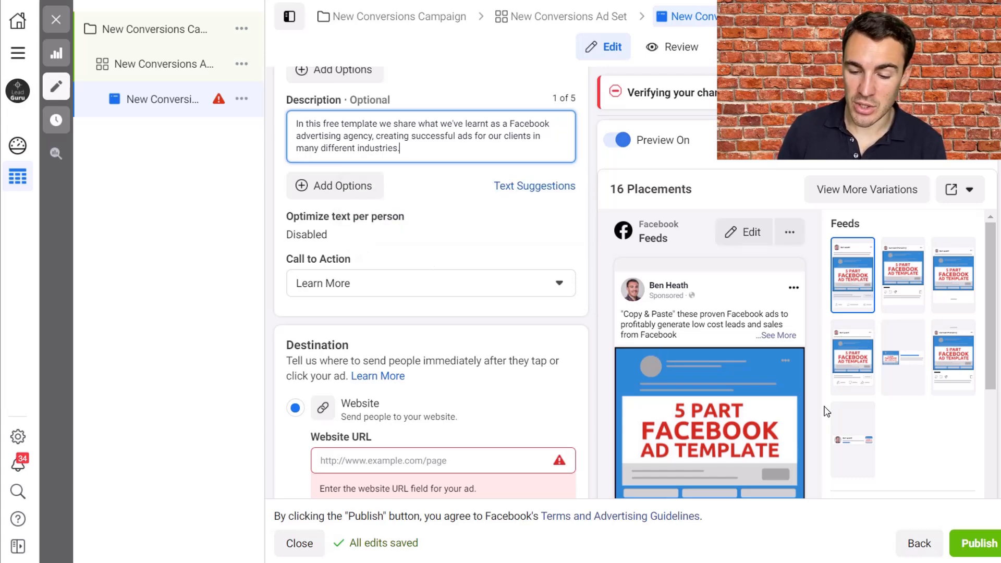
{"action": "scroll", "coordinate": [830, 412], "scroll_direction": "down", "scroll_amount": 2}
{"action": "scroll", "coordinate": [831, 410], "scroll_direction": "down", "scroll_amount": 12}
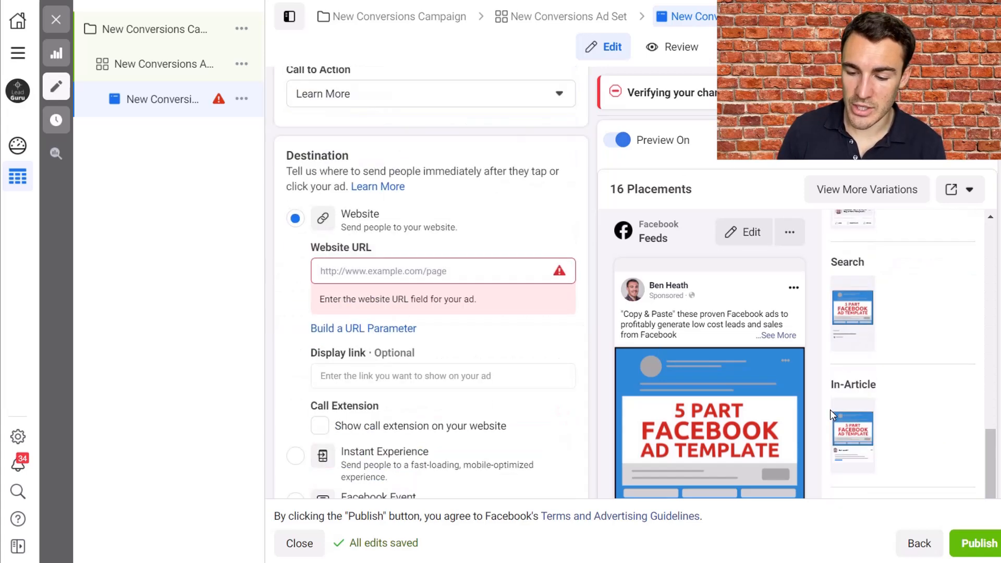
{"action": "scroll", "coordinate": [432, 281], "scroll_direction": "down", "scroll_amount": 10}
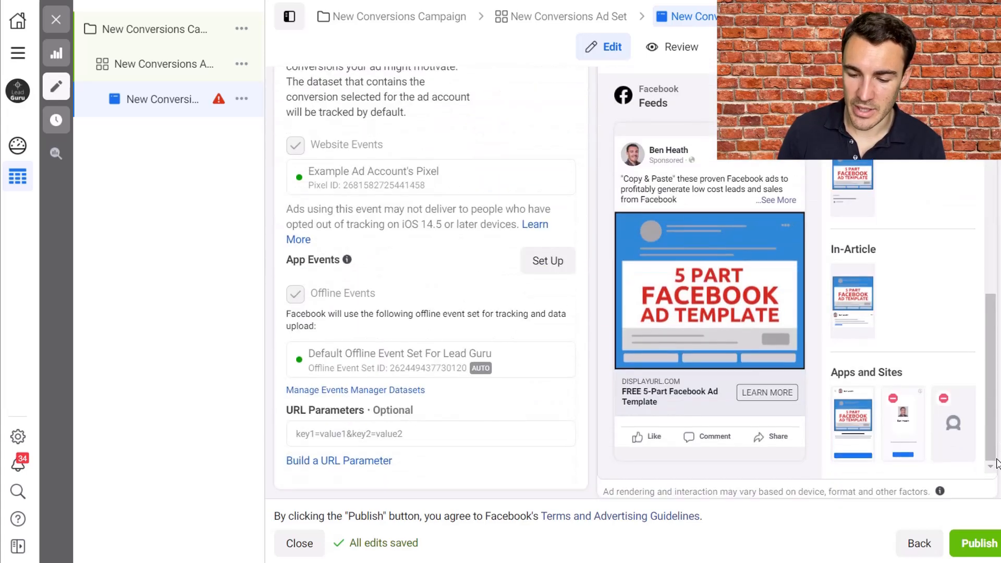
{"action": "scroll", "coordinate": [549, 365], "scroll_direction": "up", "scroll_amount": 10}
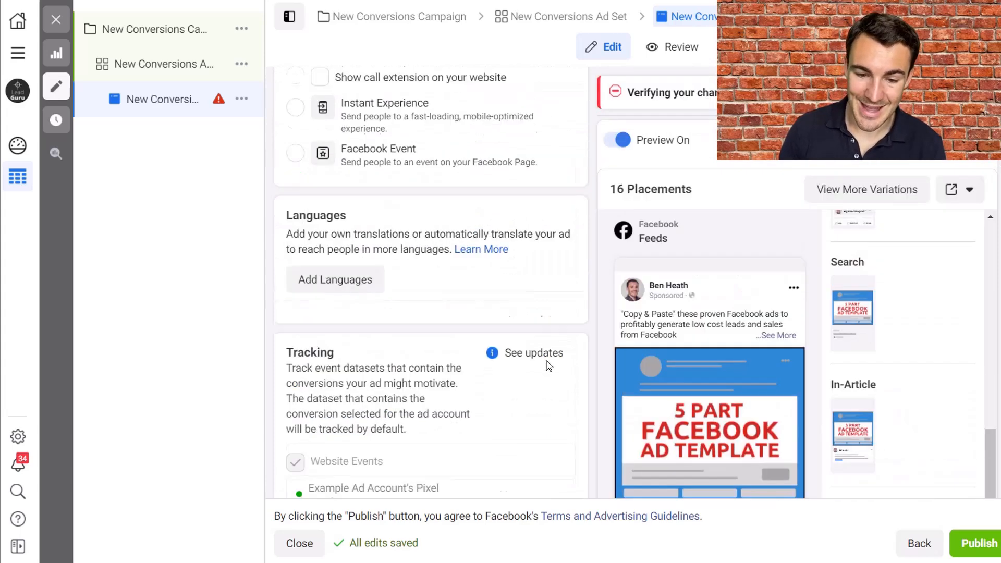
Step: Set the ad's call to action to Download
{"action": "scroll", "coordinate": [548, 365], "scroll_direction": "up", "scroll_amount": 1}
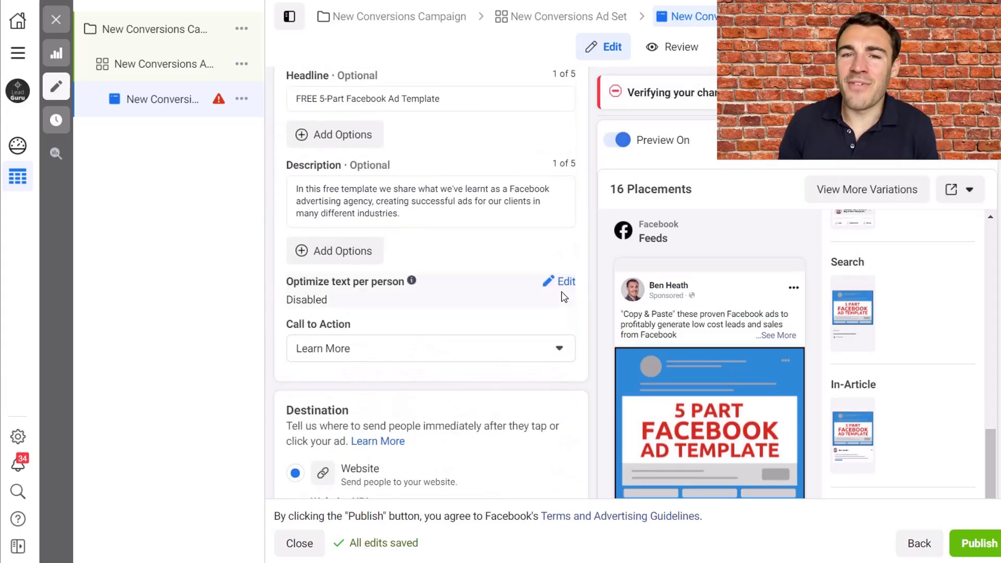
{"action": "left_click", "coordinate": [559, 349]}
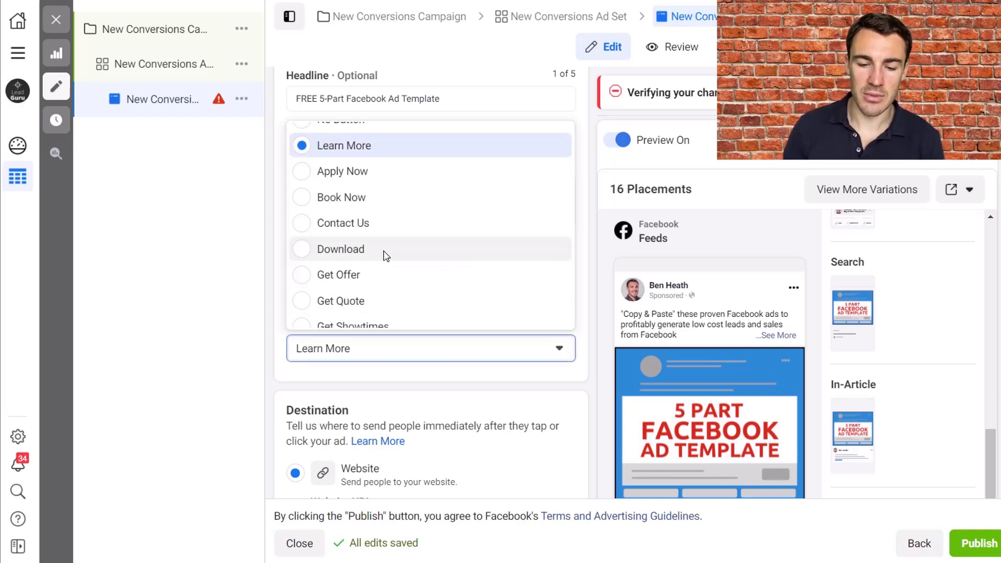
{"action": "left_click", "coordinate": [385, 256]}
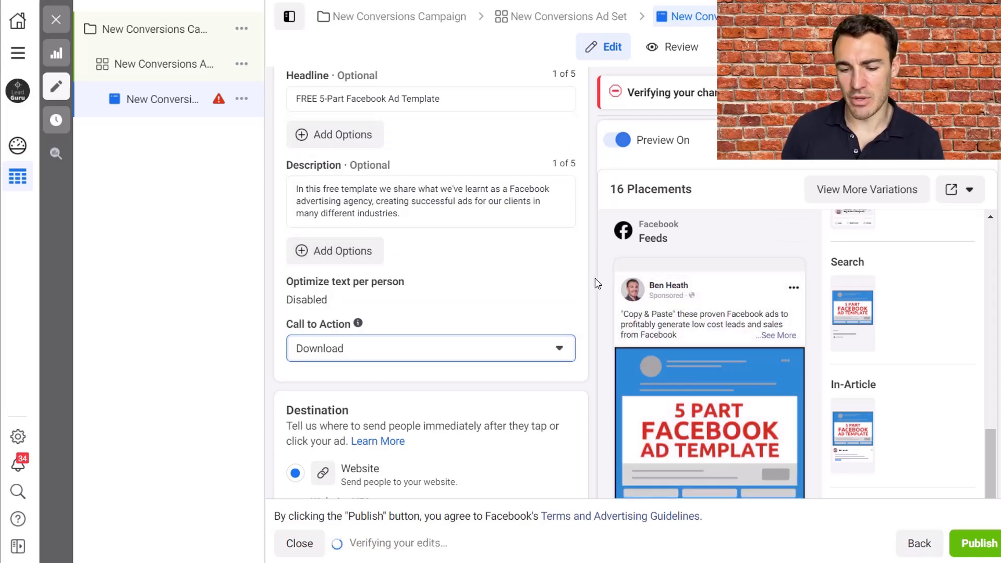
Step: Look through the other available call to action options, keeping the current choice
{"action": "scroll", "coordinate": [592, 219], "scroll_direction": "down", "scroll_amount": 5}
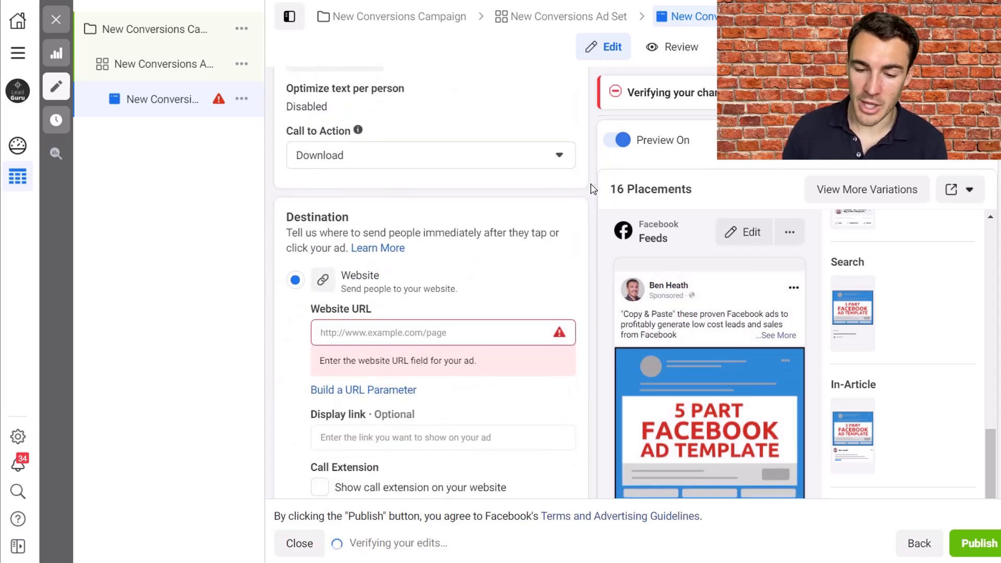
{"action": "left_click", "coordinate": [562, 163]}
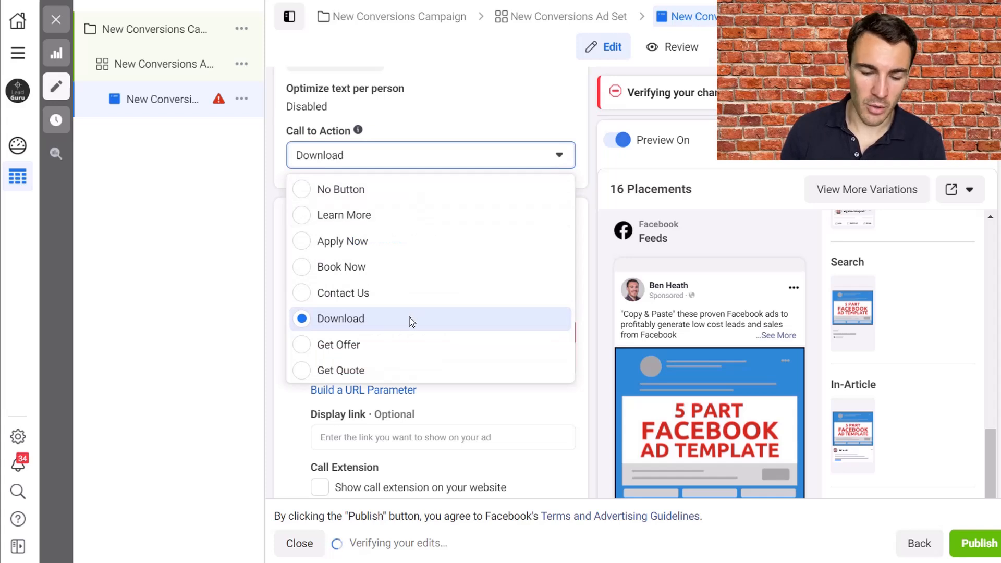
{"action": "scroll", "coordinate": [395, 357], "scroll_direction": "down", "scroll_amount": 3}
{"action": "scroll", "coordinate": [397, 360], "scroll_direction": "down", "scroll_amount": 2}
{"action": "scroll", "coordinate": [396, 359], "scroll_direction": "down", "scroll_amount": 1}
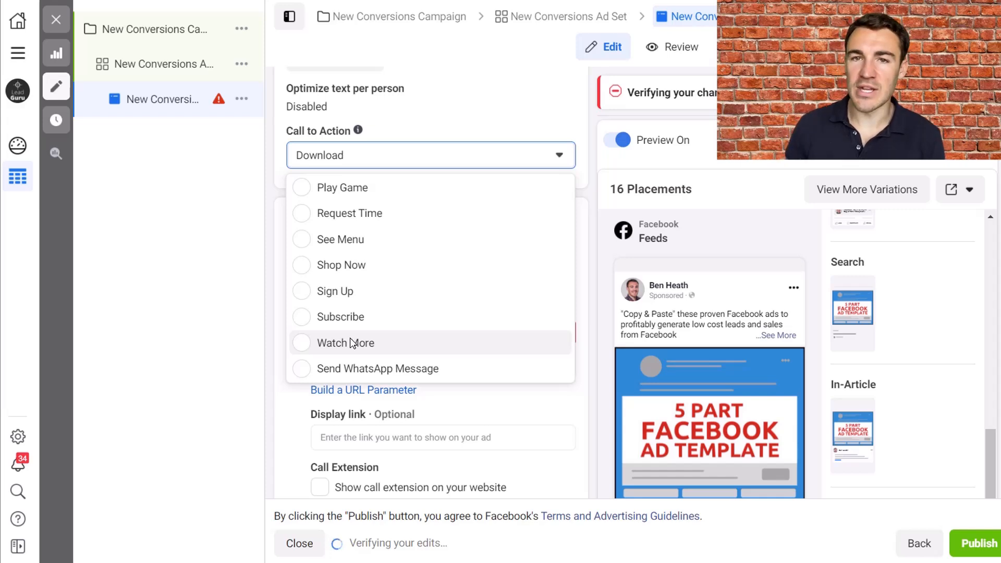
{"action": "left_click", "coordinate": [596, 295]}
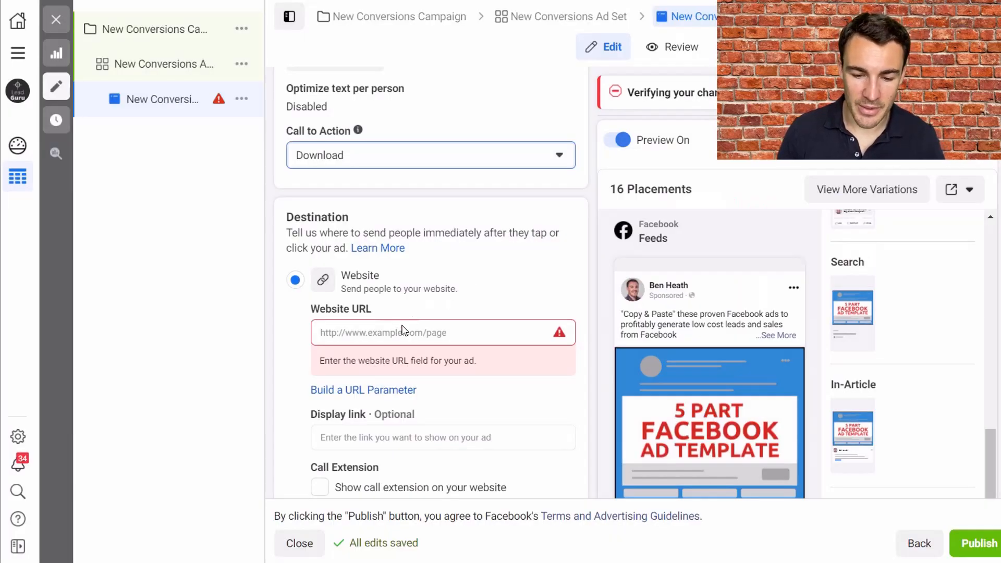
Step: Set the ad's website destination URL to leadguru.co.uk/facebook-ad-template-lp/
{"action": "left_click", "coordinate": [394, 338]}
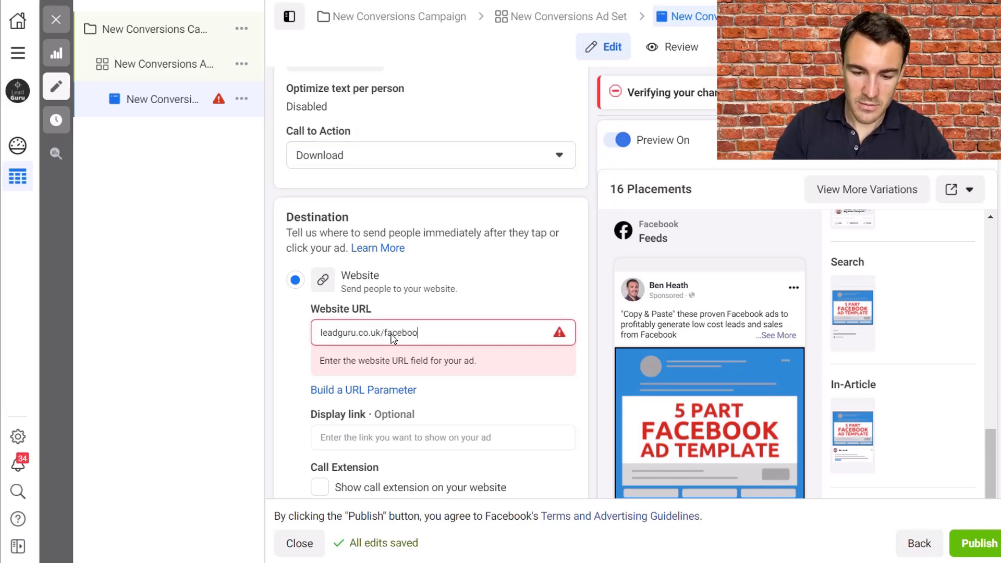
{"action": "type", "text": "leadguru.co.uk/facebook-ad-templa"}
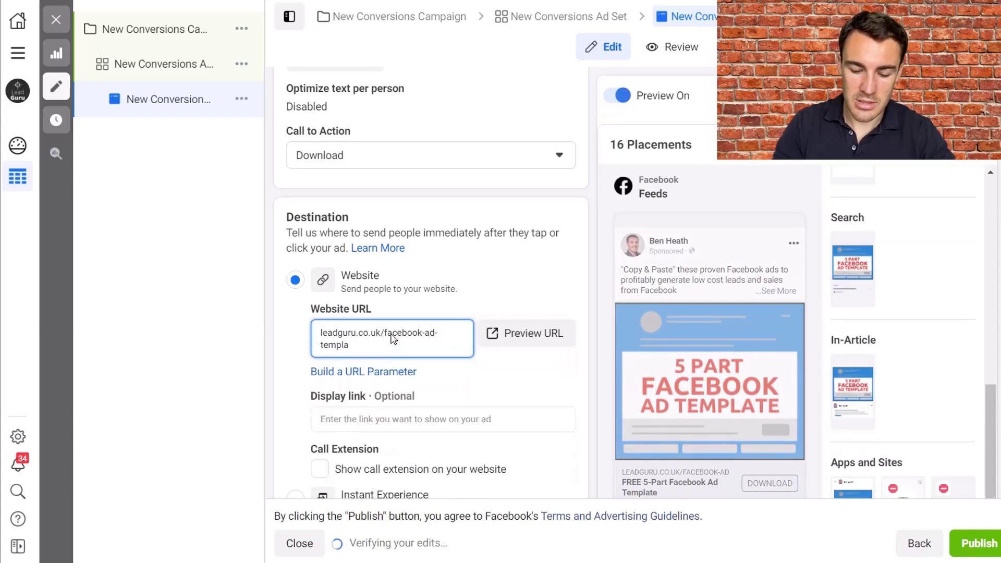
{"action": "type", "text": "te-lp/"}
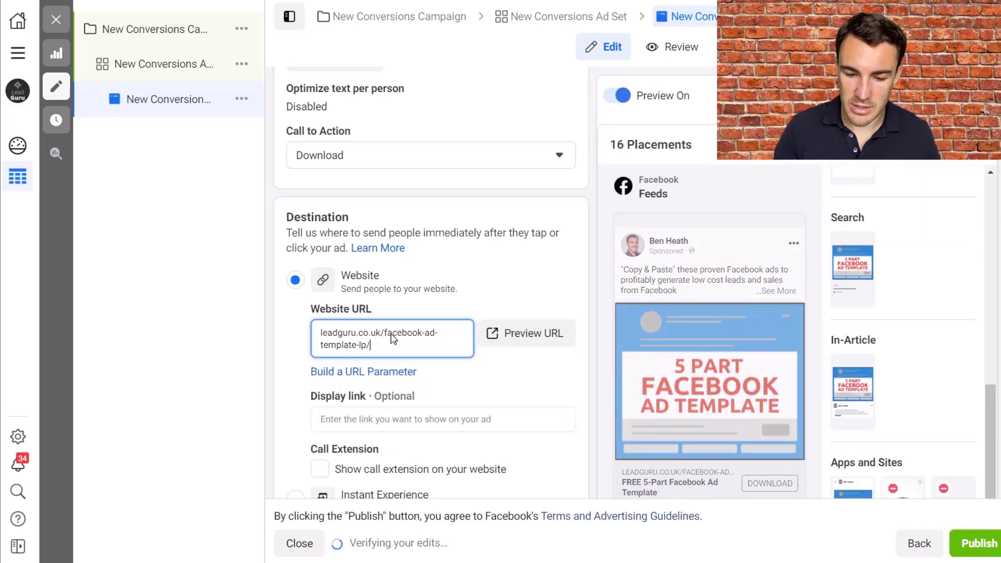
{"action": "left_click", "coordinate": [518, 384]}
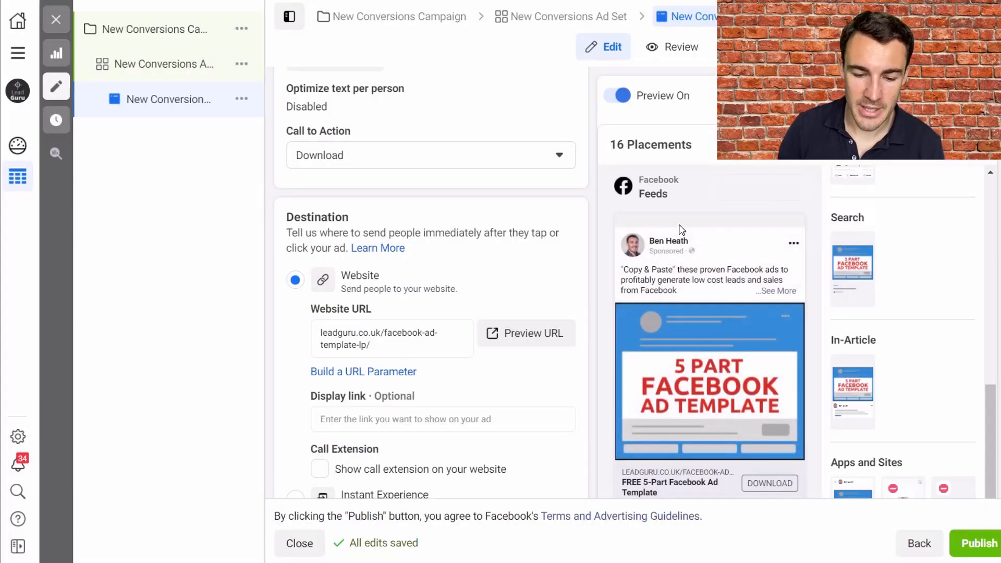
Step: Review the ad's remaining display link, call extension, languages, tracking and URL parameter settings
{"action": "scroll", "coordinate": [504, 255], "scroll_direction": "down", "scroll_amount": 3}
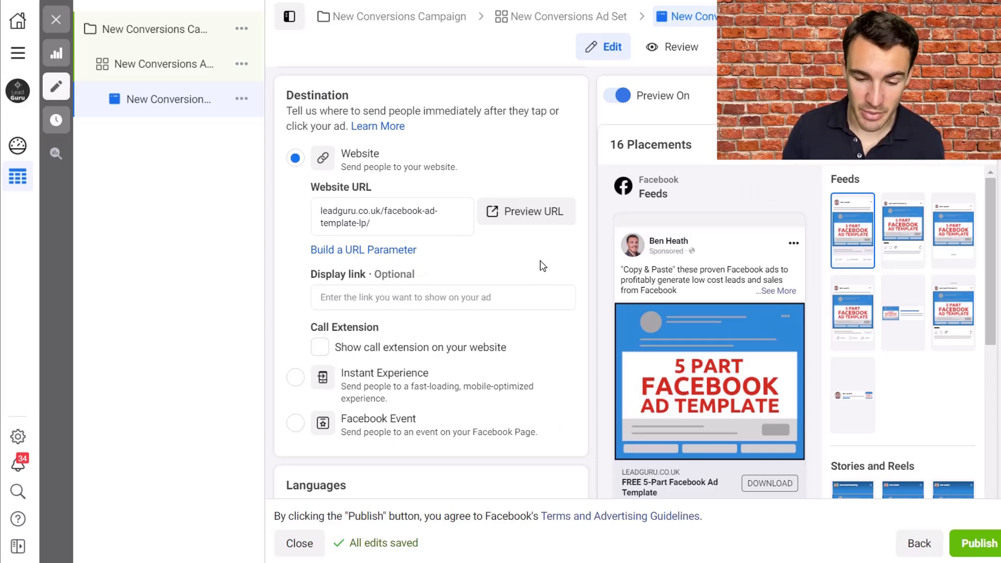
{"action": "scroll", "coordinate": [537, 264], "scroll_direction": "down", "scroll_amount": 2}
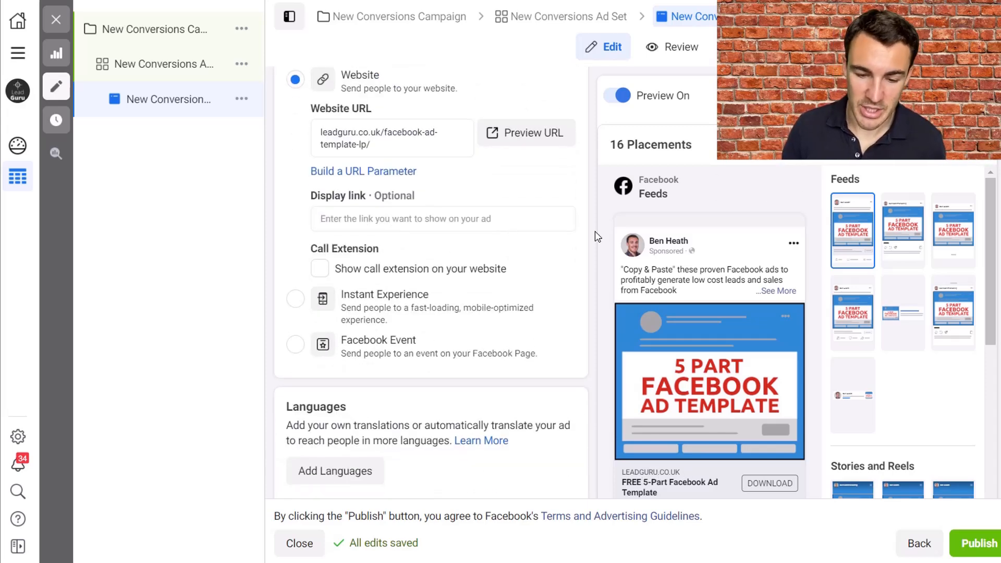
{"action": "scroll", "coordinate": [606, 238], "scroll_direction": "down", "scroll_amount": 2}
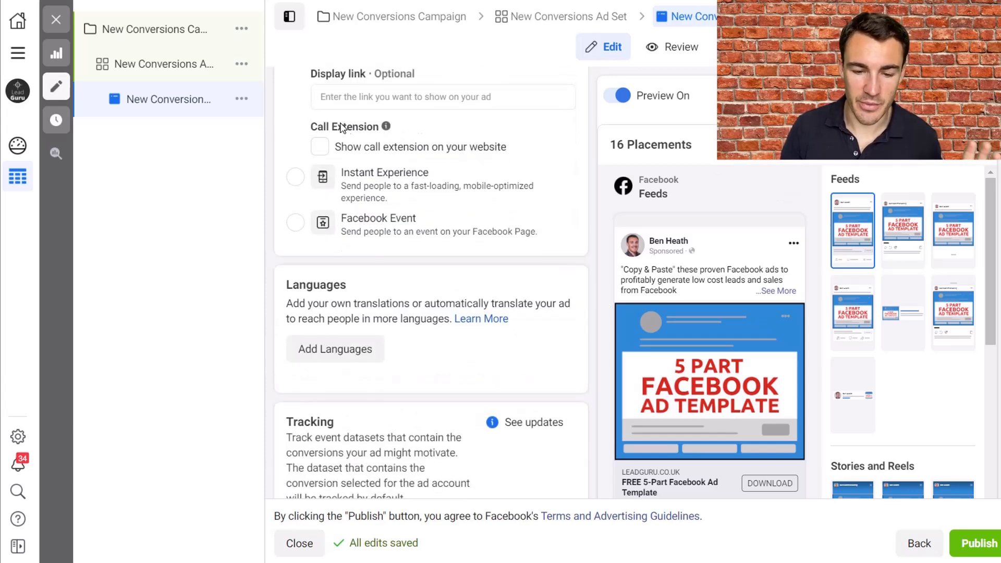
{"action": "scroll", "coordinate": [537, 232], "scroll_direction": "down", "scroll_amount": 2}
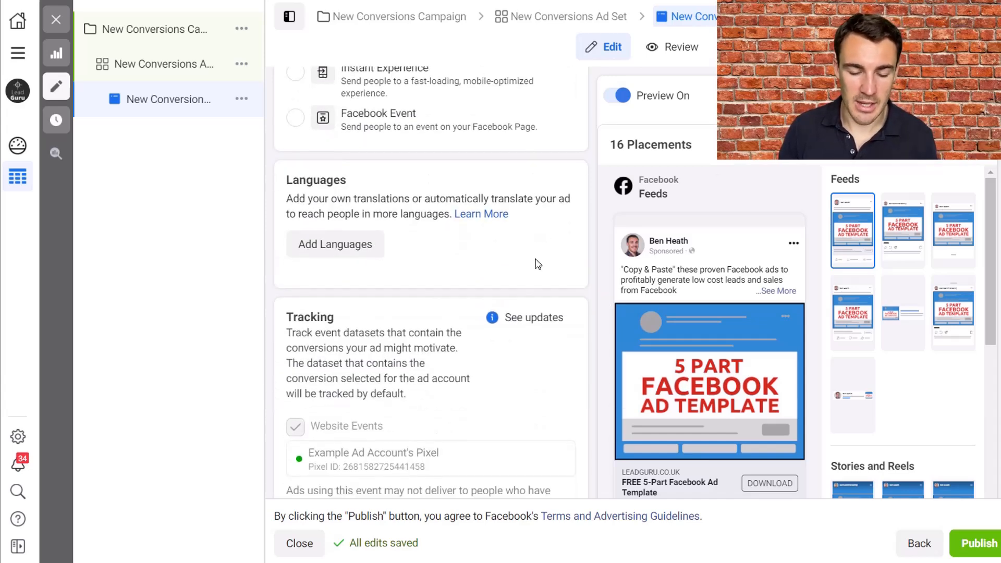
{"action": "scroll", "coordinate": [537, 264], "scroll_direction": "down", "scroll_amount": 2}
{"action": "scroll", "coordinate": [537, 264], "scroll_direction": "down", "scroll_amount": 3}
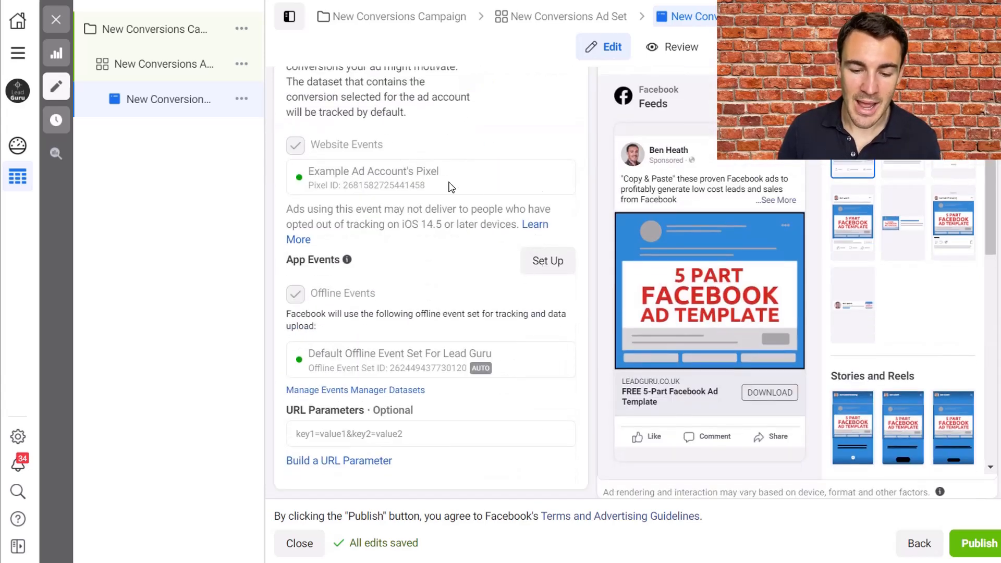
{"action": "scroll", "coordinate": [417, 250], "scroll_direction": "up", "scroll_amount": 2}
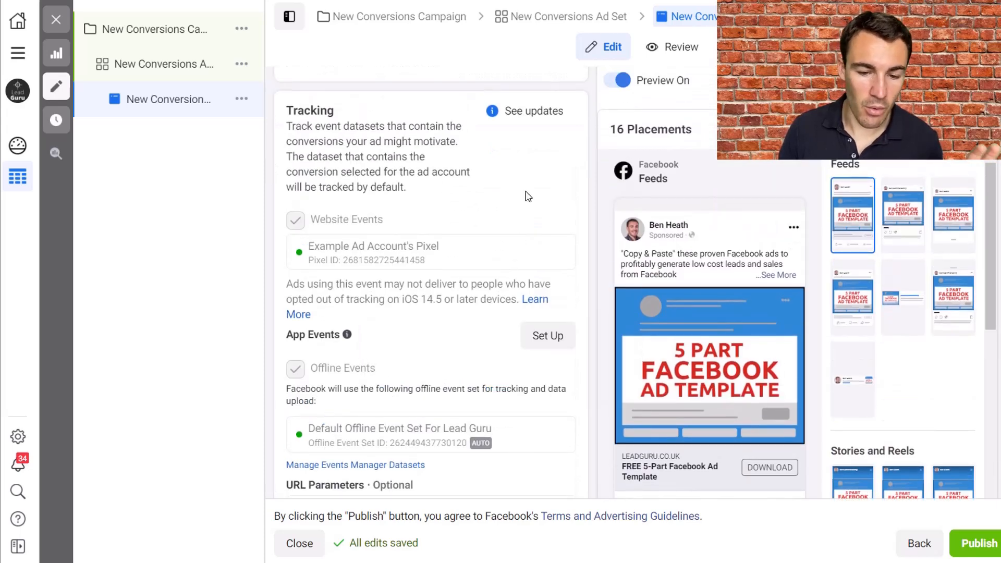
{"action": "scroll", "coordinate": [525, 196], "scroll_direction": "down", "scroll_amount": 1}
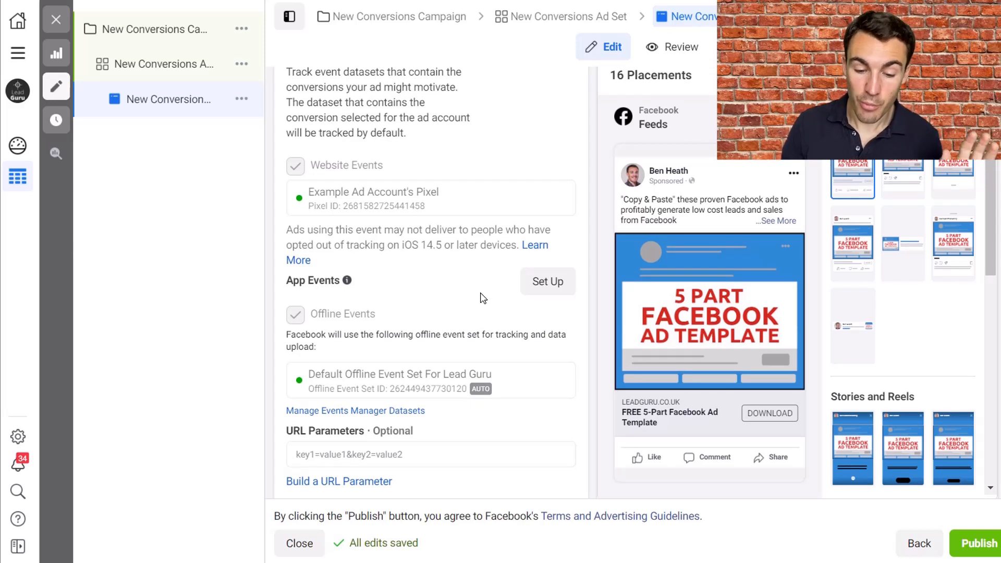
{"action": "scroll", "coordinate": [498, 259], "scroll_direction": "down", "scroll_amount": 1}
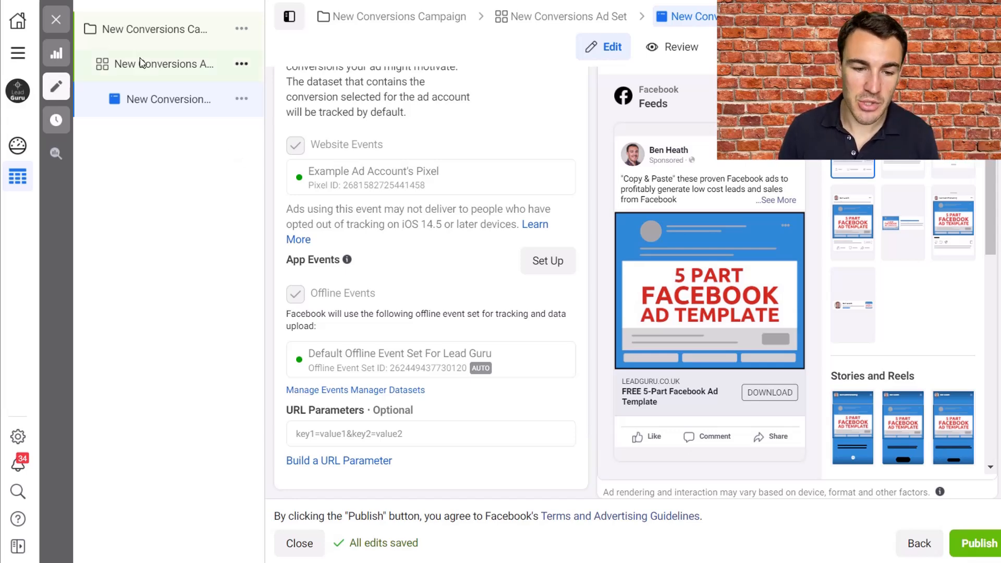
Step: Leave the ad editor and duplicate New Conversions Ad Set within the original campaign, making 2 copies
{"action": "left_click", "coordinate": [53, 16]}
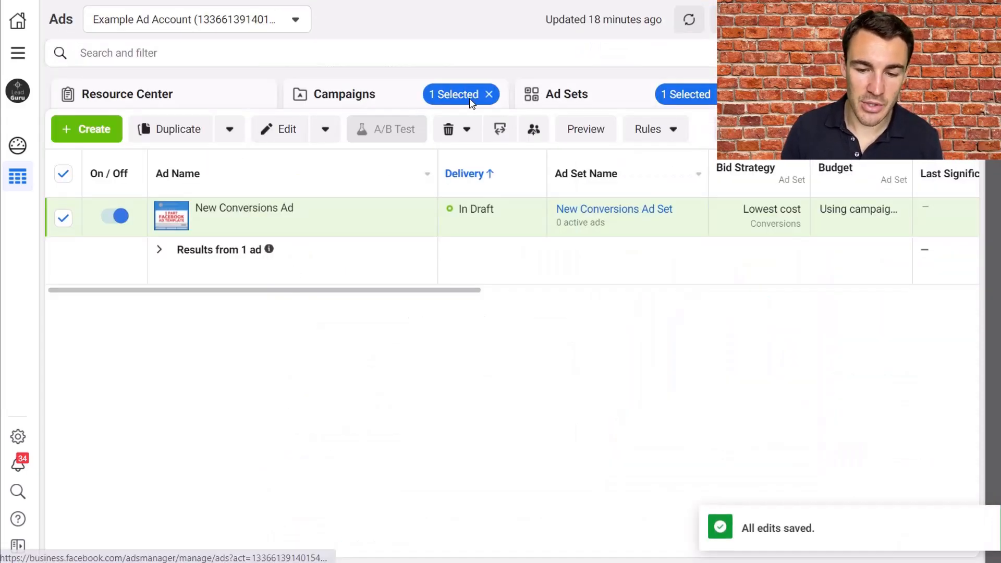
{"action": "left_click", "coordinate": [571, 102]}
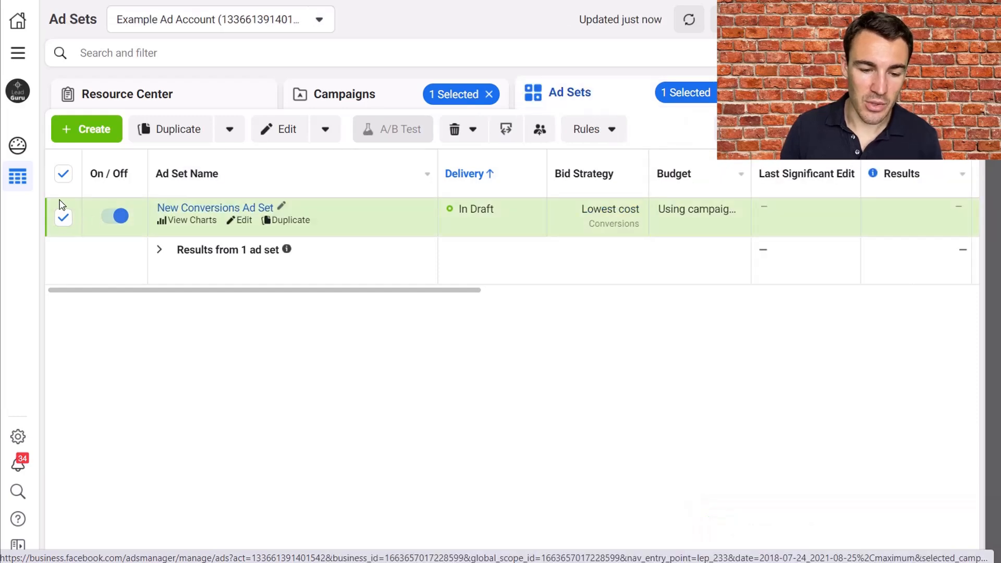
{"action": "left_click", "coordinate": [289, 128]}
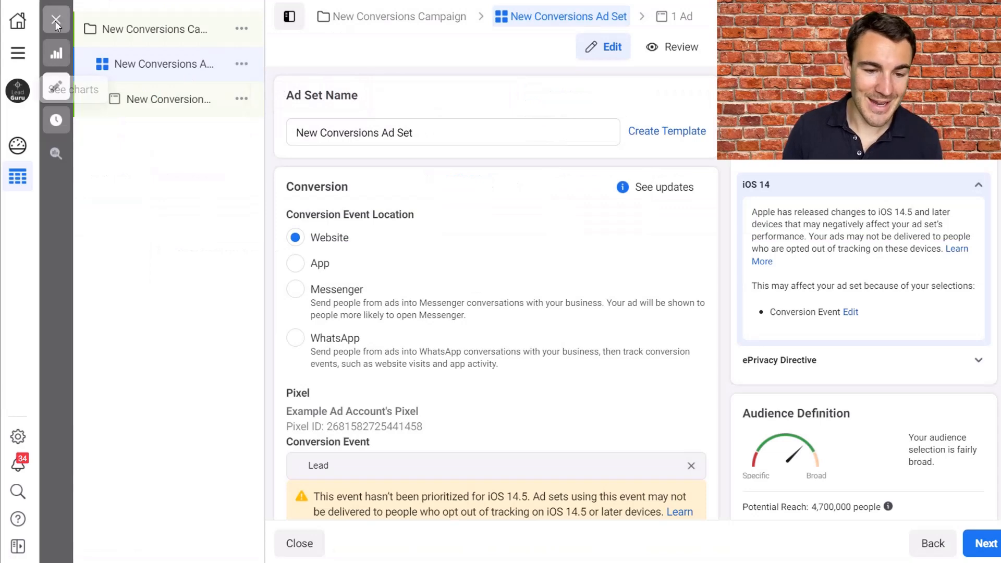
{"action": "left_click", "coordinate": [55, 20]}
{"action": "left_click", "coordinate": [200, 128]}
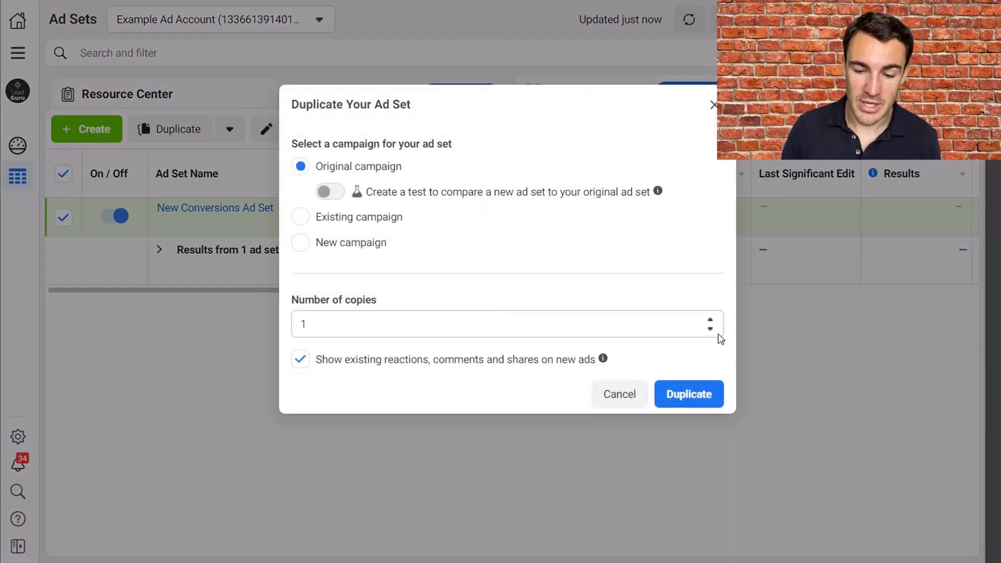
{"action": "left_click", "coordinate": [710, 320]}
{"action": "left_click", "coordinate": [676, 398]}
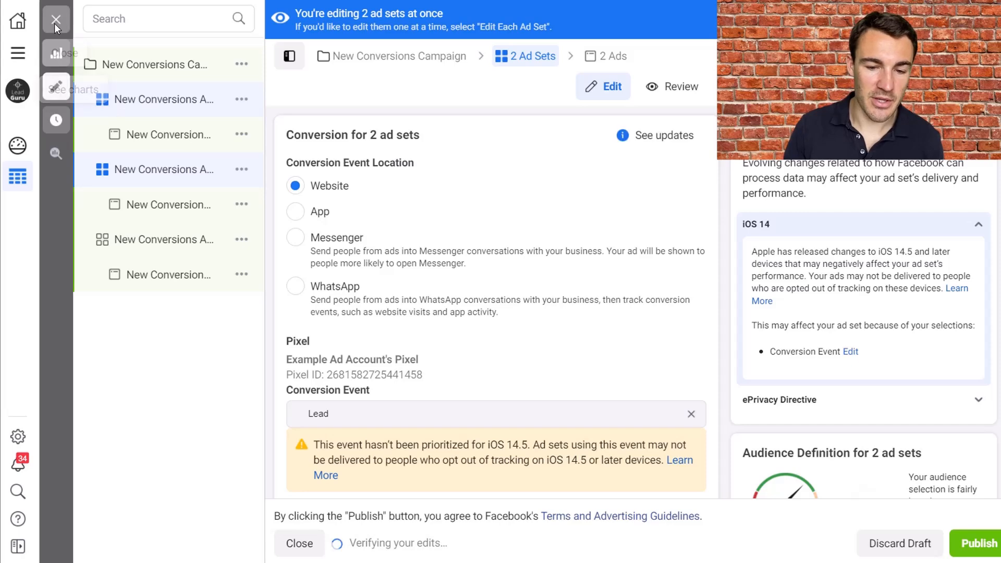
{"action": "left_click", "coordinate": [55, 19]}
Step: Clear the ad set selection and duplicate the chosen New Conversions Ad within the original campaign, making 3 copies
{"action": "left_click", "coordinate": [63, 256]}
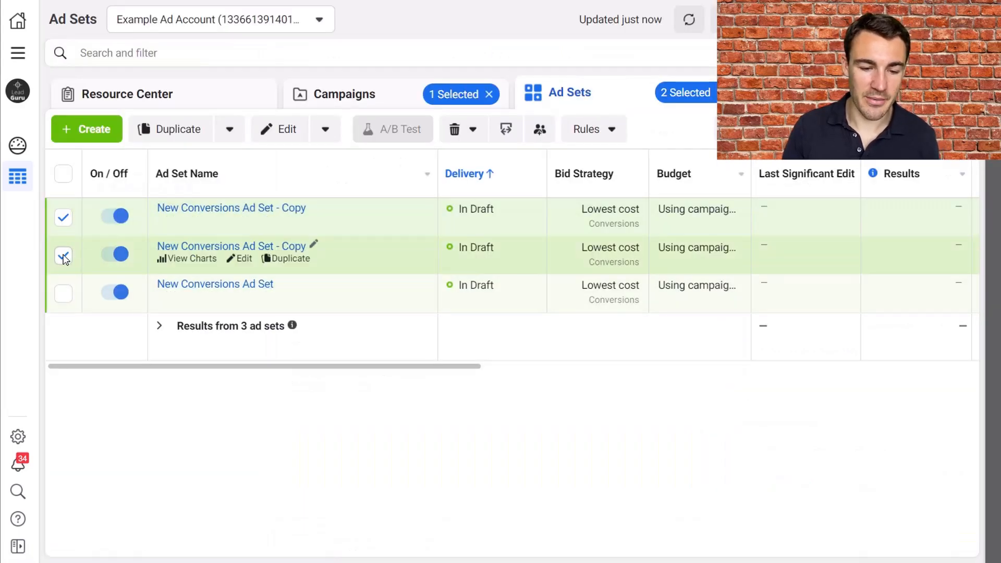
{"action": "left_click", "coordinate": [63, 217]}
{"action": "left_click", "coordinate": [798, 94]}
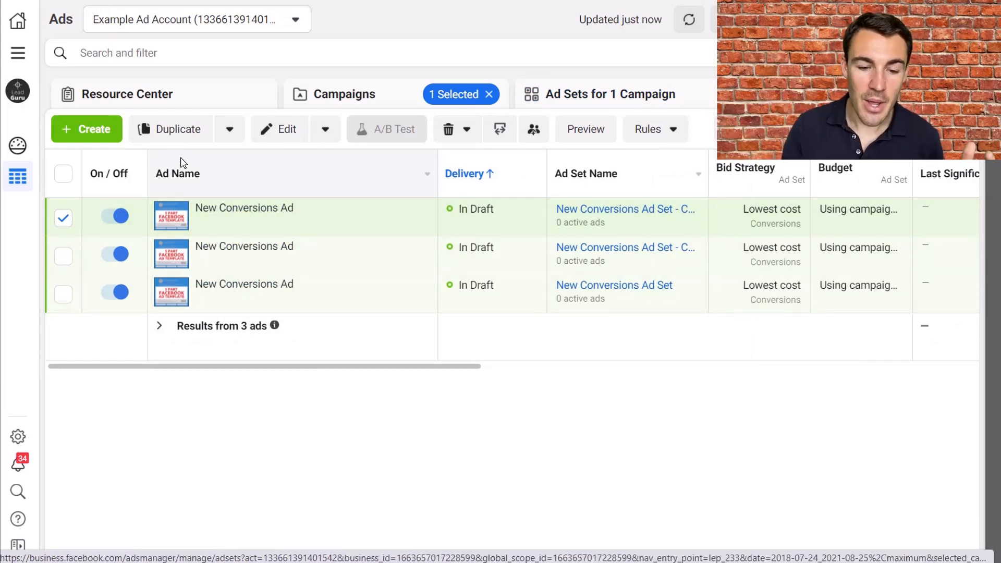
{"action": "left_click", "coordinate": [165, 128]}
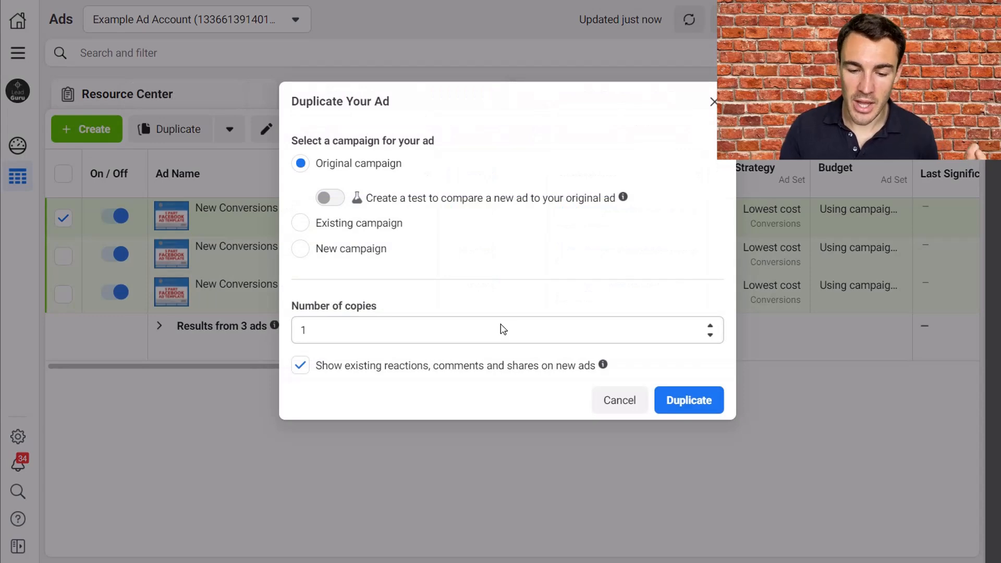
{"action": "double_click", "coordinate": [710, 326]}
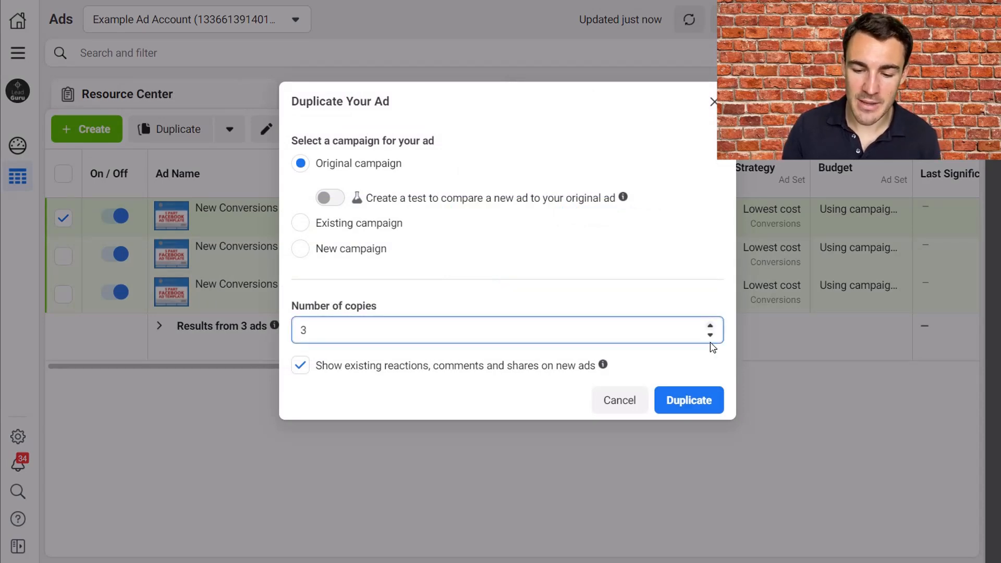
{"action": "left_click", "coordinate": [699, 397]}
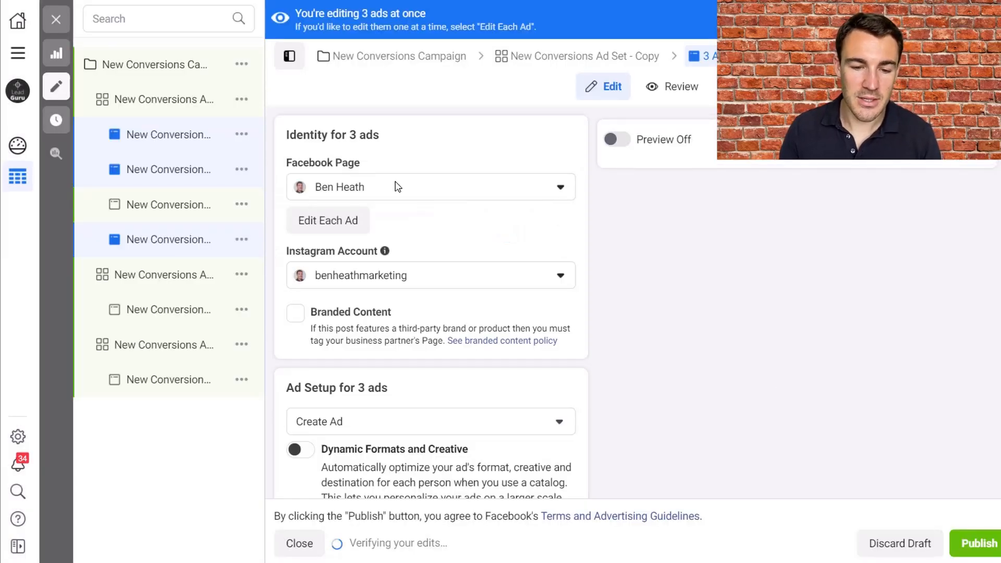
{"action": "left_click", "coordinate": [57, 21]}
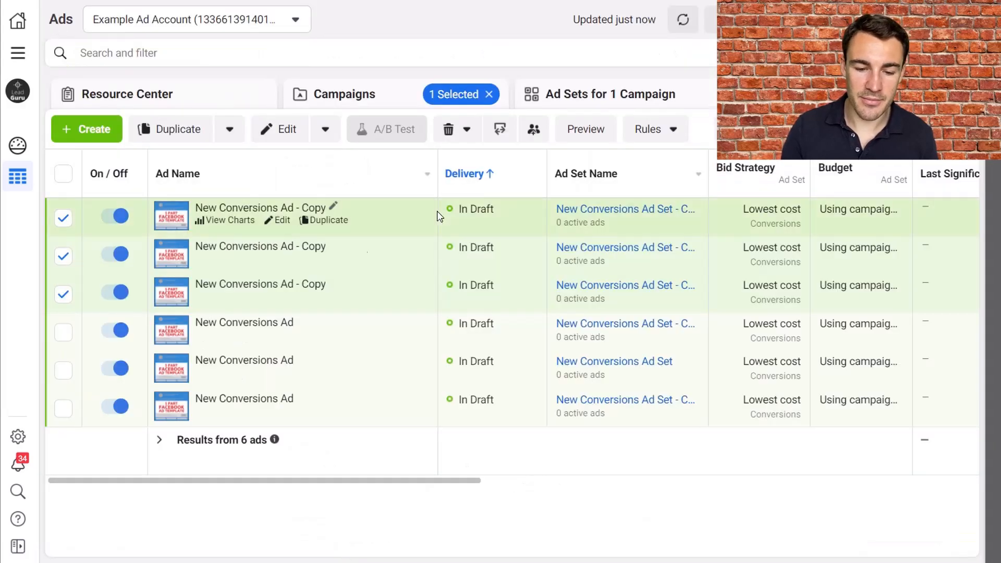
Step: Return to the campaign's ad sets and open the first copied ad set to view its ads
{"action": "left_click", "coordinate": [612, 98]}
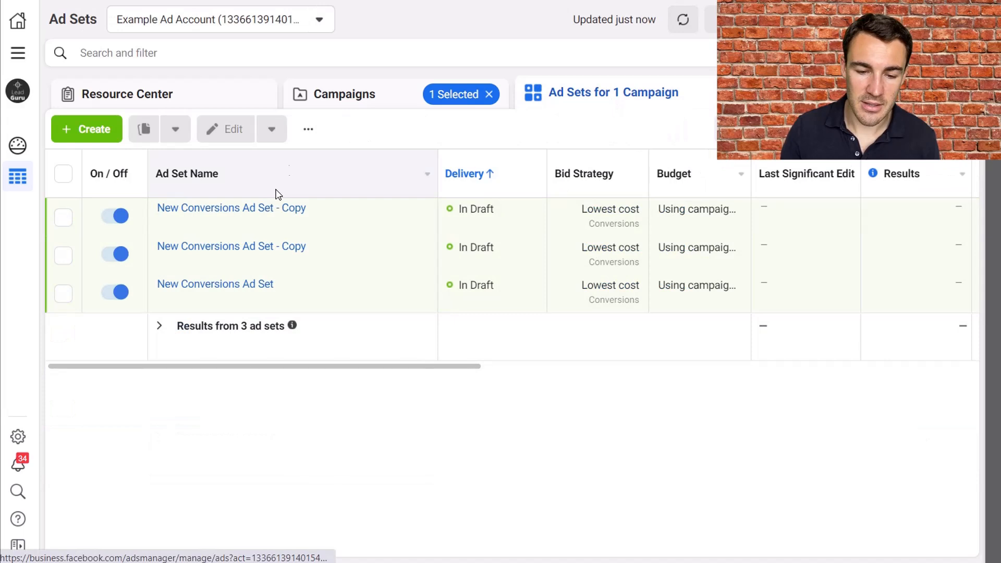
{"action": "left_click", "coordinate": [230, 209]}
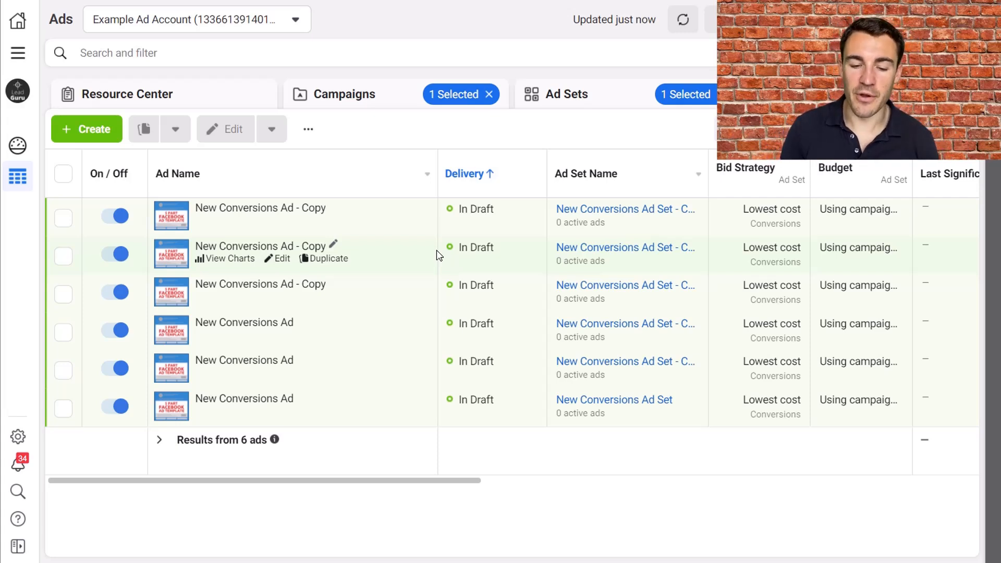
Step: Switch to 5-Part-FB-Ad-Template-2020.pdf and look over the ecommerce example ad and the call to action guidance
{"action": "left_click", "coordinate": [391, 174]}
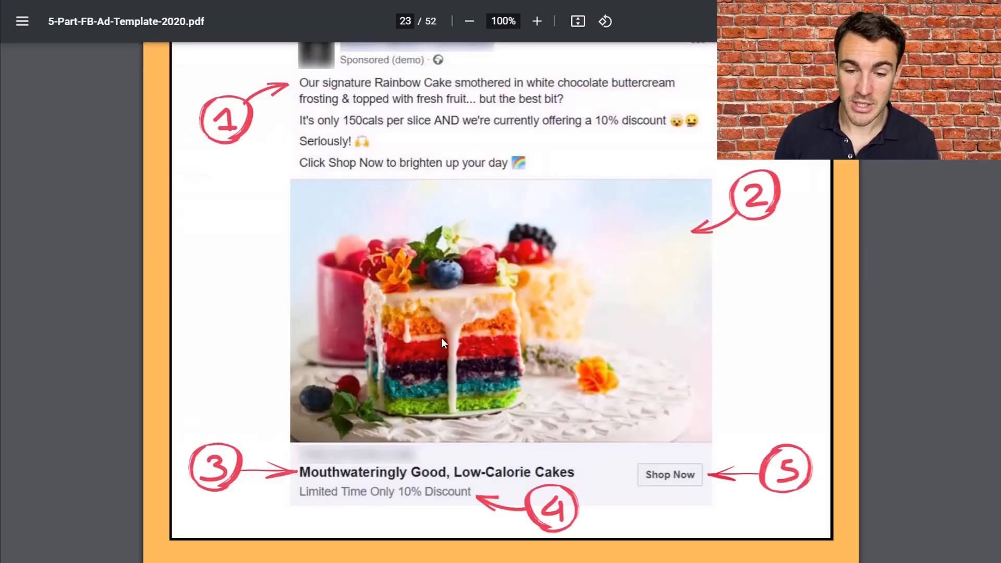
{"action": "scroll", "coordinate": [444, 347], "scroll_direction": "down", "scroll_amount": 6}
{"action": "scroll", "coordinate": [446, 352], "scroll_direction": "up", "scroll_amount": 20}
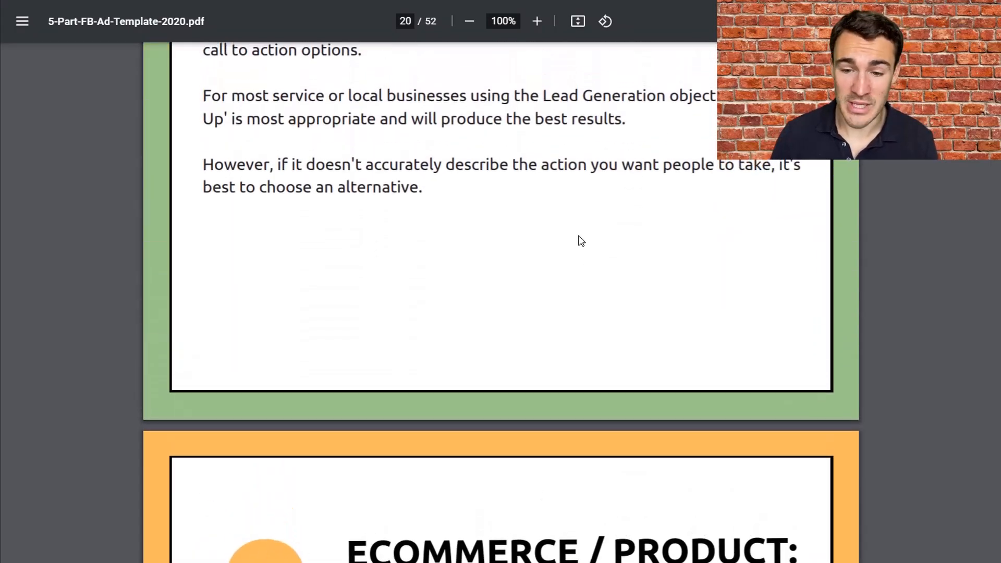